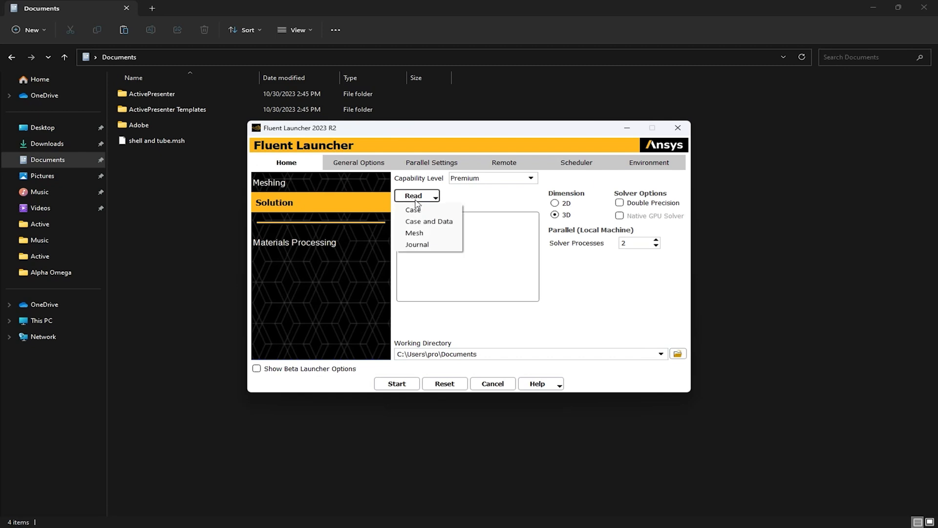
# Step: Load the mesh file shell and tube.msh from the Documents folder into the launcher for a Solution session
pyautogui.click(428, 234)
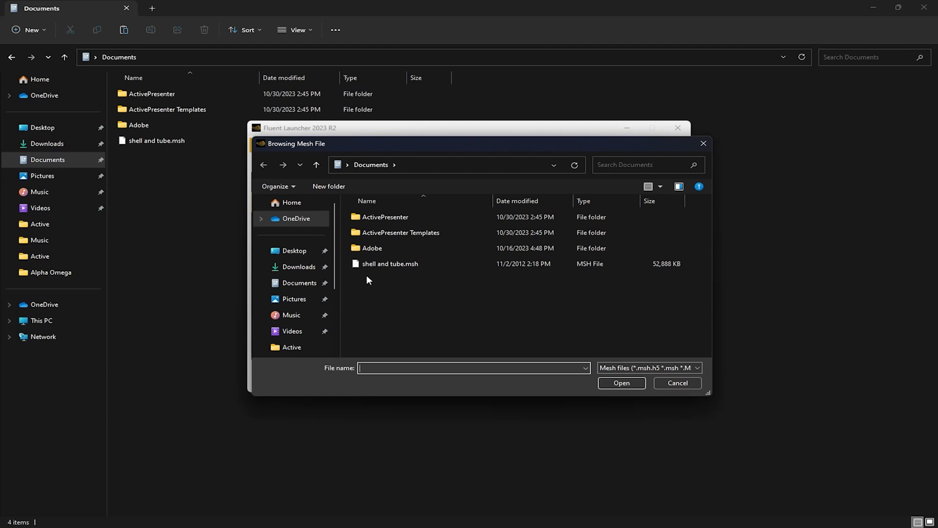
pyautogui.click(386, 265)
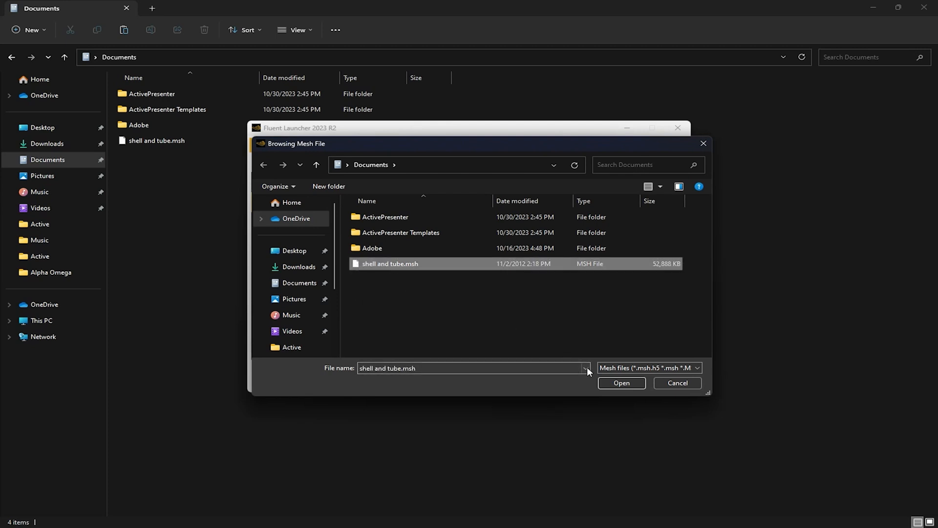
pyautogui.click(622, 382)
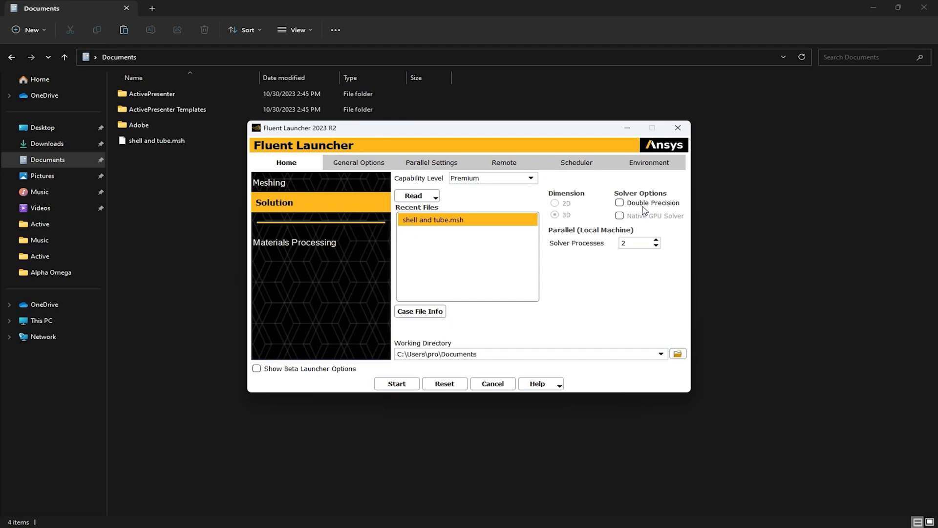
# Step: Enable Double Precision, set the solver processes to 12 and start the solver session
pyautogui.click(620, 203)
pyautogui.moveTo(629, 243); pyautogui.dragTo(619, 244)
pyautogui.write('12')
pyautogui.click(396, 385)
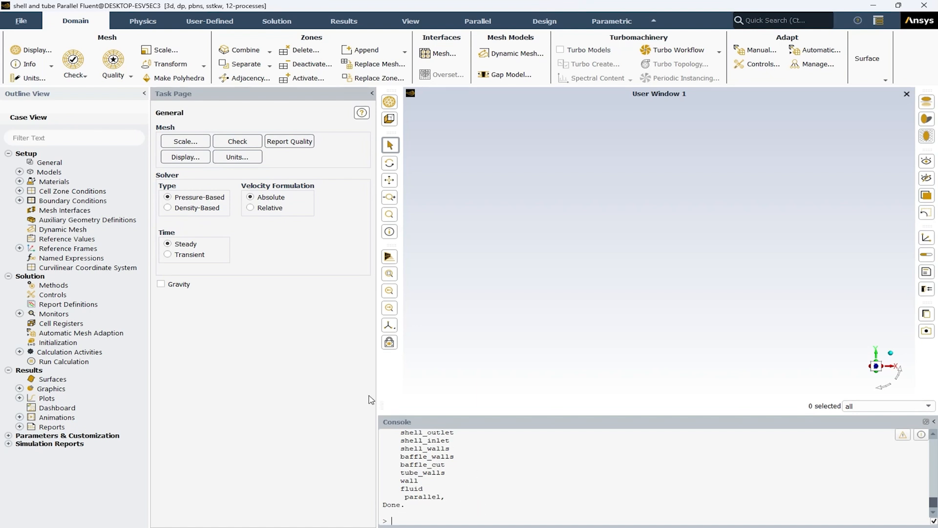
# Step: Run the mesh check, examine the minimum cell volume and report the mesh quality
pyautogui.click(236, 144)
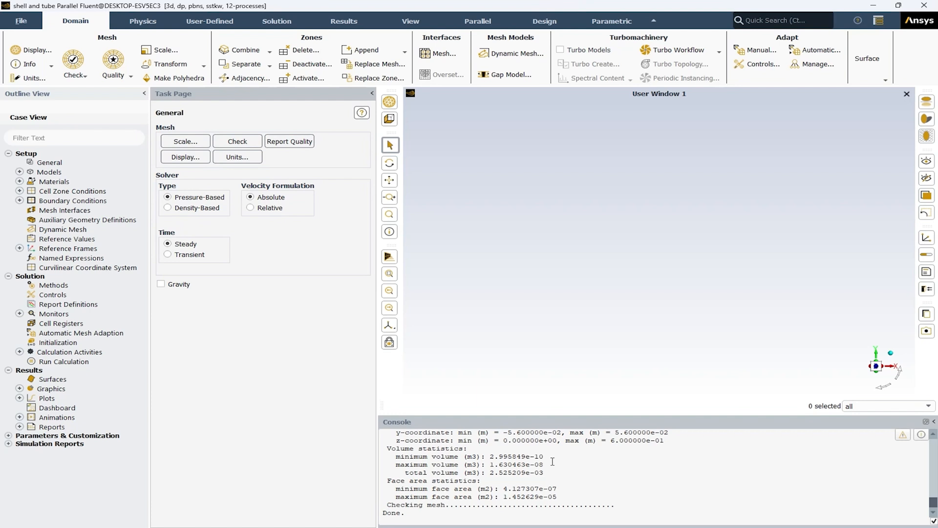
pyautogui.moveTo(553, 456); pyautogui.dragTo(492, 461)
pyautogui.click(491, 458)
pyautogui.click(289, 143)
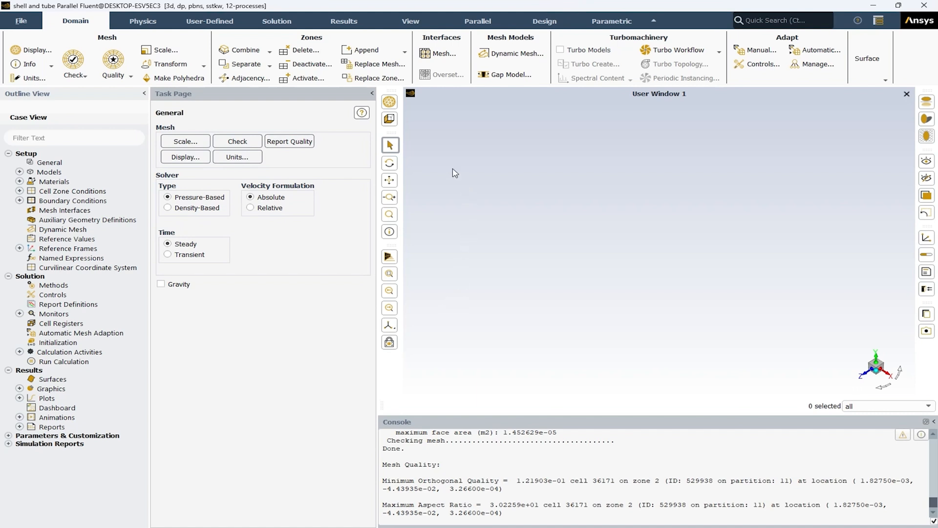
# Step: Display the faces of all mesh surfaces and inspect the tube openings at the exchanger's end
pyautogui.click(391, 104)
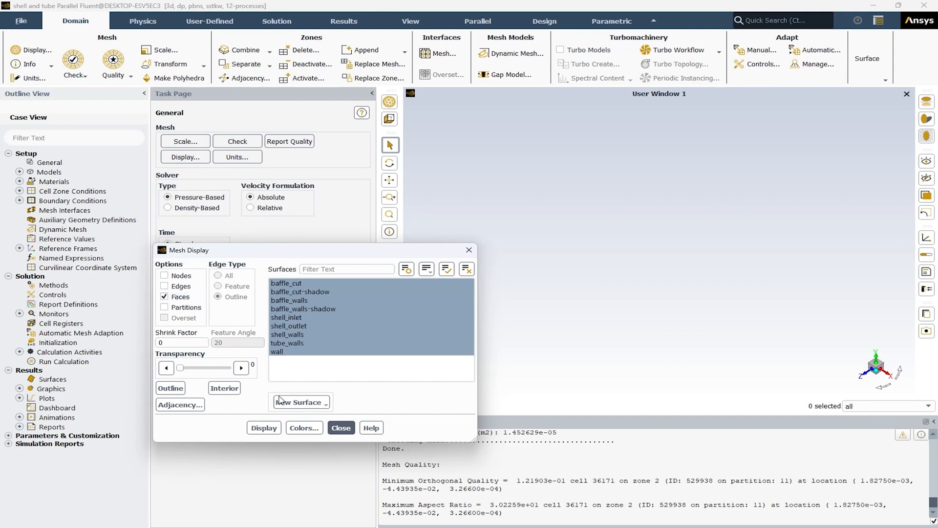
pyautogui.click(266, 428)
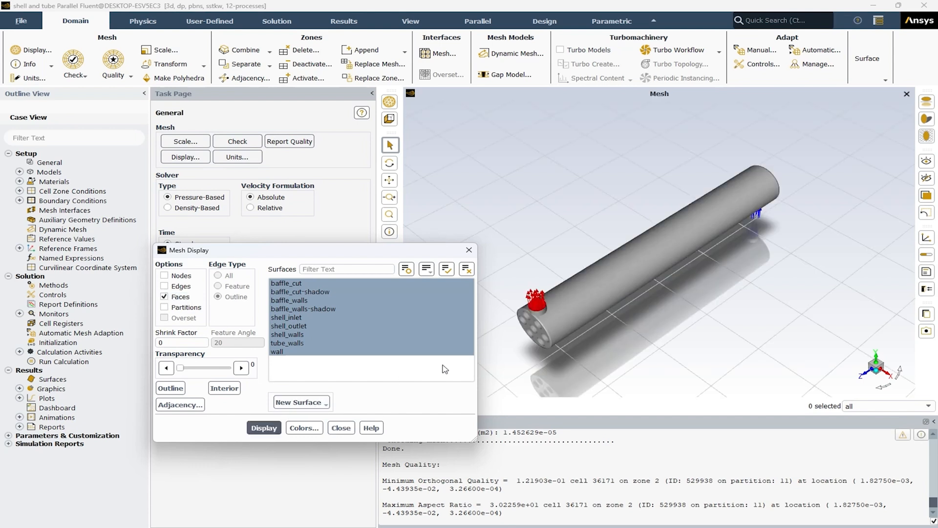
pyautogui.moveTo(556, 350); pyautogui.dragTo(629, 313)
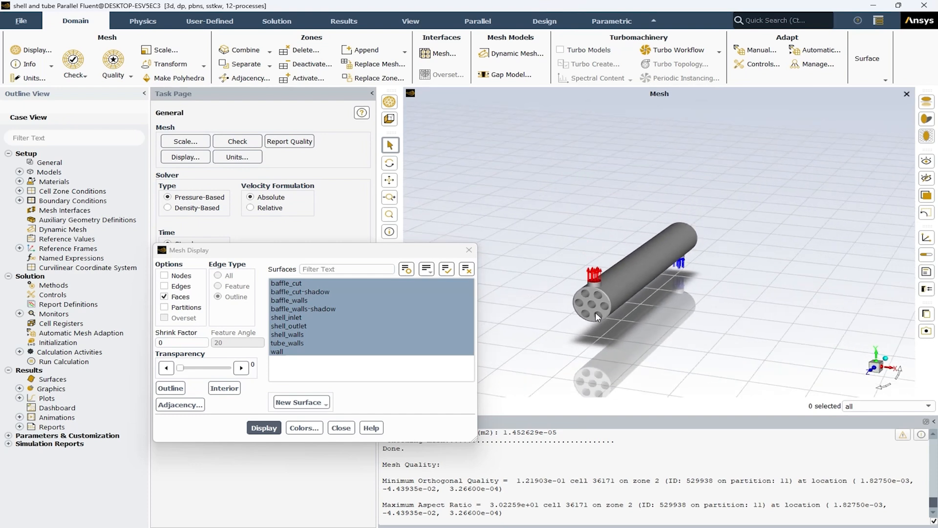
pyautogui.scroll(5, 595, 312)
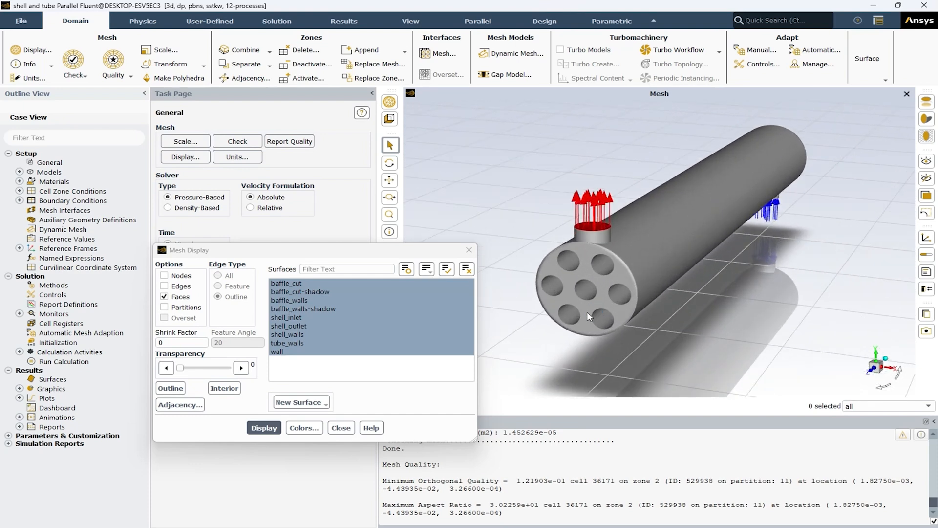
pyautogui.scroll(-3, 548, 313)
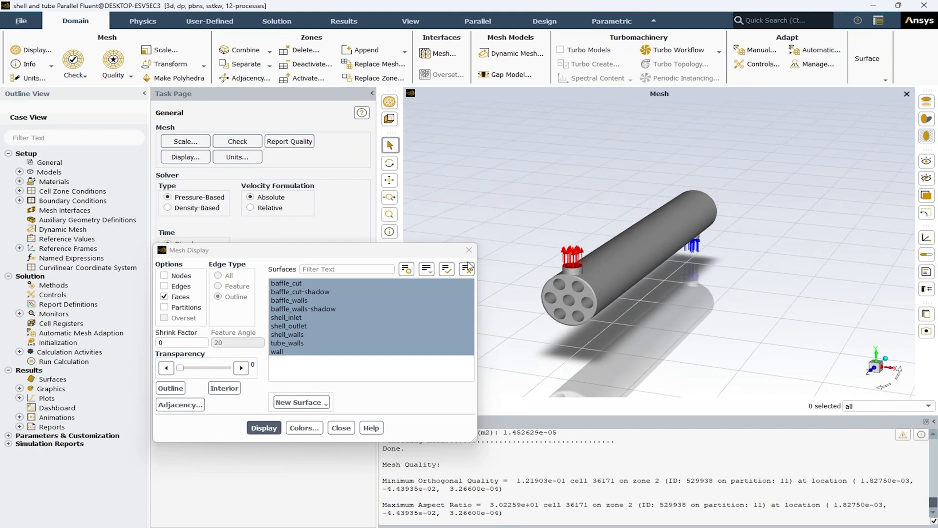
# Step: Turn off the ground-plane grid and the reflections in the mesh view
pyautogui.click(389, 179)
pyautogui.moveTo(557, 243); pyautogui.dragTo(592, 231)
pyautogui.click(925, 137)
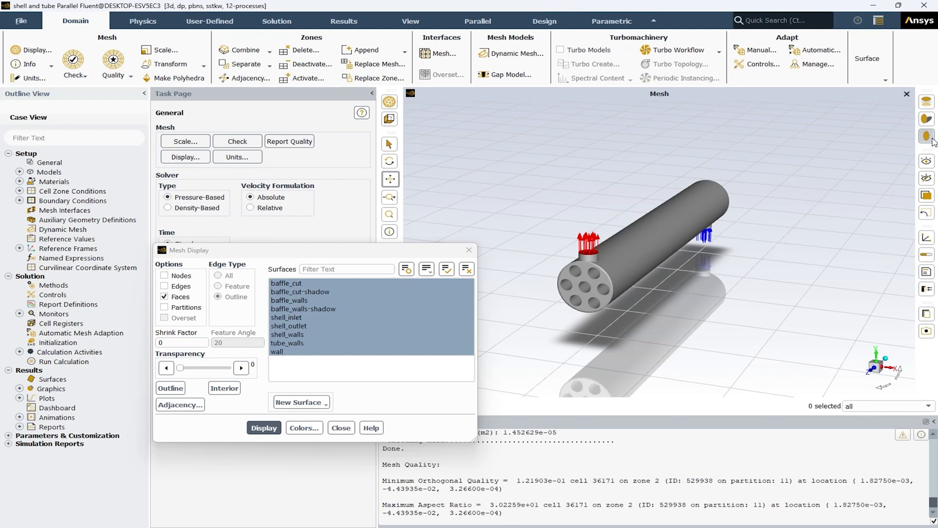
pyautogui.click(927, 103)
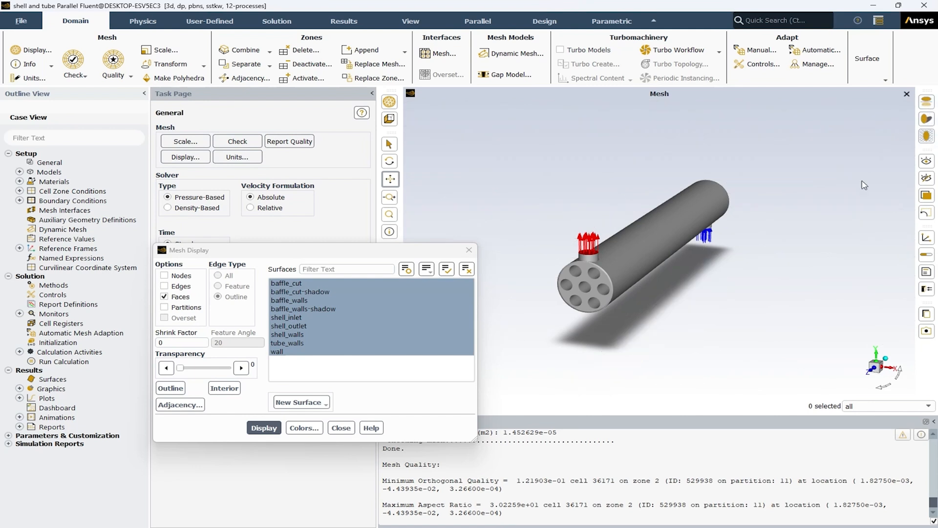
# Step: Set the mesh transparency to 60, redisplay it and inspect the tubes inside the shell
pyautogui.moveTo(676, 276); pyautogui.dragTo(628, 268, button='middle')
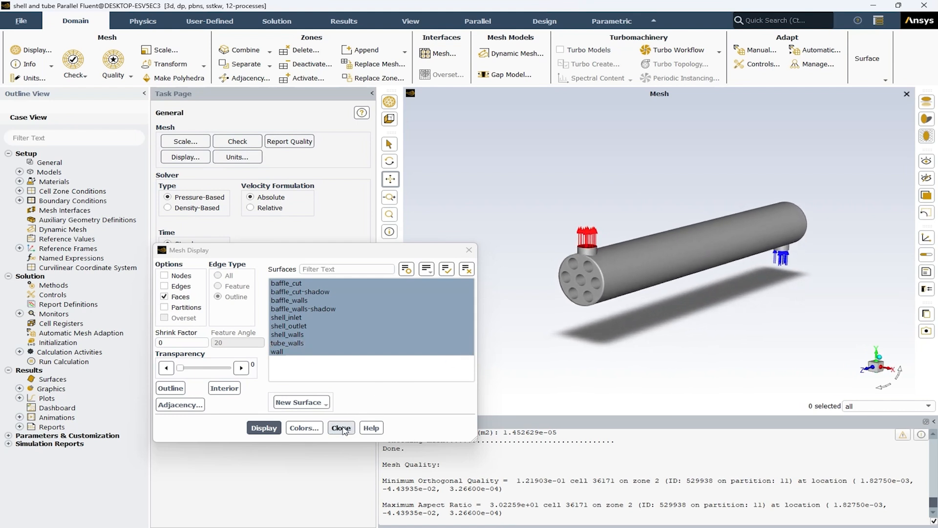
pyautogui.click(213, 369)
pyautogui.click(214, 370)
pyautogui.click(263, 427)
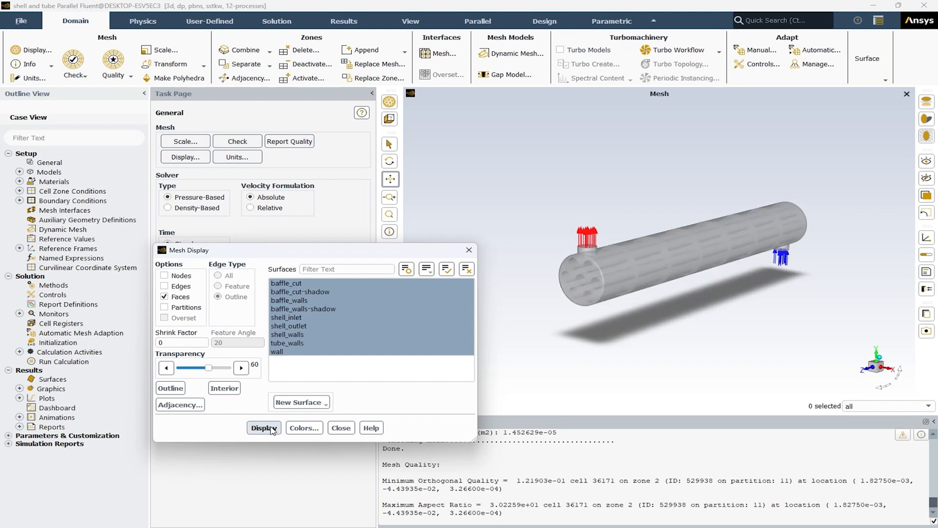
pyautogui.moveTo(630, 299)
pyautogui.mouseDown()
pyautogui.moveTo(641, 300)
pyautogui.moveTo(623, 285)
pyautogui.mouseUp()
pyautogui.moveTo(623, 281); pyautogui.dragTo(623, 286, button='middle')
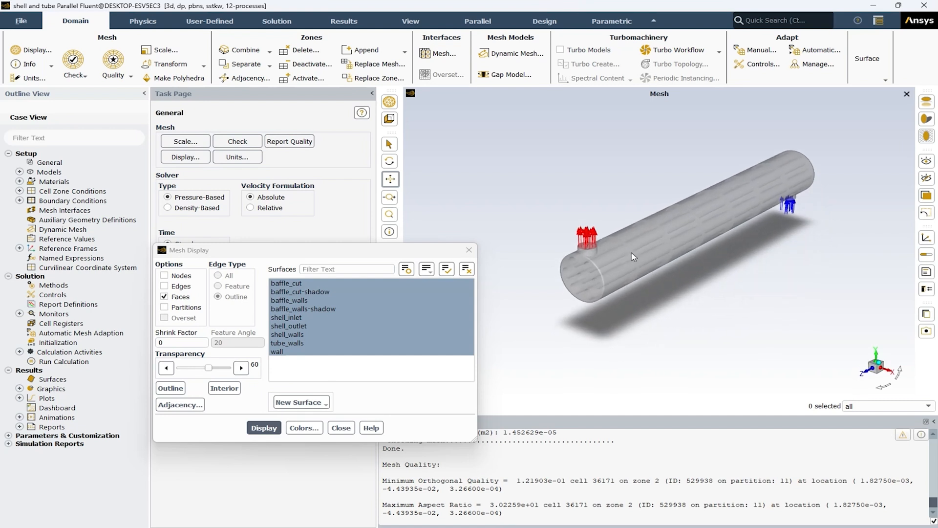
pyautogui.scroll(3, 707, 193)
pyautogui.scroll(6, 708, 197)
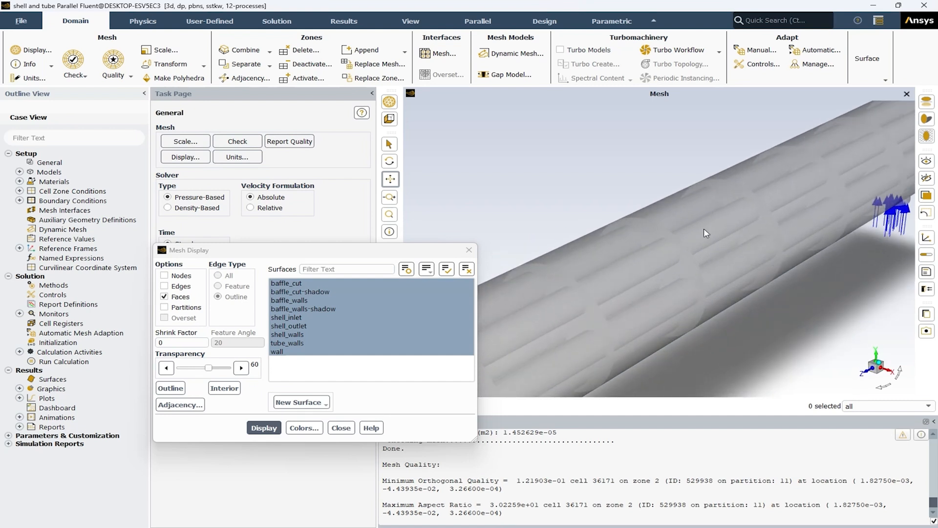
pyautogui.scroll(-6, 708, 247)
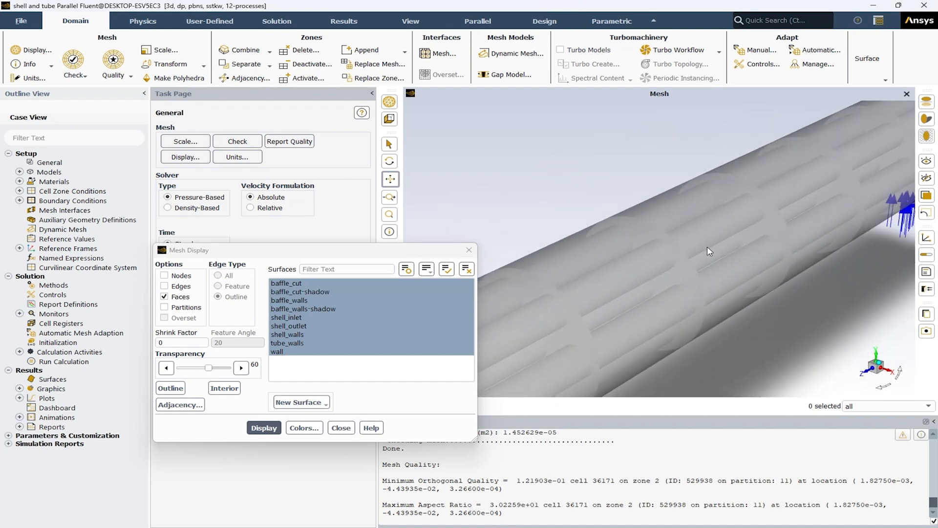
pyautogui.moveTo(647, 290)
pyautogui.mouseDown(button='middle')
pyautogui.moveTo(692, 288)
pyautogui.moveTo(686, 298)
pyautogui.moveTo(689, 279)
pyautogui.moveTo(639, 286)
pyautogui.mouseUp(button='middle')
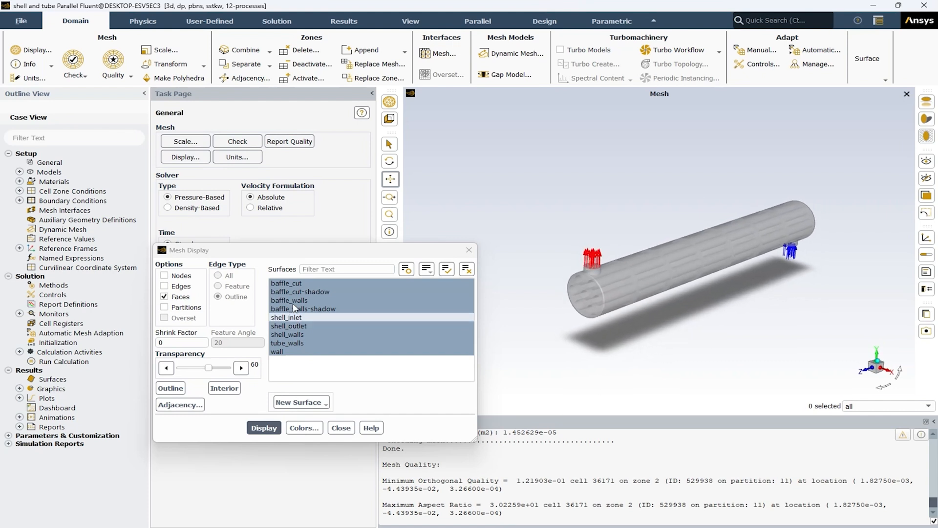
# Step: Display only the baffle surfaces, starting with baffle_cut and adding baffle_cut-shadow, baffle_walls and baffle_walls-shadow one at a time
pyautogui.moveTo(290, 293); pyautogui.dragTo(294, 359)
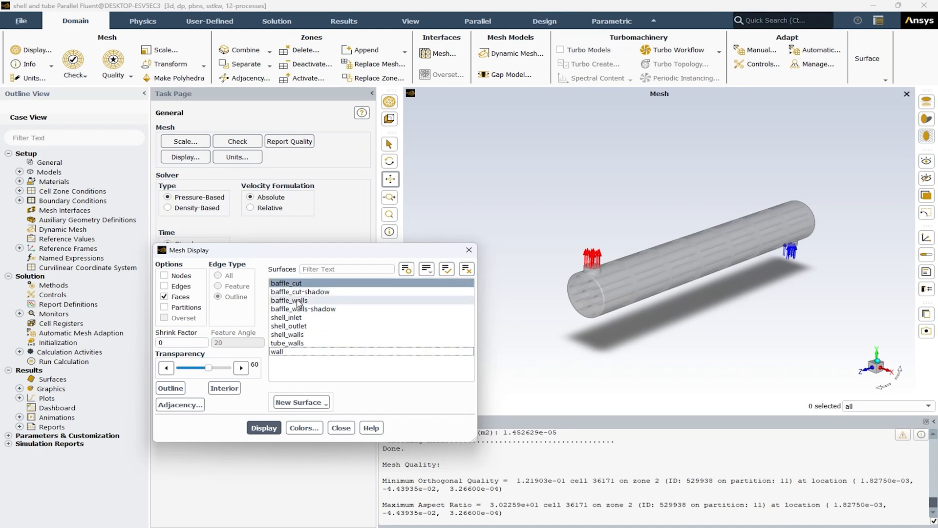
pyautogui.click(264, 427)
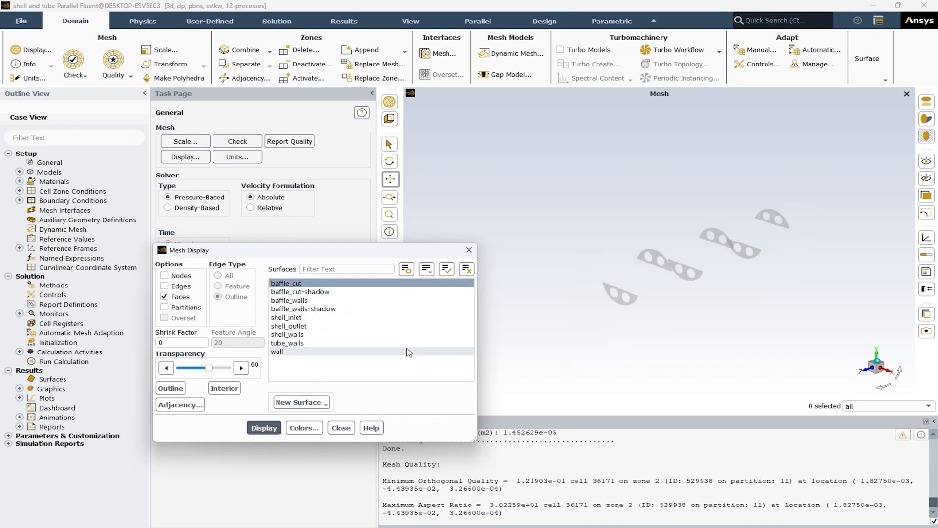
pyautogui.click(295, 291)
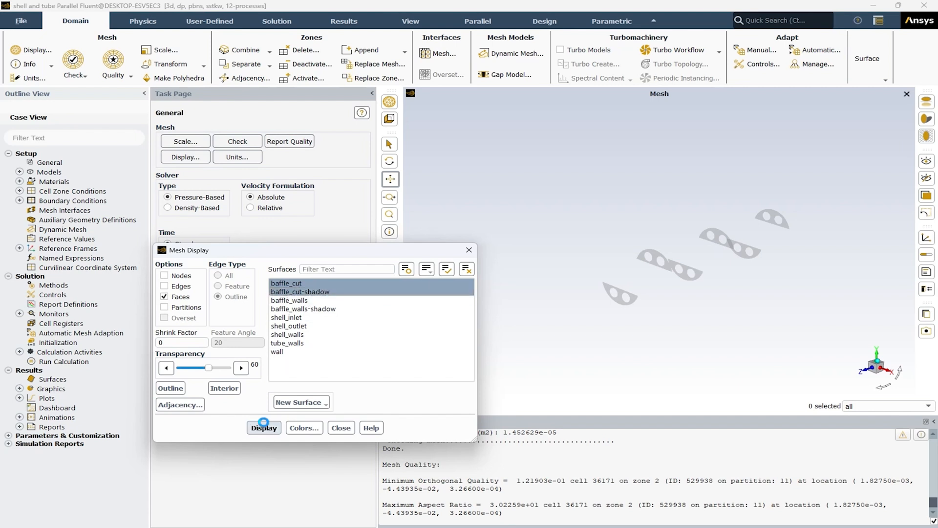
pyautogui.click(331, 301)
pyautogui.click(264, 428)
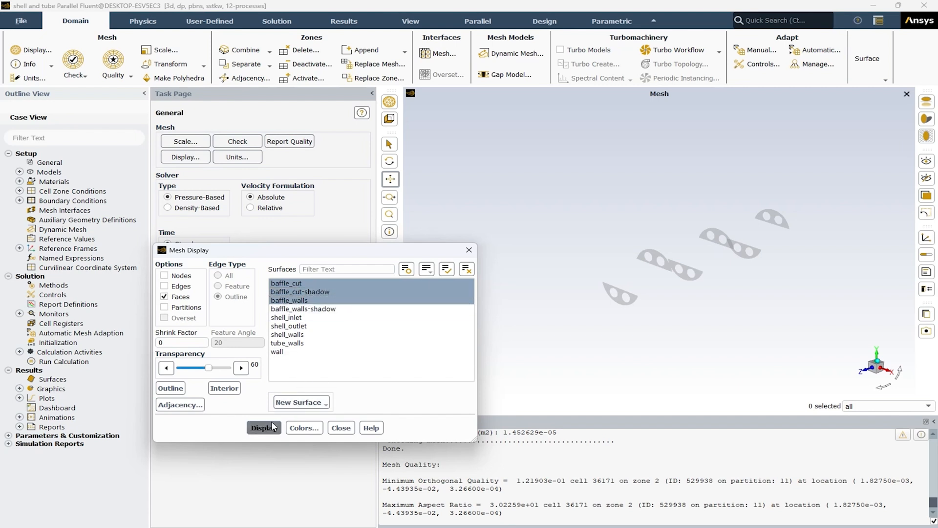
pyautogui.click(320, 309)
pyautogui.click(264, 428)
# Step: Add the shell_inlet and shell_outlet surfaces to the displayed baffles, one after the other
pyautogui.click(303, 317)
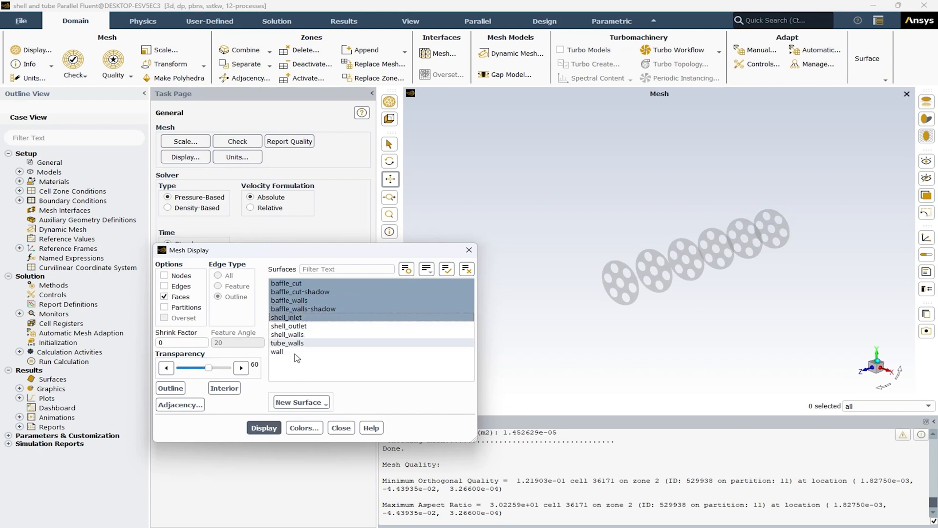
pyautogui.click(264, 428)
pyautogui.moveTo(682, 292); pyautogui.dragTo(622, 306)
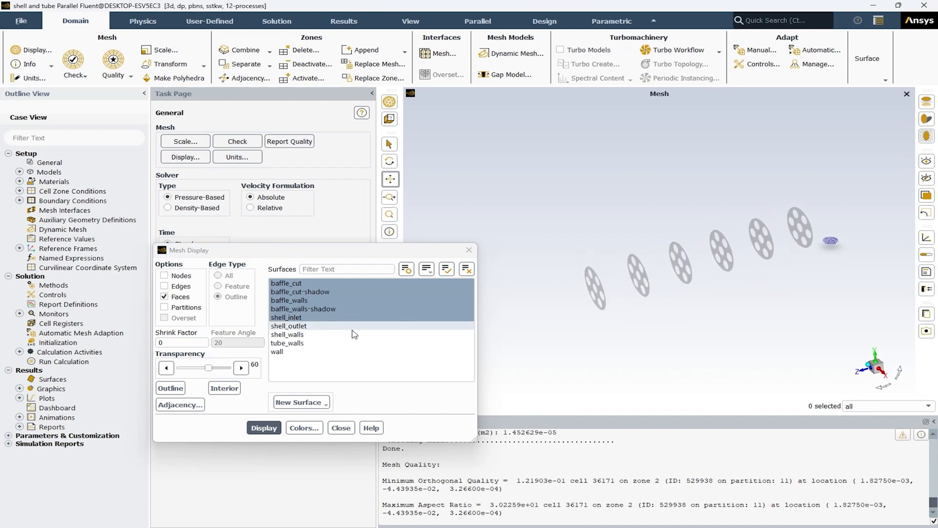
pyautogui.click(288, 326)
pyautogui.click(275, 430)
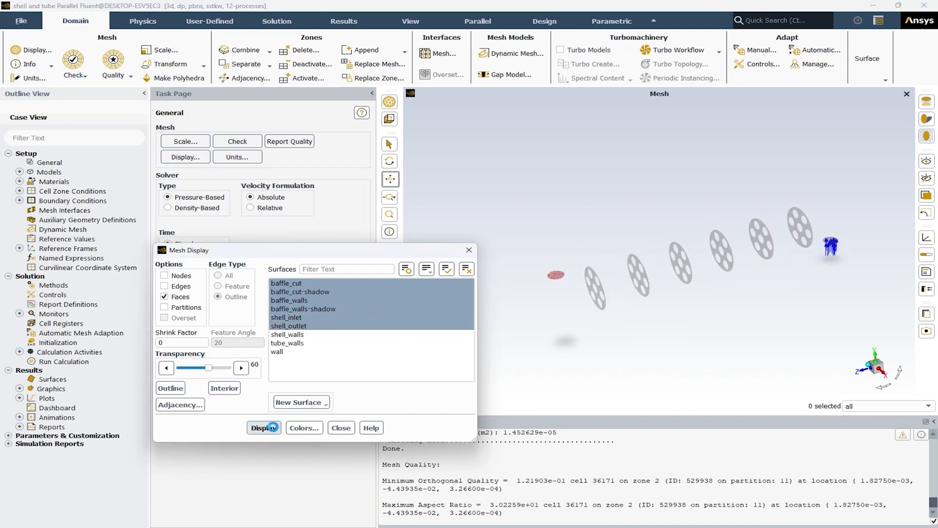
# Step: Add shell_walls, tube_walls and wall to the displayed surfaces, redisplaying the mesh after each one
pyautogui.click(287, 334)
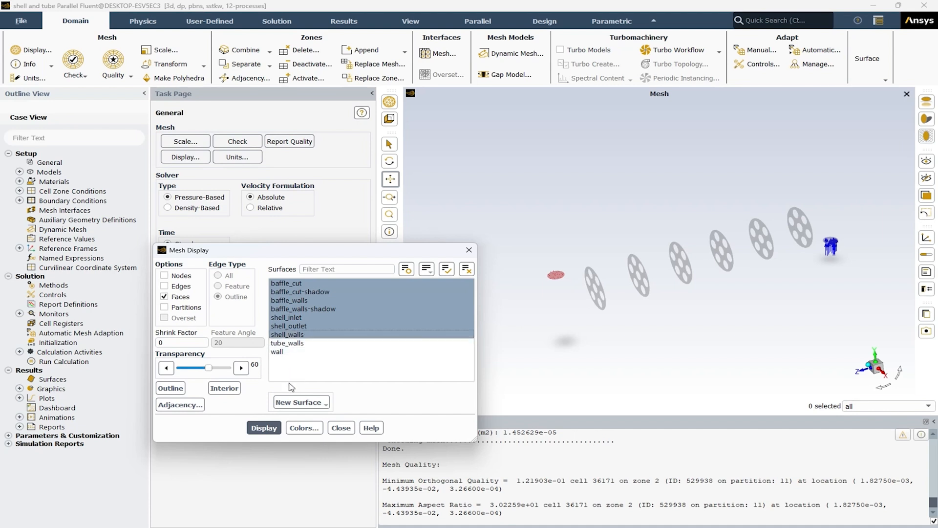
pyautogui.click(272, 426)
pyautogui.moveTo(576, 338); pyautogui.dragTo(601, 339, button='middle')
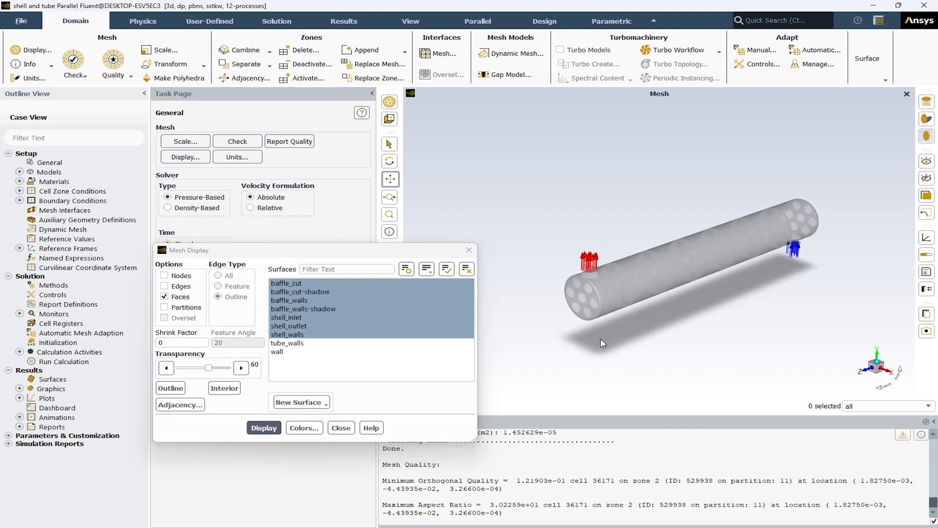
pyautogui.click(318, 345)
pyautogui.click(271, 430)
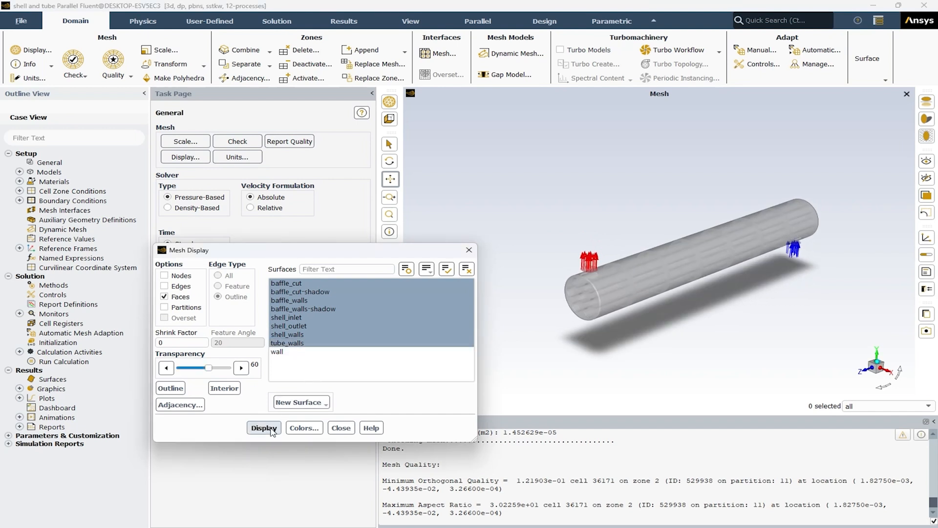
pyautogui.click(277, 351)
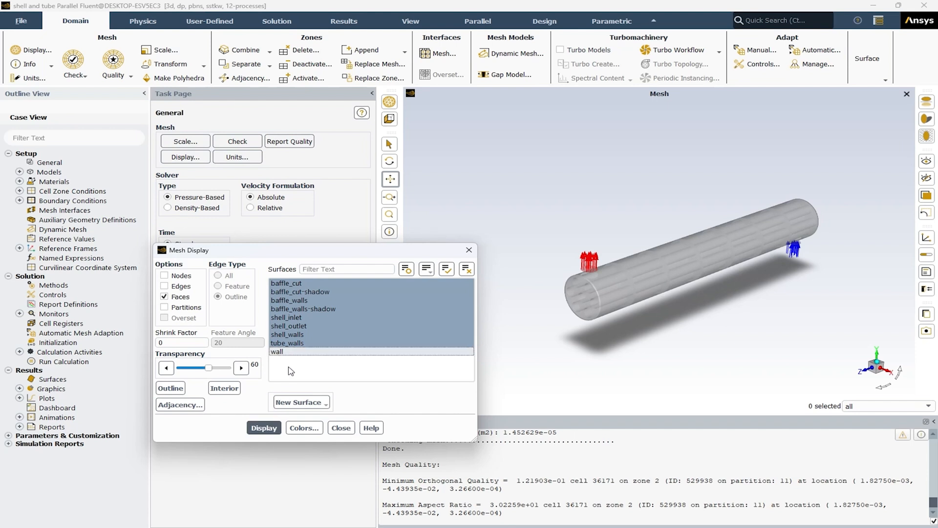
pyautogui.click(264, 427)
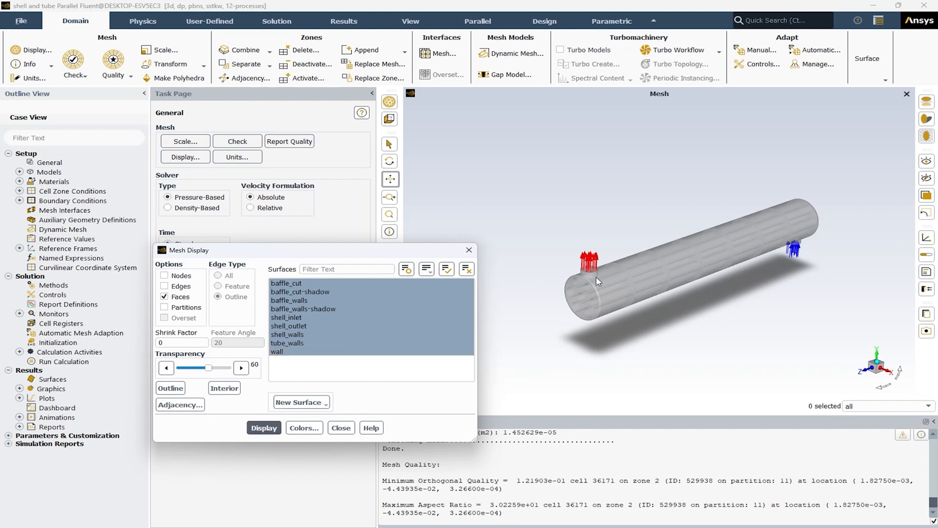
# Step: Display the mesh with all edges shown on every surface and examine the elements around the shell inlet, tube openings and shell
pyautogui.scroll(3, 579, 318)
pyautogui.scroll(-3, 571, 295)
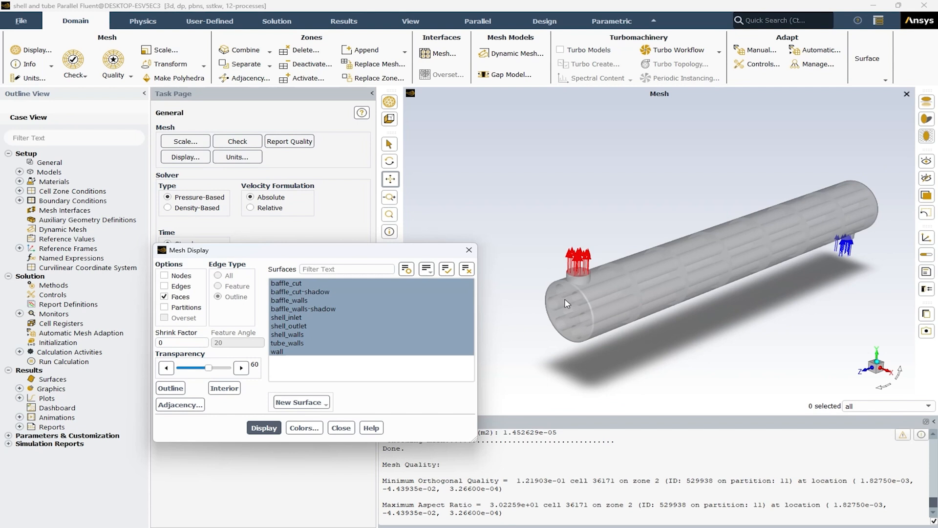
pyautogui.scroll(-1, 566, 303)
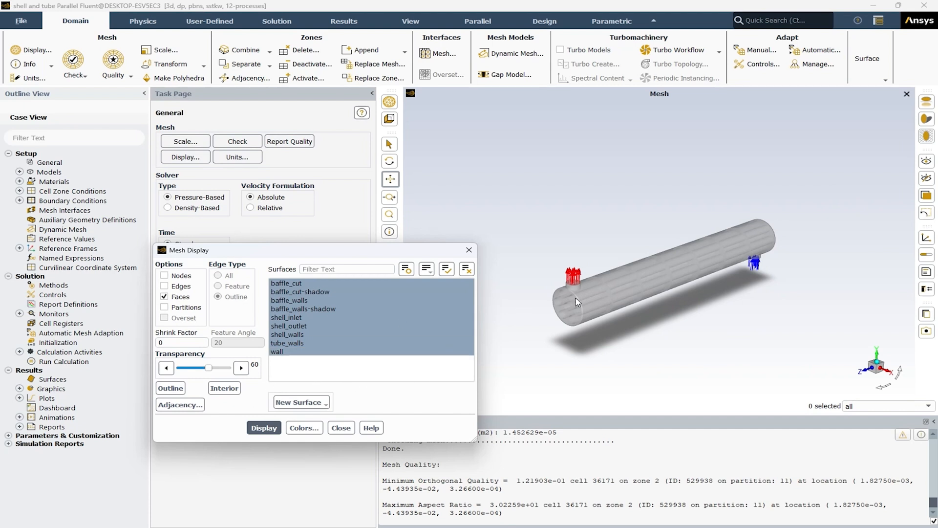
pyautogui.click(165, 286)
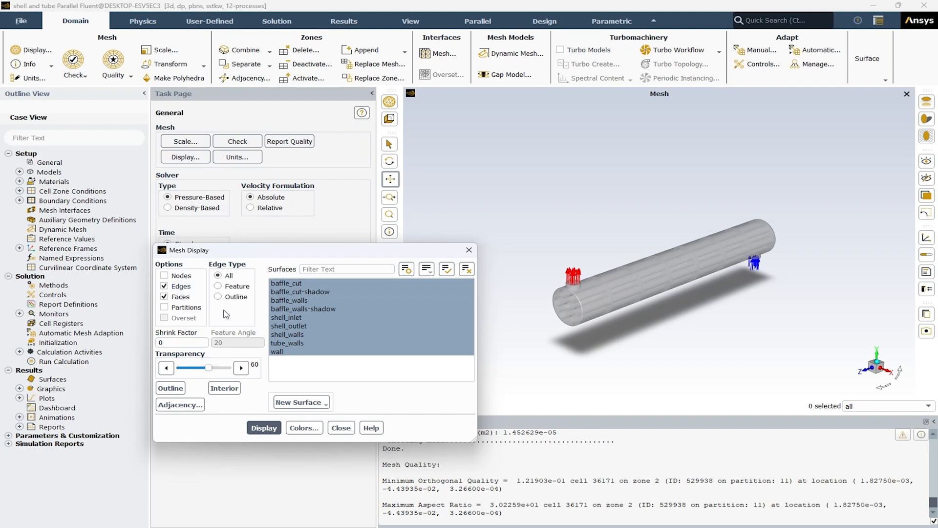
pyautogui.click(268, 428)
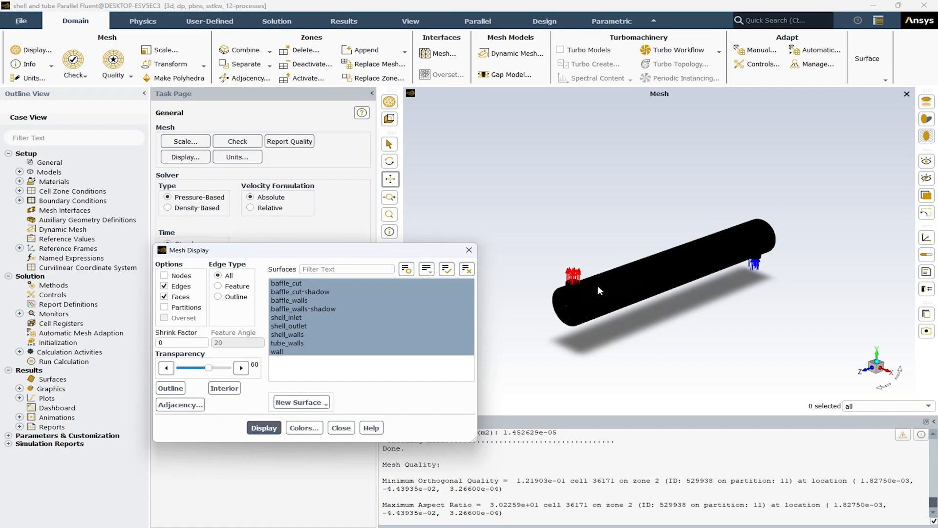
pyautogui.scroll(6, 586, 298)
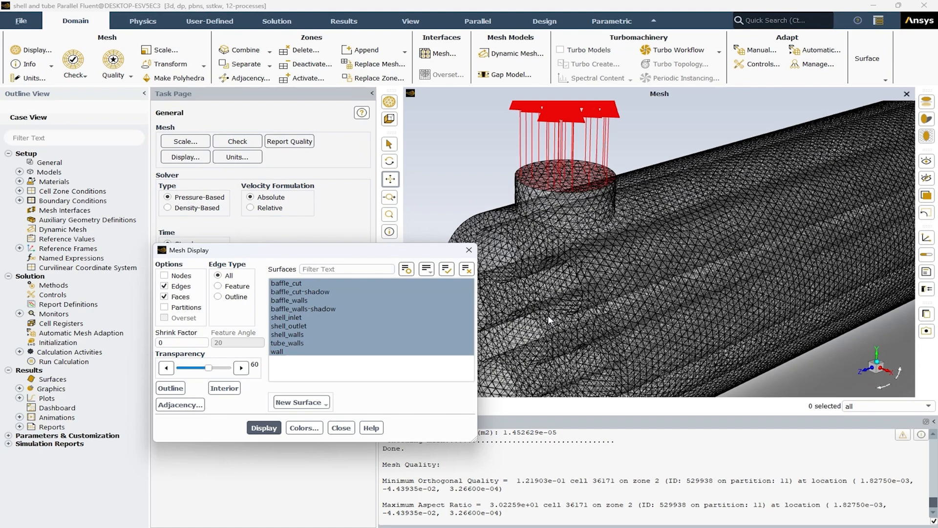
pyautogui.scroll(3, 548, 316)
pyautogui.scroll(-4, 547, 315)
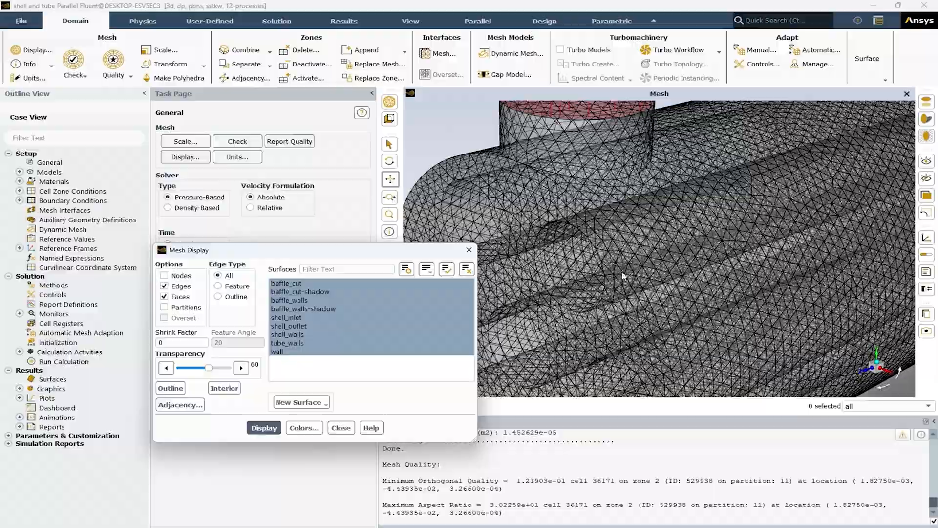
pyautogui.moveTo(561, 284)
pyautogui.mouseDown(button='middle')
pyautogui.moveTo(551, 280)
pyautogui.moveTo(589, 249)
pyautogui.moveTo(593, 281)
pyautogui.moveTo(603, 264)
pyautogui.moveTo(551, 239)
pyautogui.moveTo(725, 231)
pyautogui.moveTo(687, 231)
pyautogui.moveTo(578, 291)
pyautogui.mouseUp(button='middle')
pyautogui.scroll(-8, 577, 291)
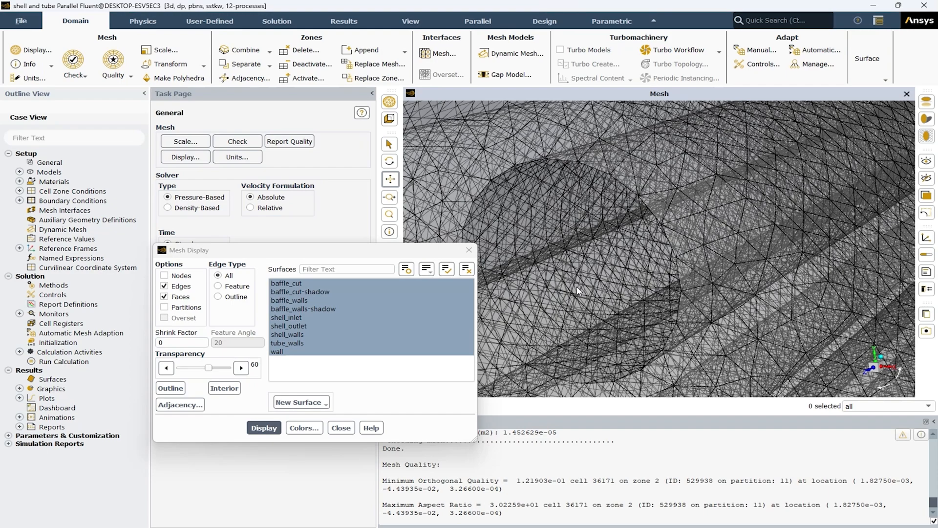
pyautogui.scroll(-5, 576, 286)
pyautogui.moveTo(387, 251); pyautogui.dragTo(293, 298)
pyautogui.click(392, 276)
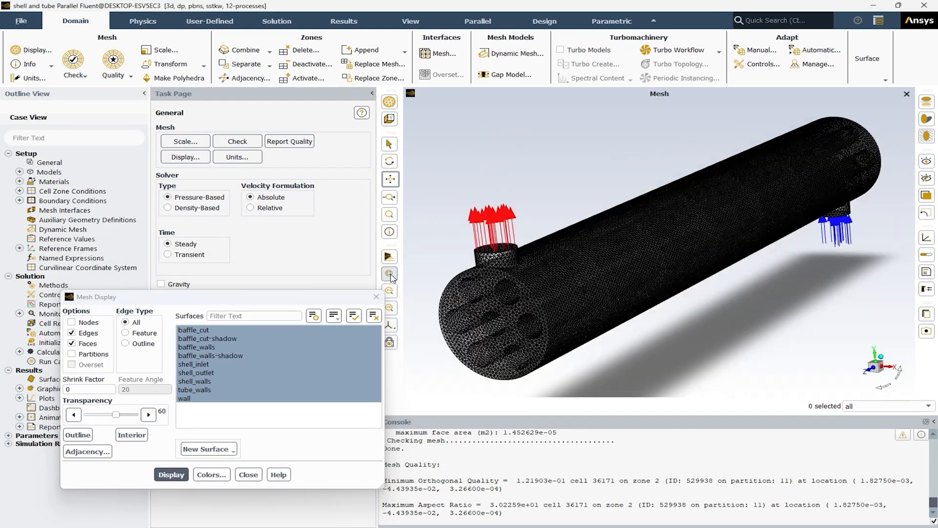
pyautogui.scroll(-5, 602, 259)
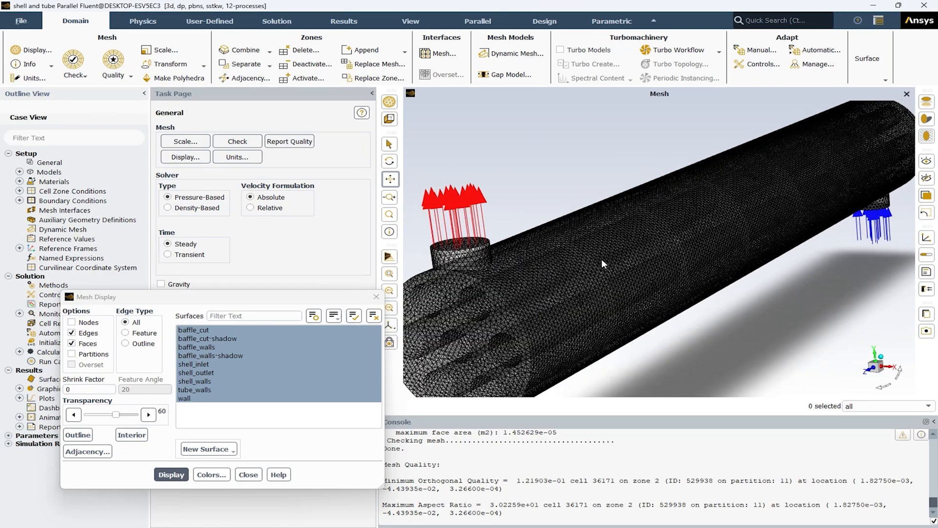
pyautogui.moveTo(601, 258); pyautogui.dragTo(571, 266)
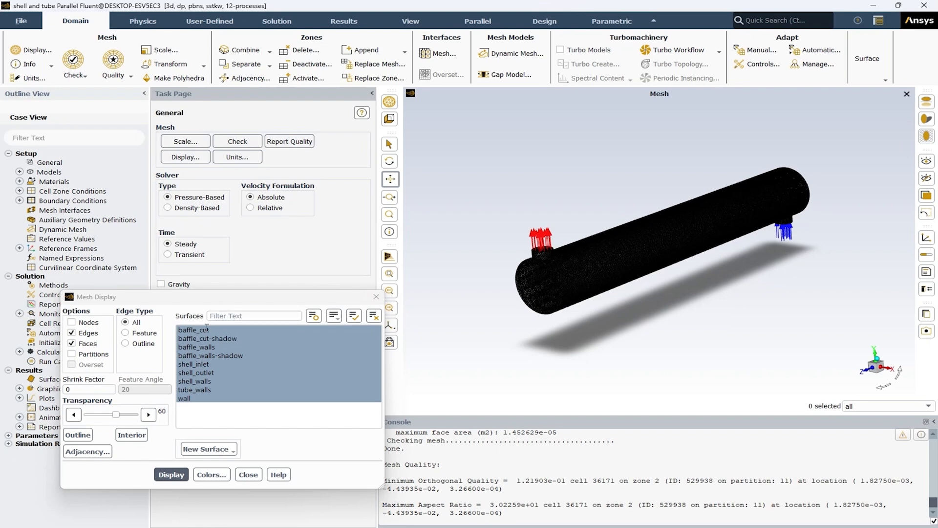
# Step: Turn off the mesh edges, redisplay all surfaces with faces only and close the mesh display settings
pyautogui.click(71, 333)
pyautogui.click(166, 470)
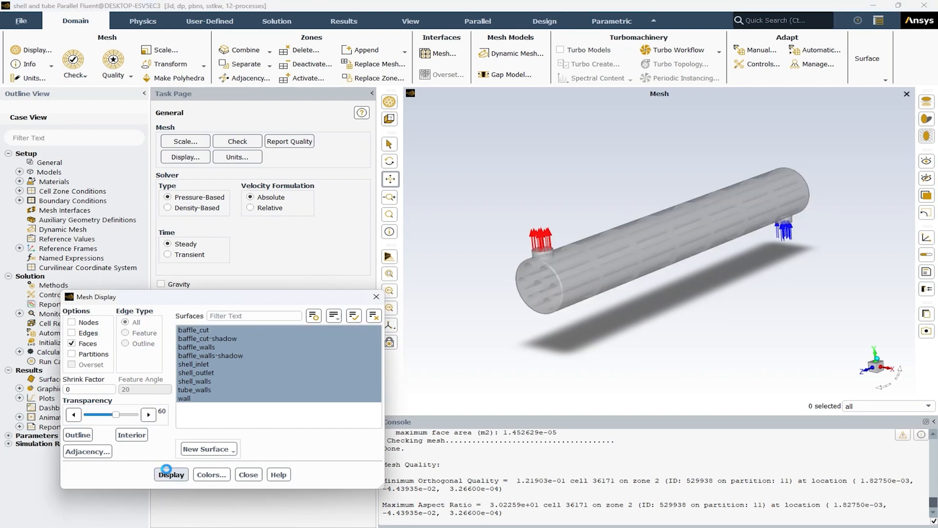
pyautogui.click(248, 474)
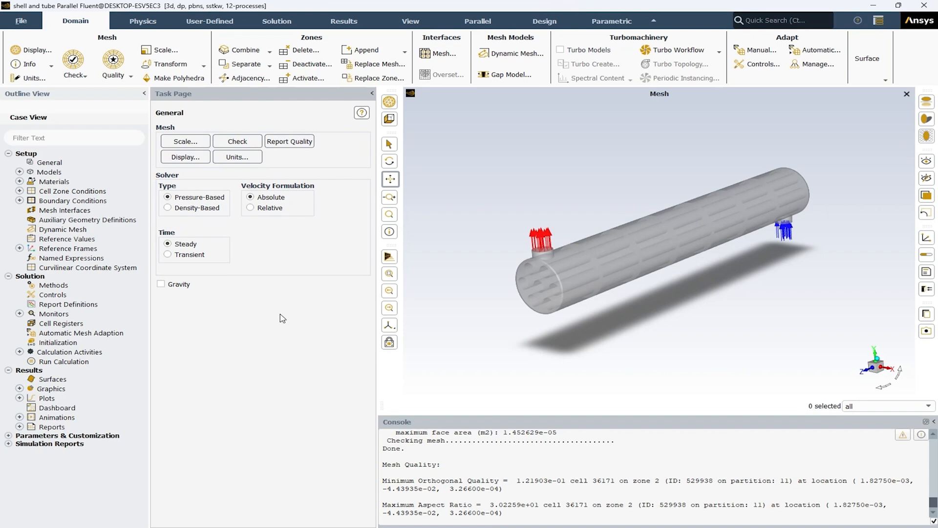
# Step: Enable the energy equation in the physical models
pyautogui.doubleClick(48, 172)
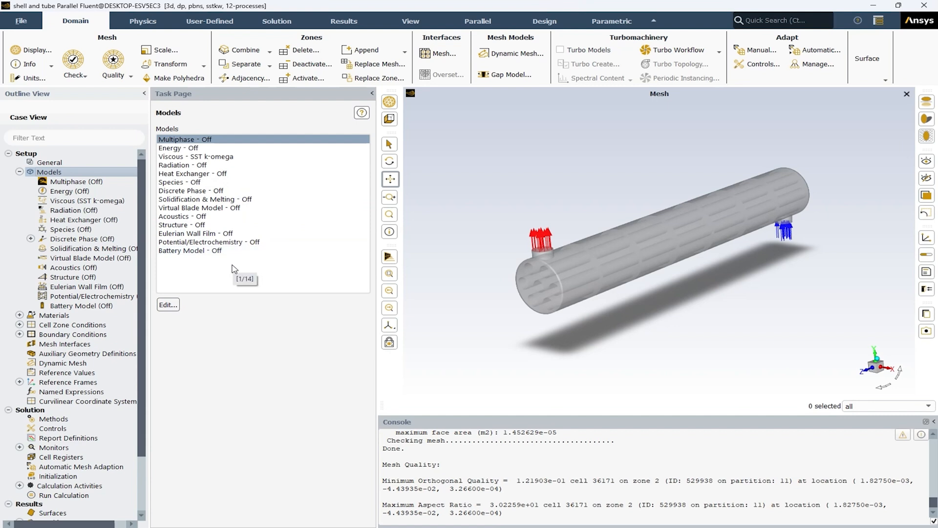
pyautogui.doubleClick(184, 149)
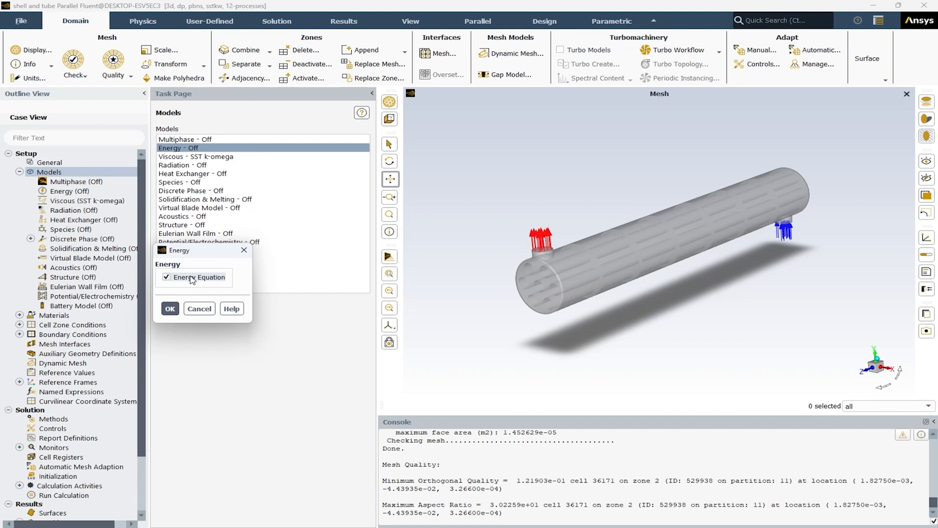
pyautogui.click(172, 309)
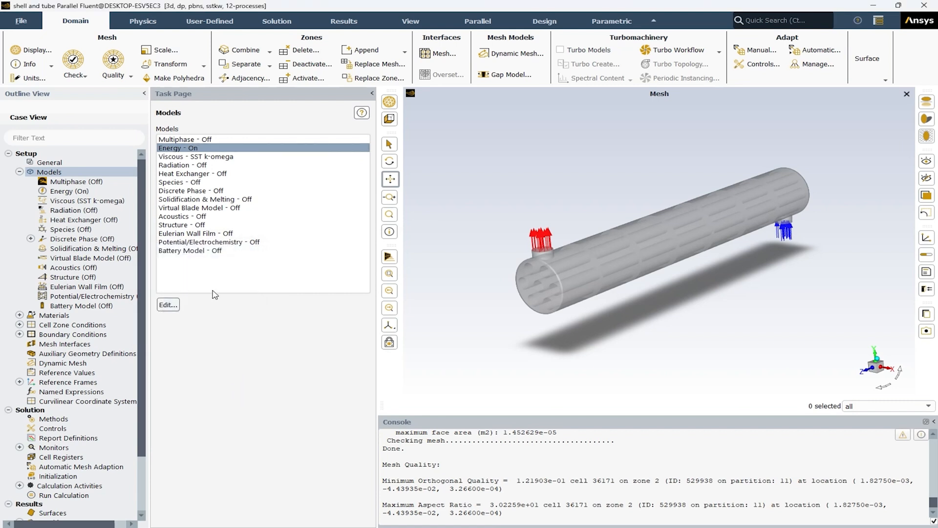
# Step: Set the viscous model to k-epsilon (2 eqn), Realizable, with Standard Wall Functions
pyautogui.click(166, 159)
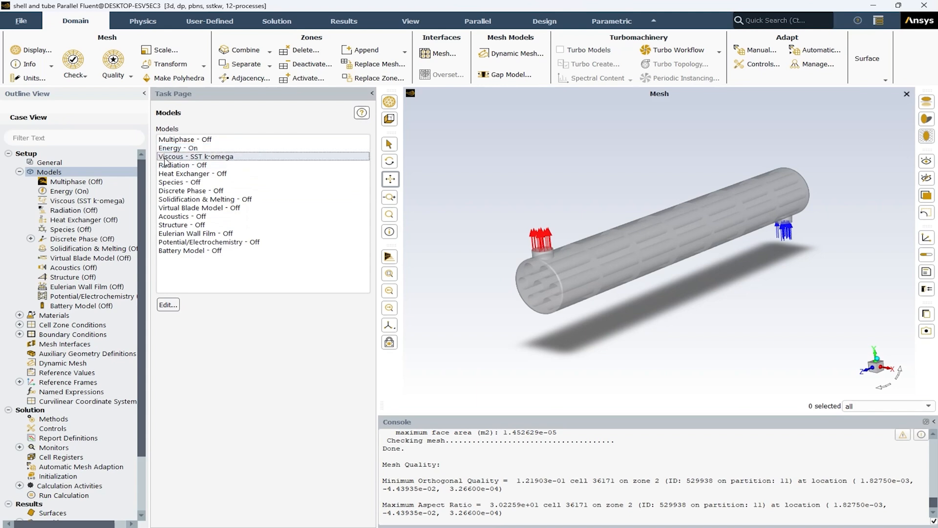
pyautogui.click(168, 304)
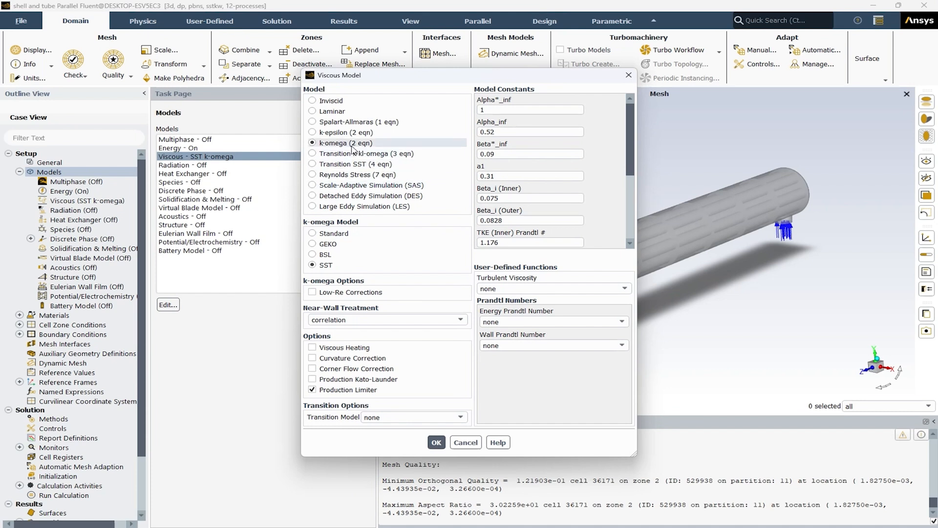
pyautogui.click(336, 132)
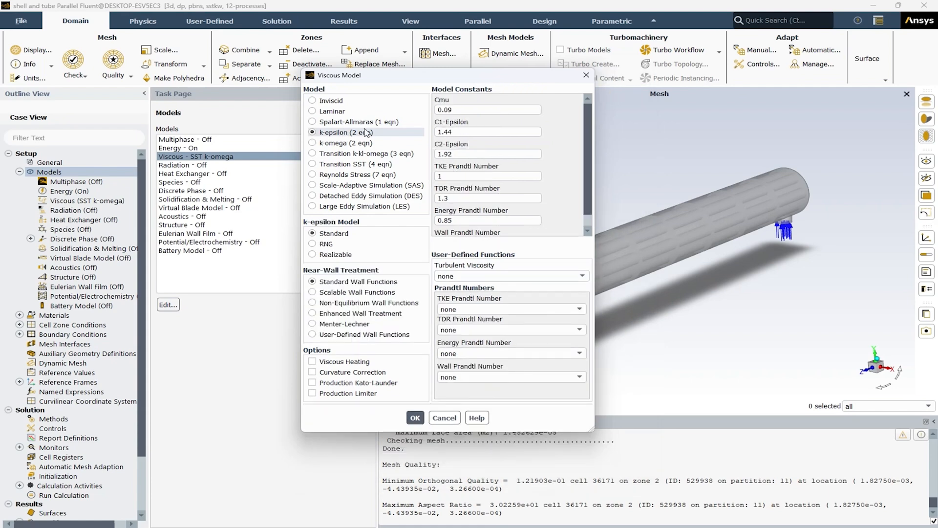
pyautogui.click(337, 255)
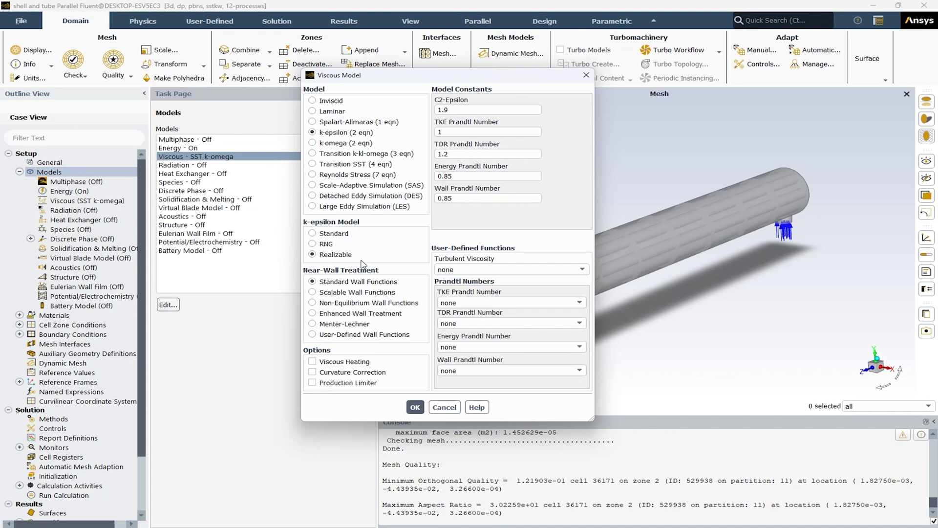
pyautogui.click(416, 407)
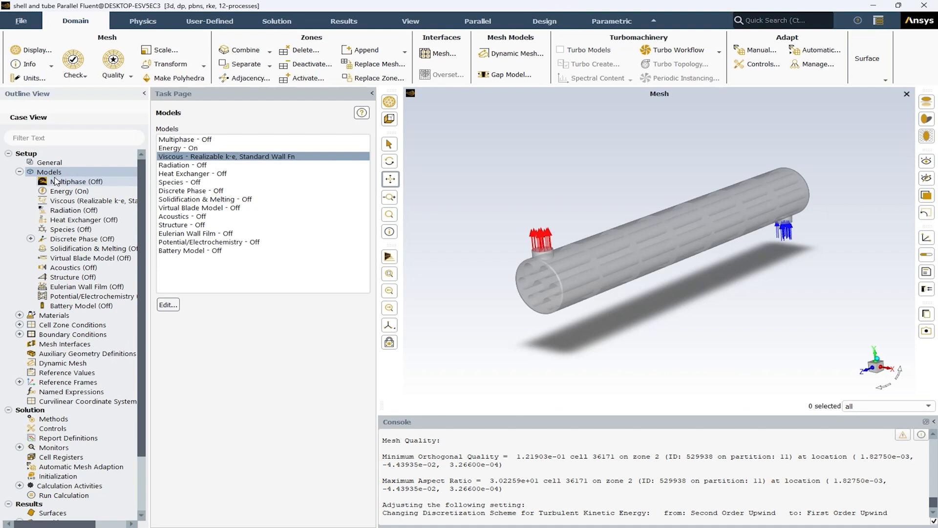
pyautogui.click(20, 172)
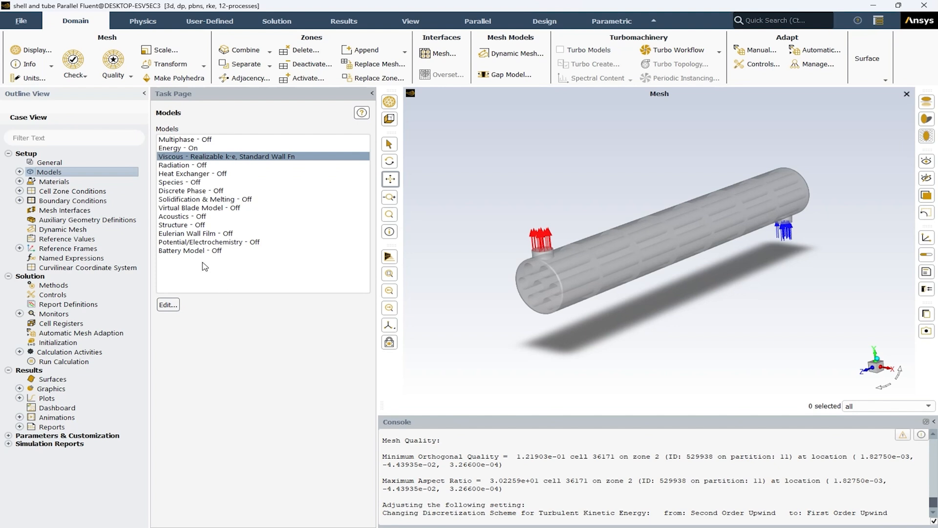
# Step: Add water-liquid (h2o<l>) to the case's fluid materials by copying it from the Fluent database
pyautogui.click(52, 184)
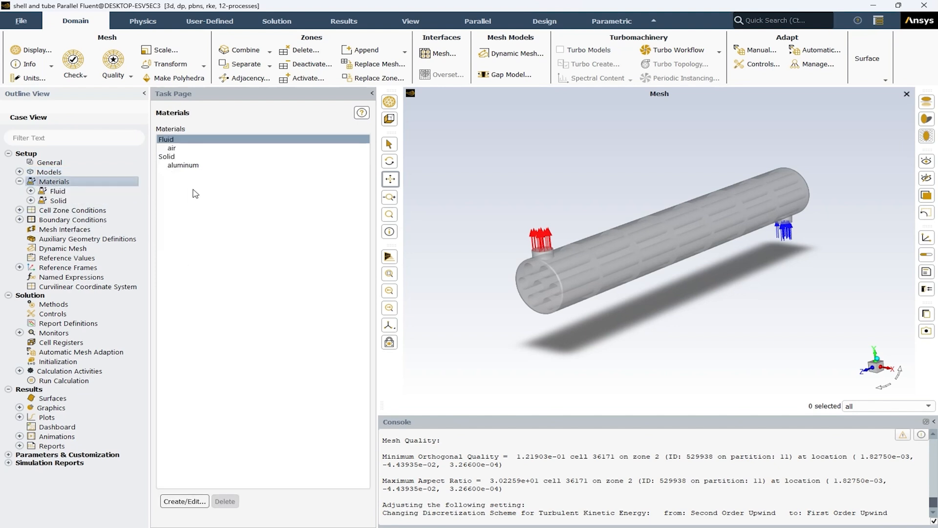
pyautogui.click(178, 150)
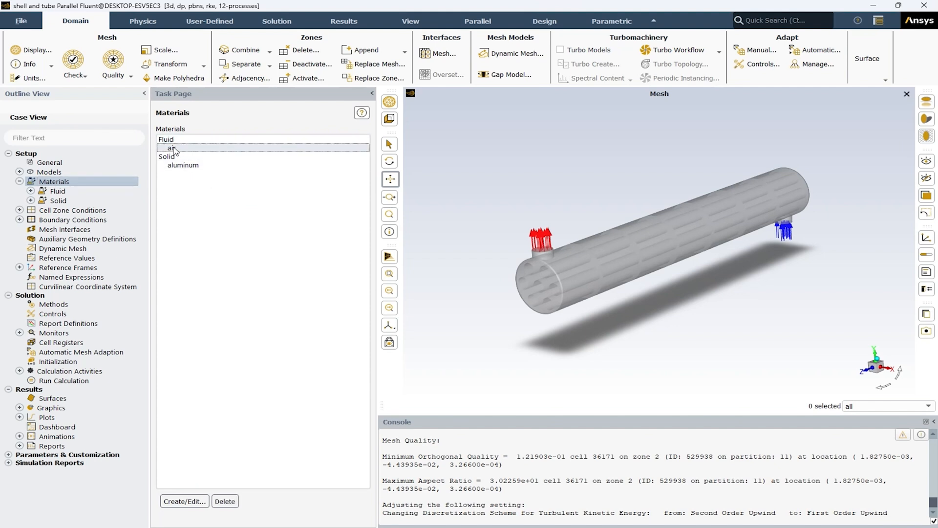
pyautogui.click(182, 166)
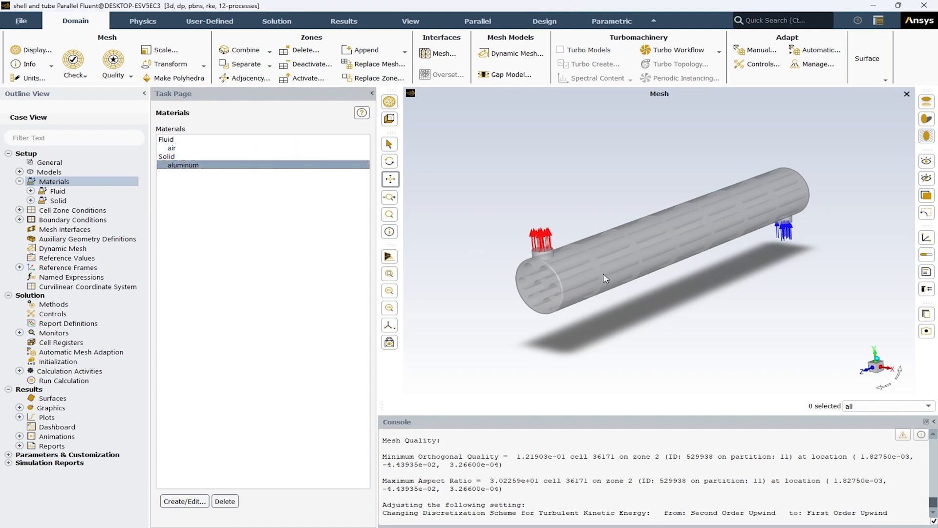
pyautogui.moveTo(661, 271)
pyautogui.mouseDown()
pyautogui.moveTo(658, 310)
pyautogui.moveTo(673, 270)
pyautogui.moveTo(669, 277)
pyautogui.mouseUp()
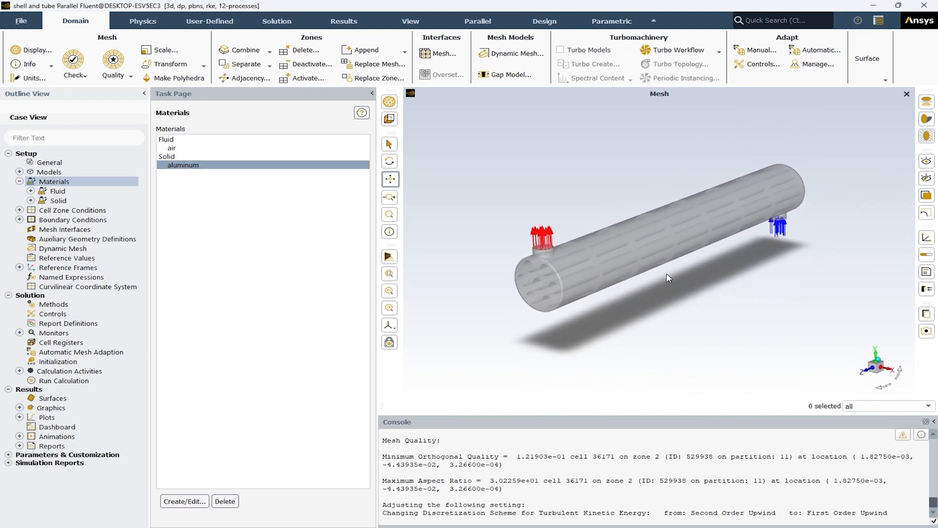
pyautogui.click(172, 140)
pyautogui.click(184, 500)
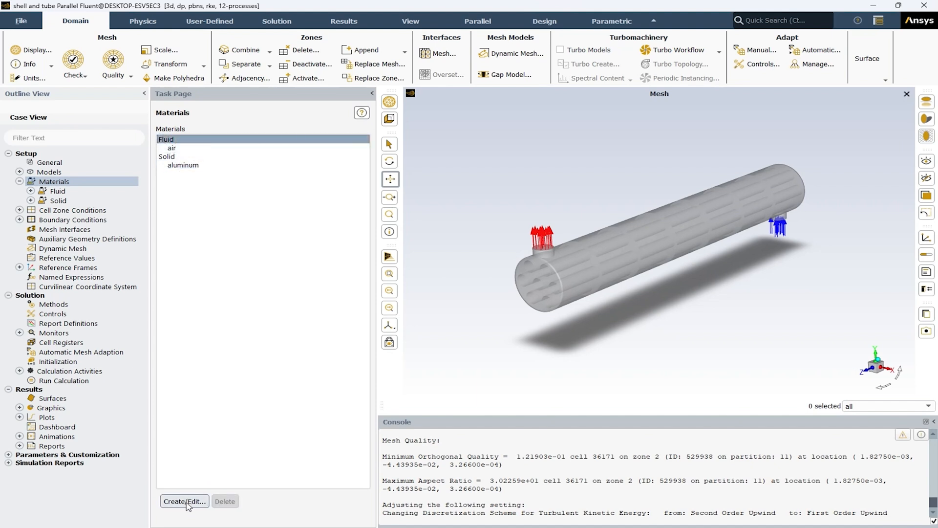
pyautogui.moveTo(353, 255); pyautogui.dragTo(324, 190)
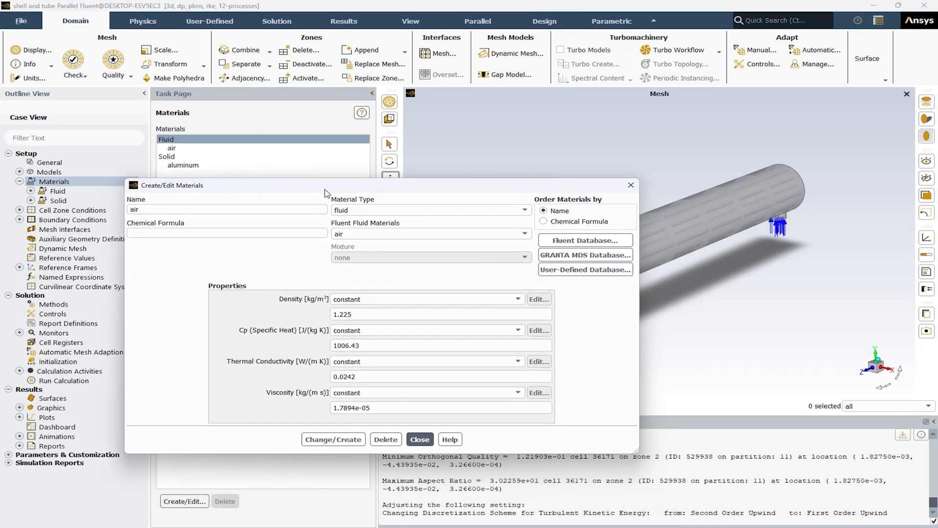
pyautogui.click(592, 245)
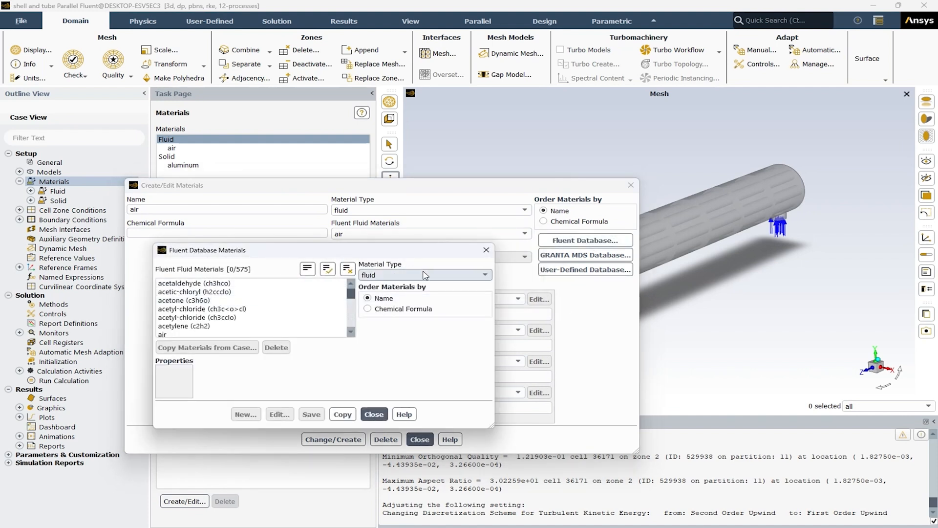
pyautogui.moveTo(353, 299); pyautogui.dragTo(346, 335)
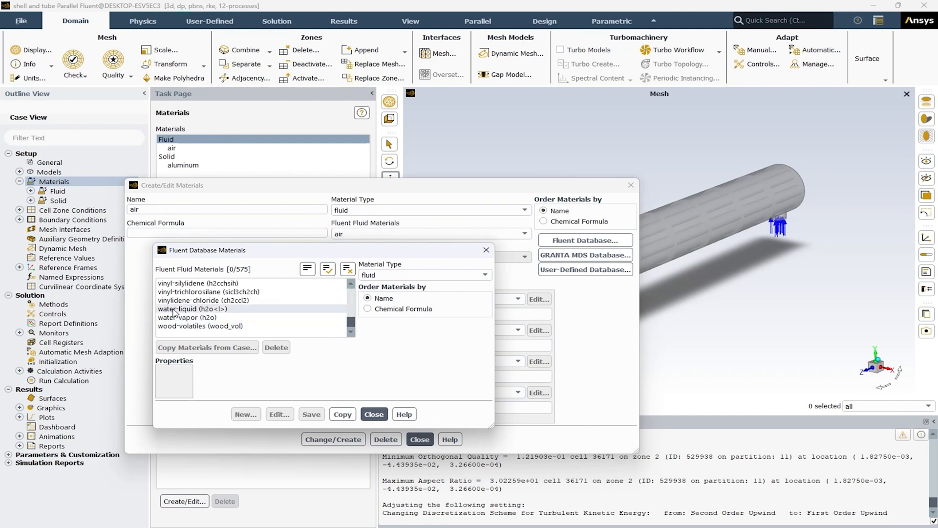
pyautogui.click(198, 308)
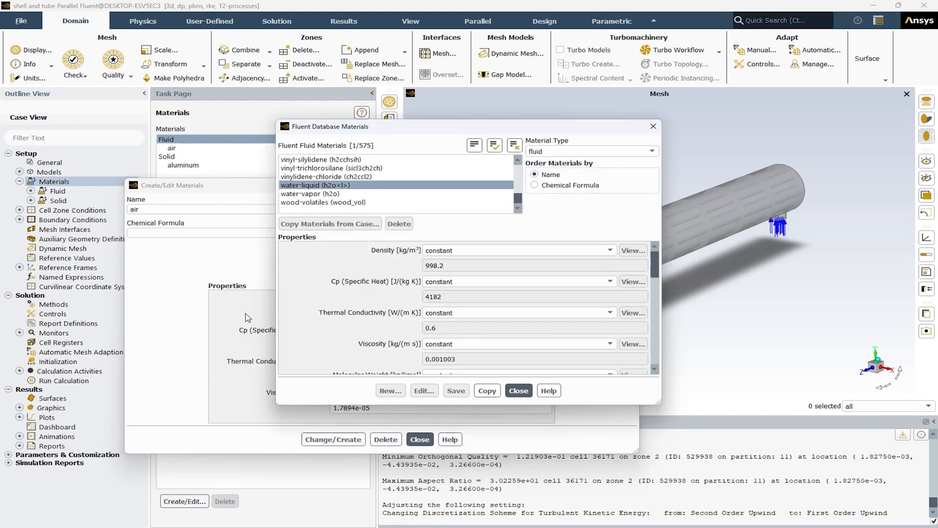
pyautogui.click(488, 391)
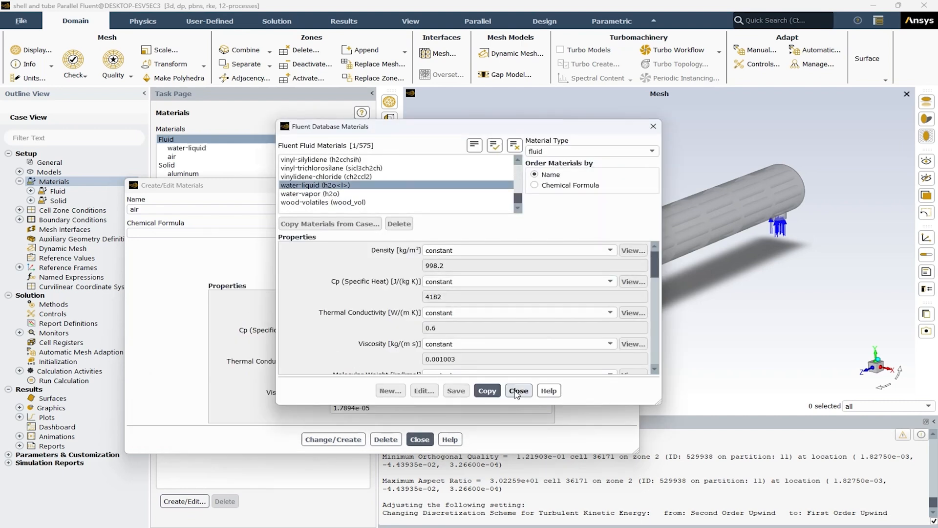
pyautogui.click(518, 390)
pyautogui.click(424, 440)
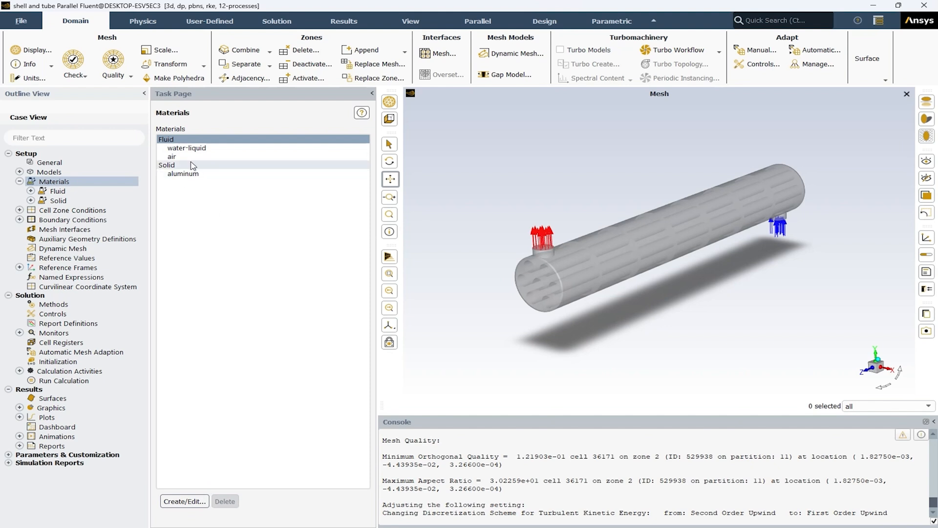
pyautogui.click(20, 182)
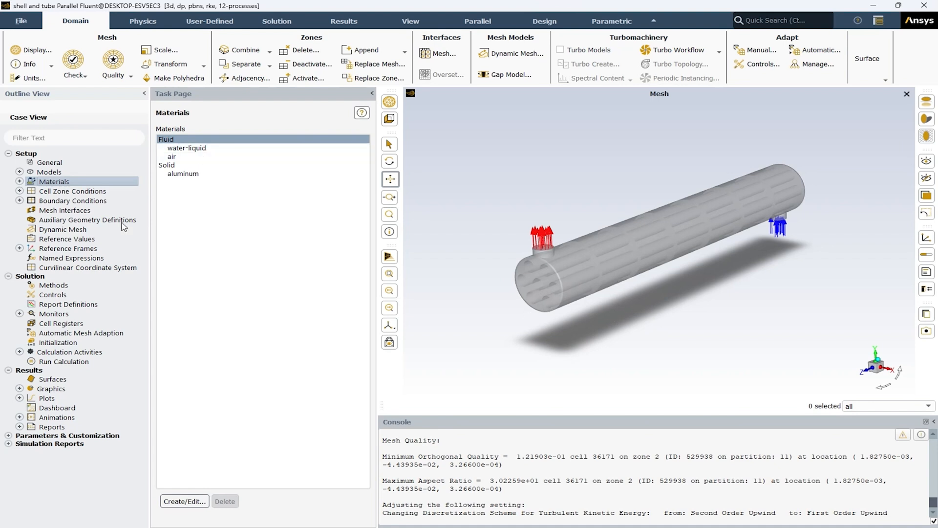
# Step: Assign water-liquid as the material of the fluid cell zone and apply the setting
pyautogui.doubleClick(67, 192)
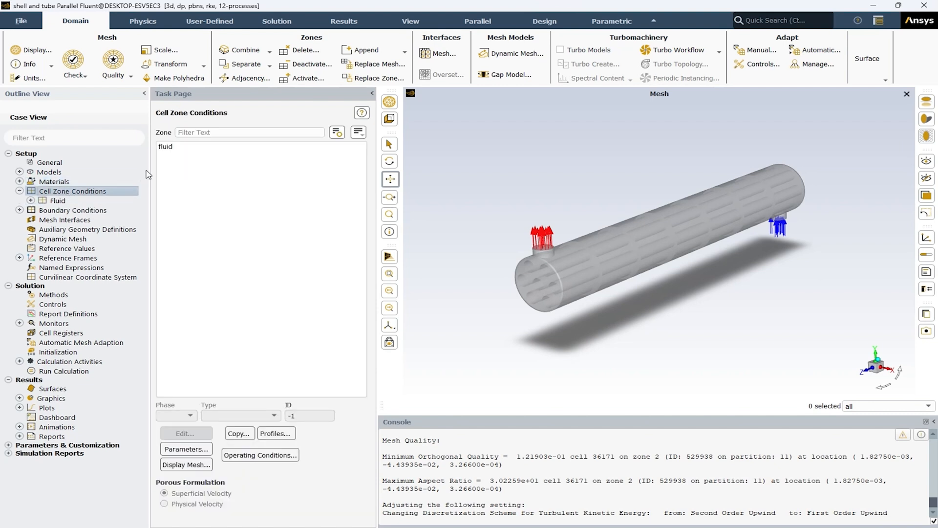
pyautogui.click(167, 147)
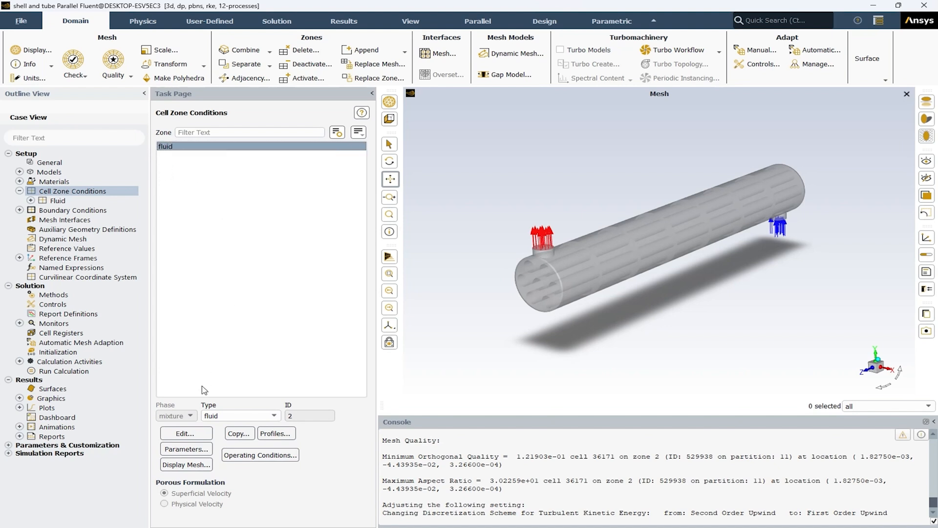
pyautogui.click(186, 433)
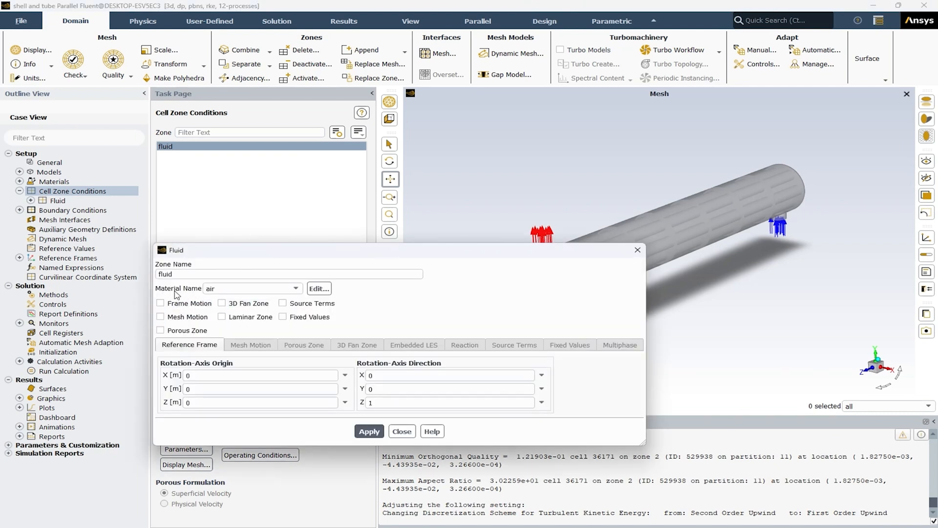
pyautogui.click(253, 294)
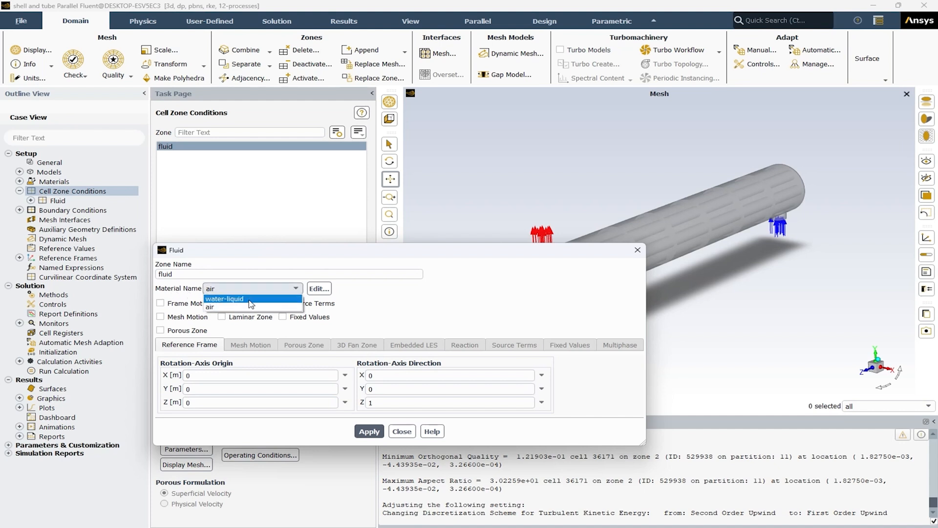
pyautogui.click(248, 300)
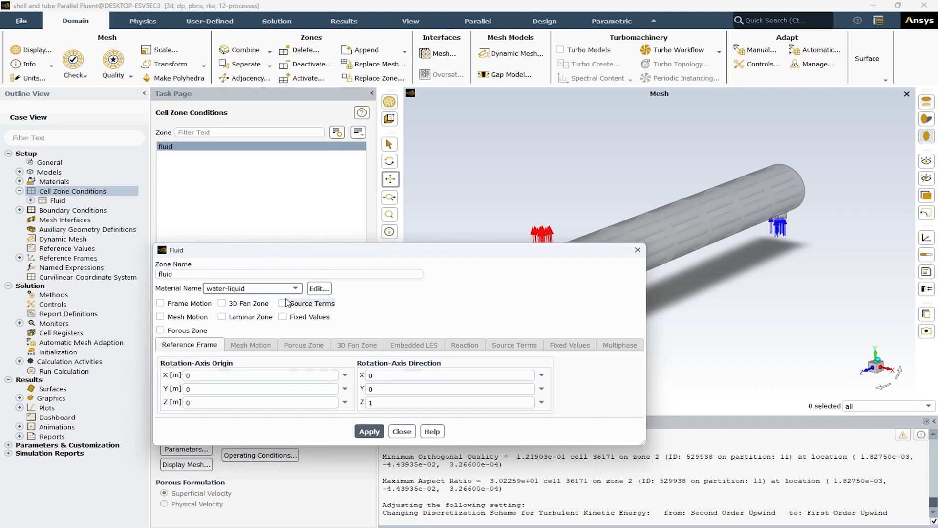
pyautogui.click(374, 432)
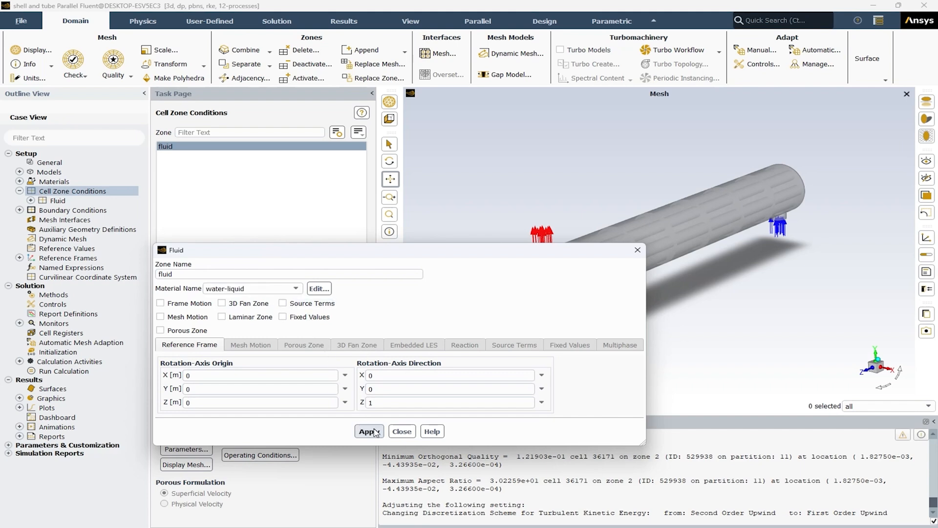
pyautogui.click(402, 432)
pyautogui.click(402, 432)
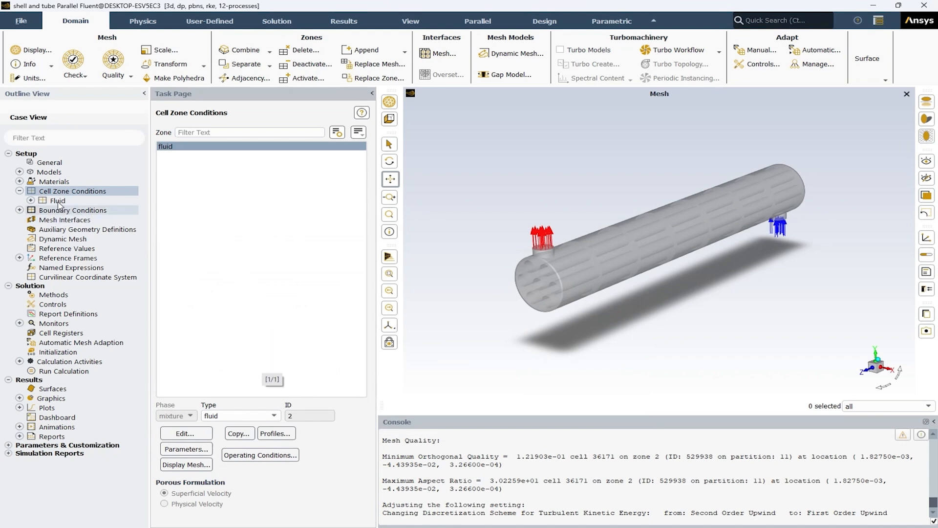
# Step: Bring up the boundary conditions and group their zones by Zone Type
pyautogui.click(20, 191)
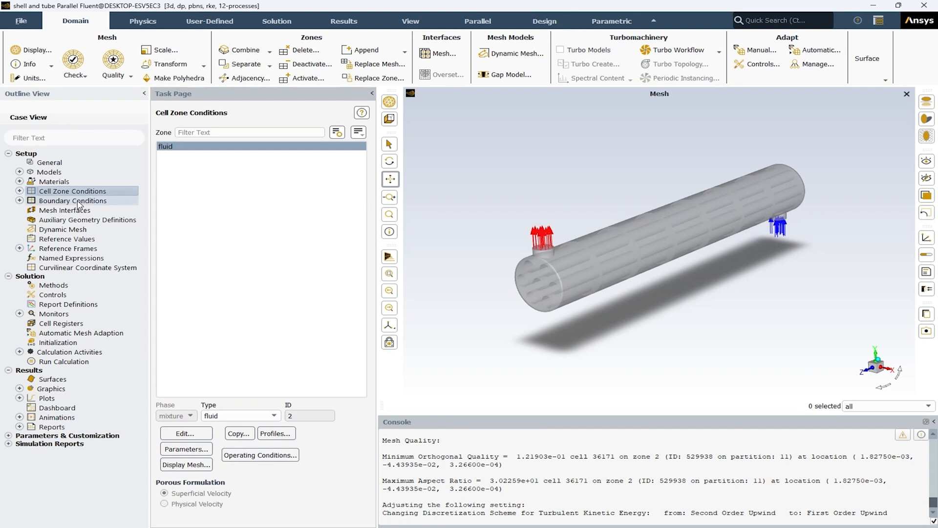
pyautogui.doubleClick(72, 201)
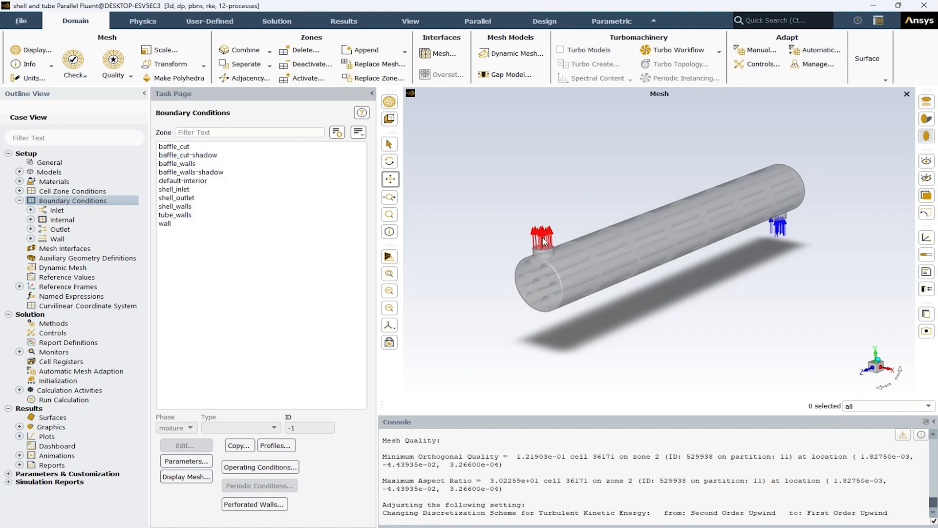
pyautogui.click(361, 139)
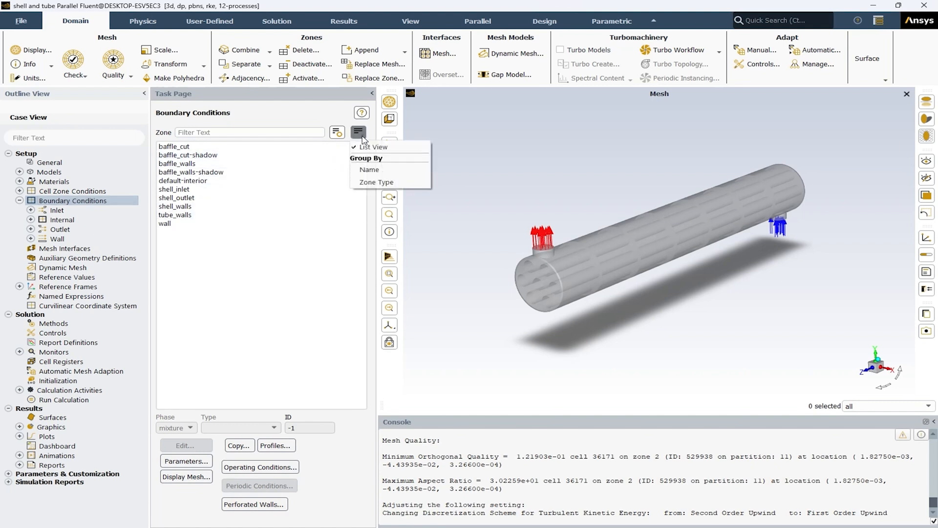
pyautogui.click(377, 186)
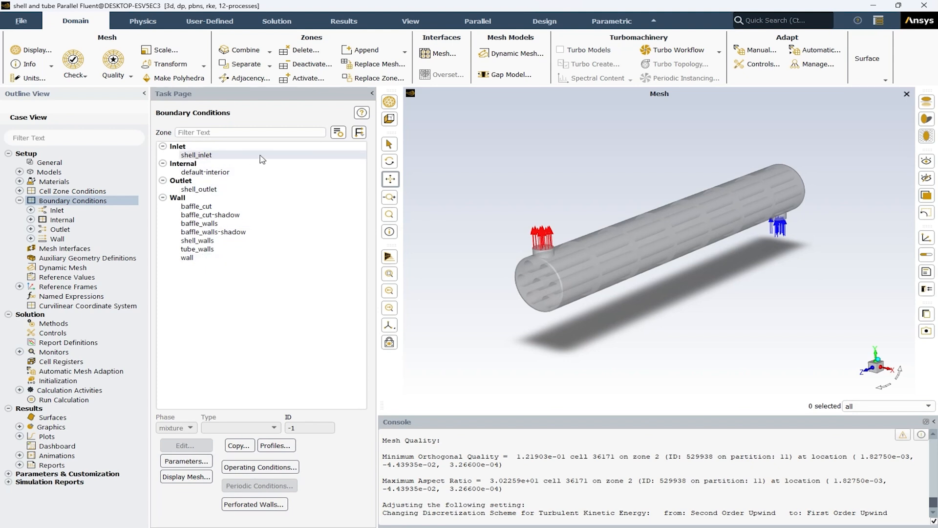
# Step: Set the shell_inlet mass flow rate to 0.5 kg/s and its turbulence specification to K and Epsilon, checking its thermal settings before applying
pyautogui.click(201, 155)
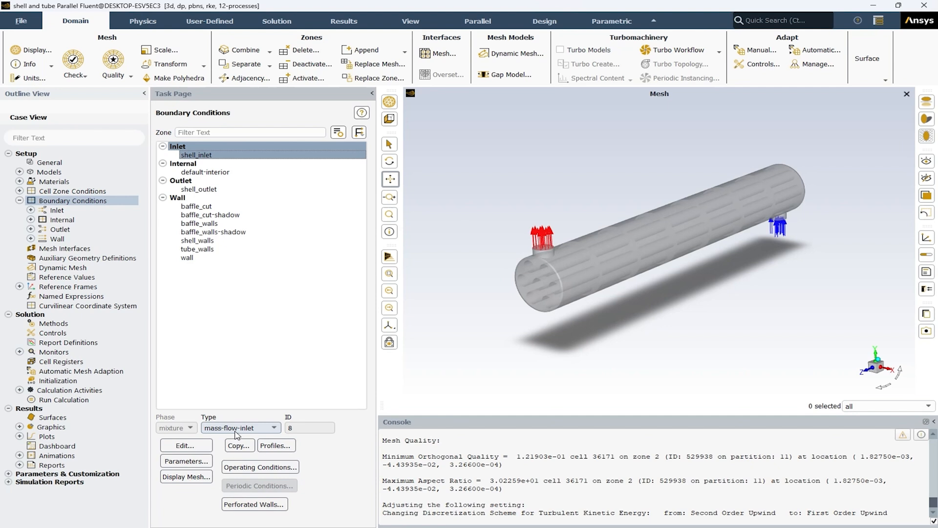
pyautogui.click(182, 446)
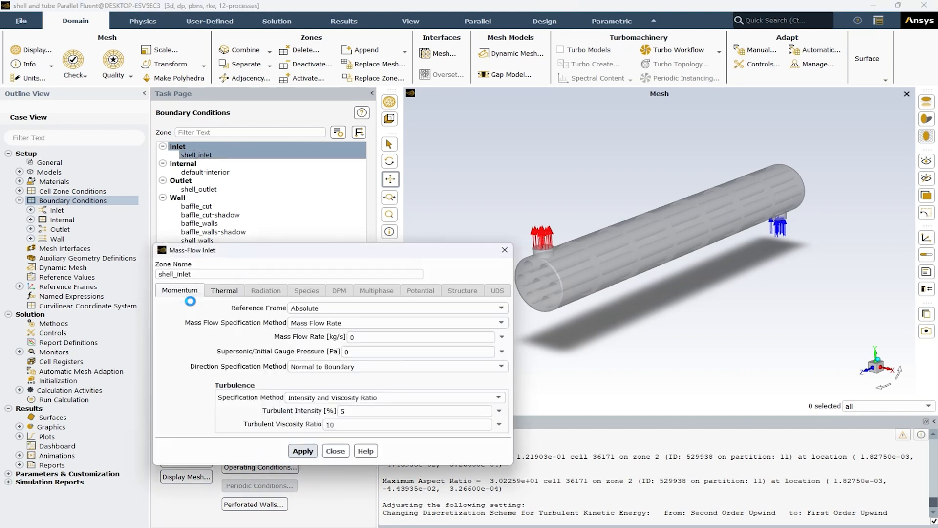
pyautogui.click(355, 337)
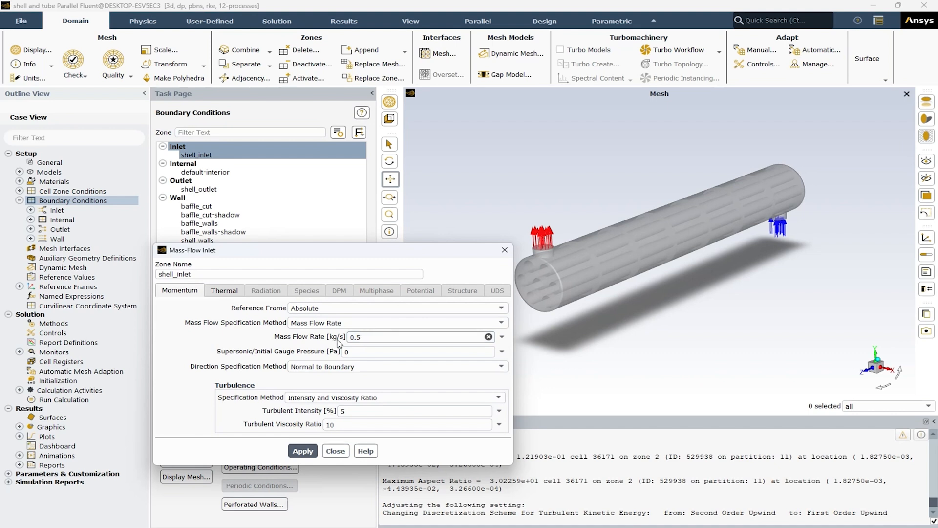
pyautogui.click(362, 399)
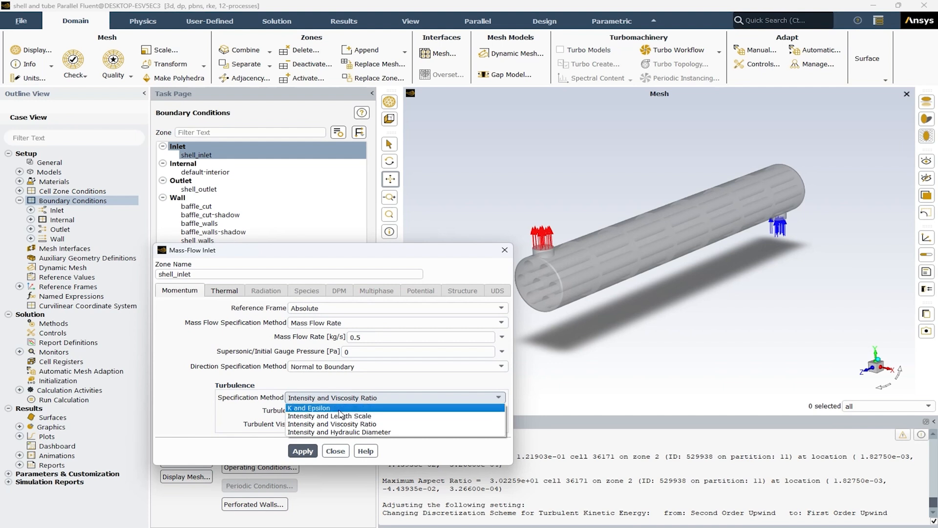
pyautogui.click(311, 409)
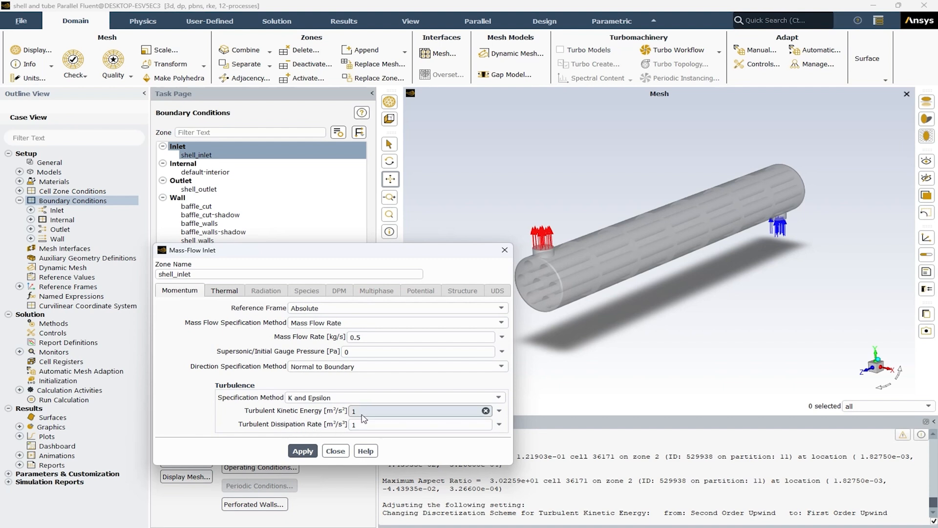
pyautogui.click(227, 293)
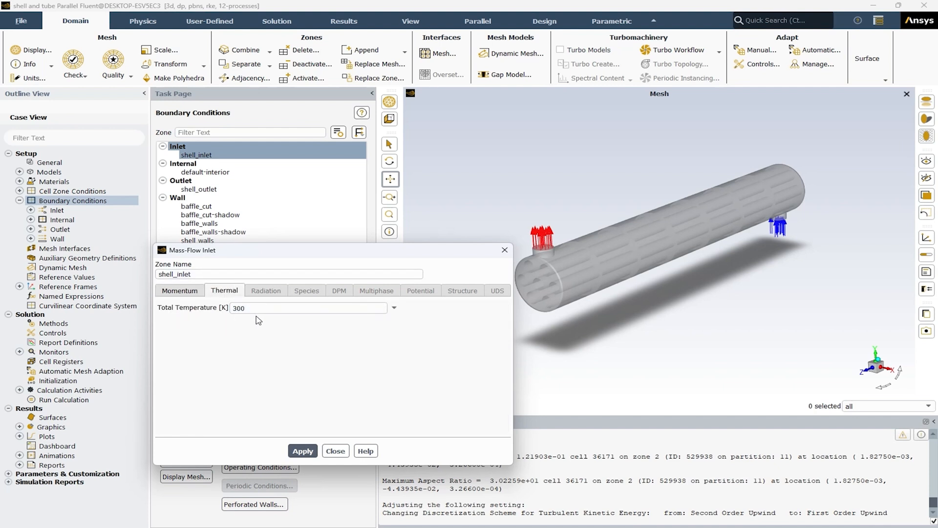
pyautogui.click(303, 451)
pyautogui.click(336, 451)
pyautogui.click(336, 454)
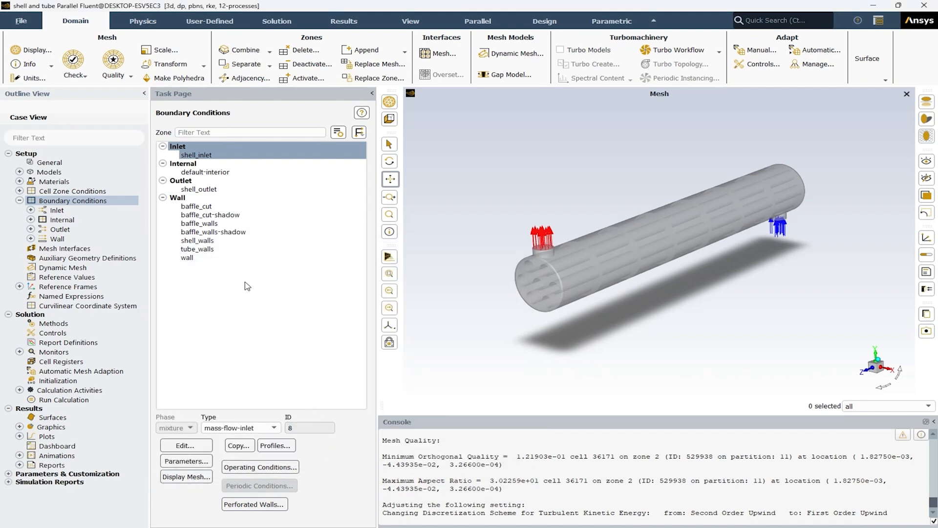
# Step: Inspect the settings of the default-interior zone and close them
pyautogui.click(217, 172)
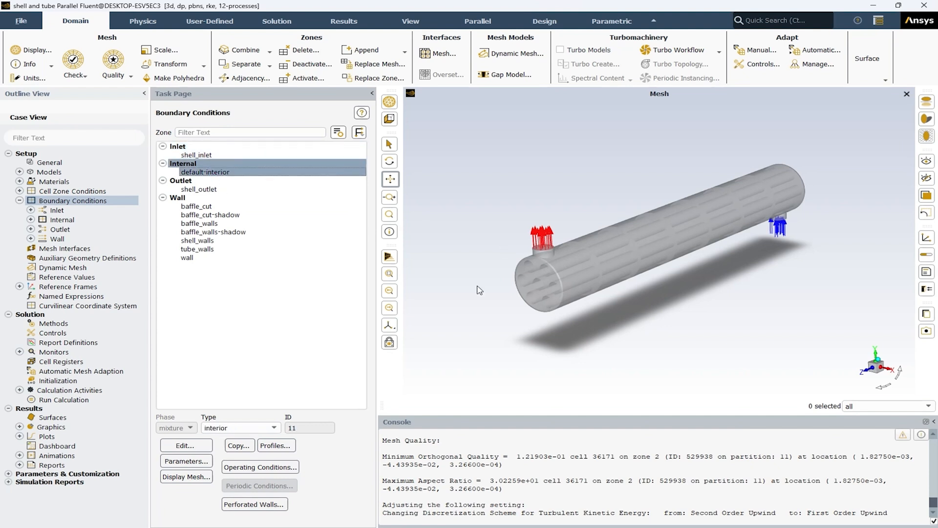
pyautogui.doubleClick(205, 172)
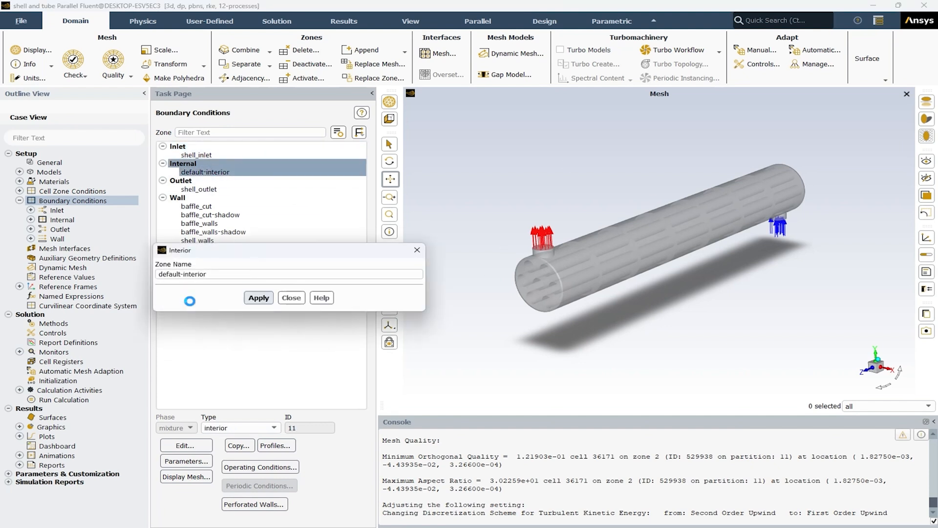
pyautogui.click(291, 298)
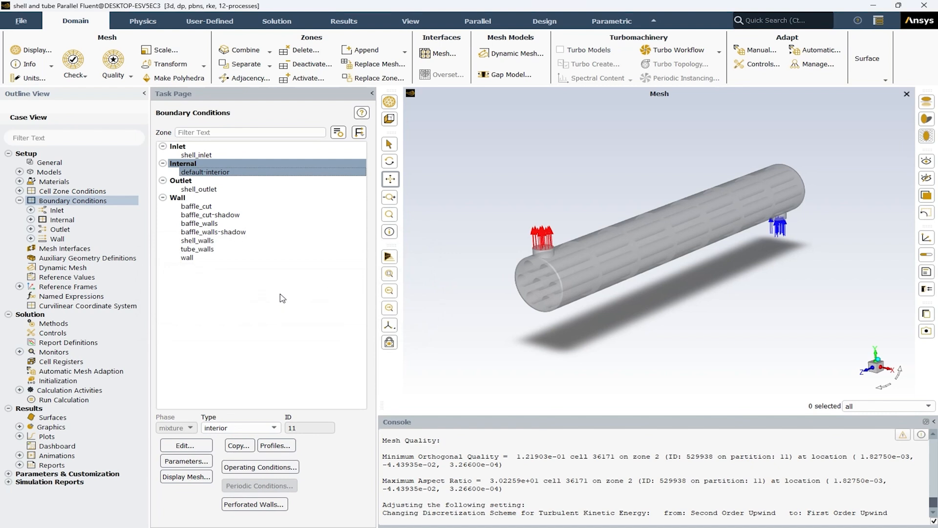
# Step: Set the shell_outlet turbulence to Intensity and Hydraulic Diameter with a 0.1 m backflow hydraulic diameter, checking its thermal settings before applying
pyautogui.click(213, 190)
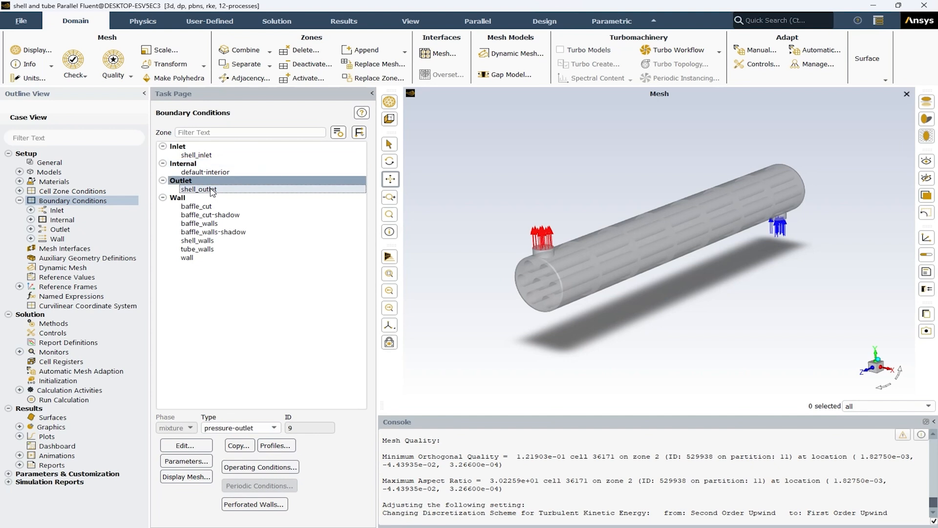
pyautogui.click(188, 445)
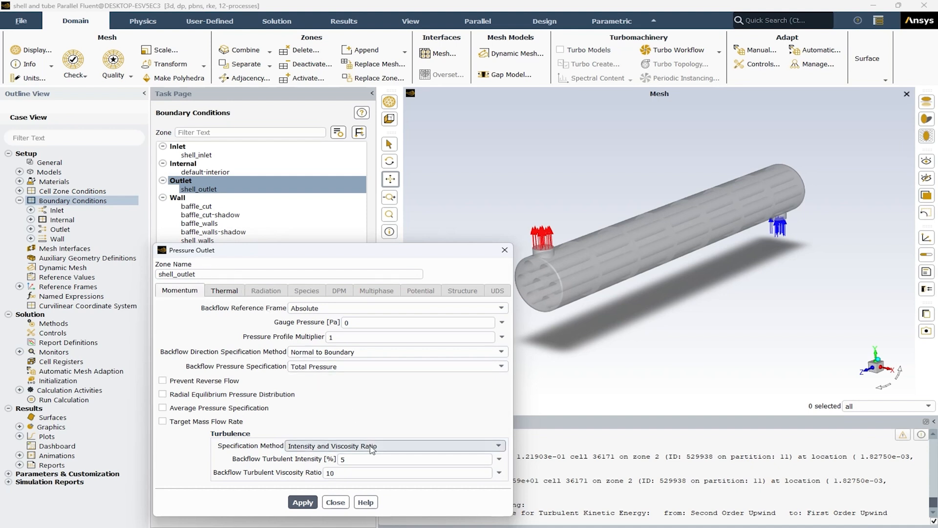
pyautogui.click(311, 449)
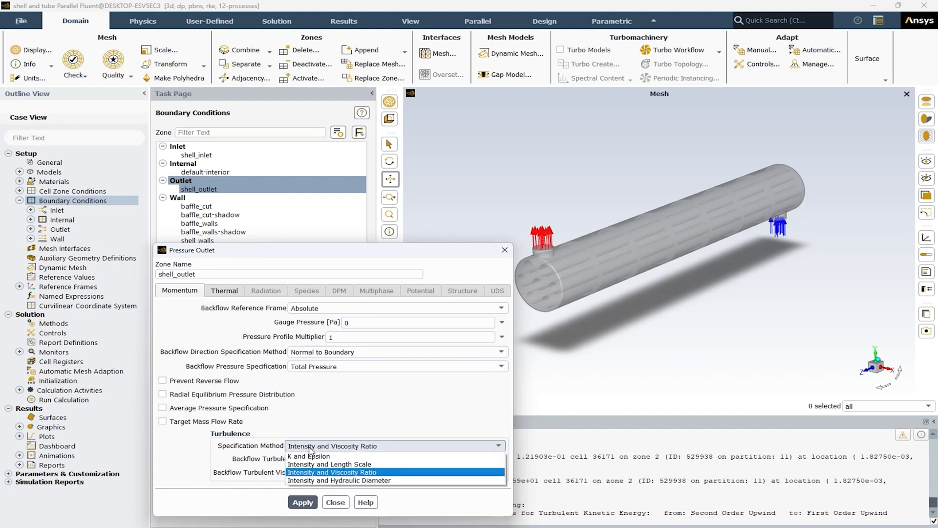
pyautogui.click(369, 481)
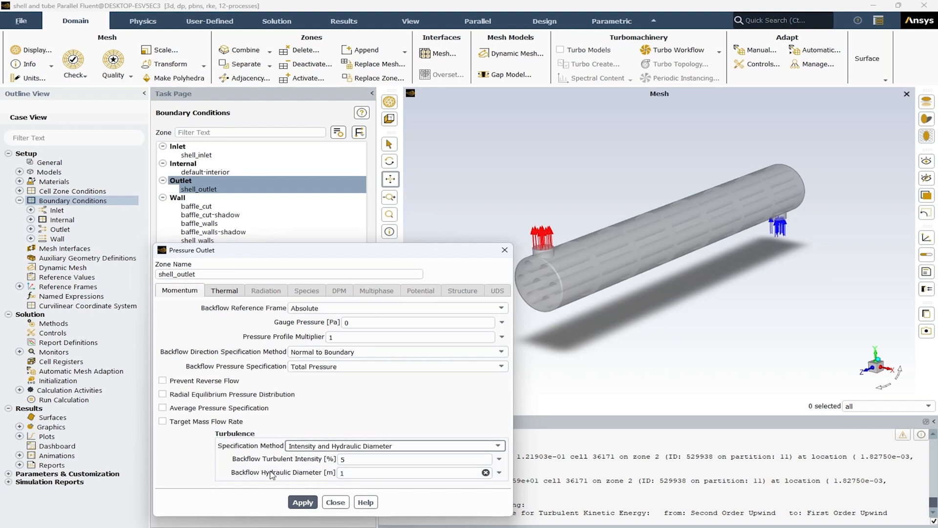
pyautogui.doubleClick(360, 475)
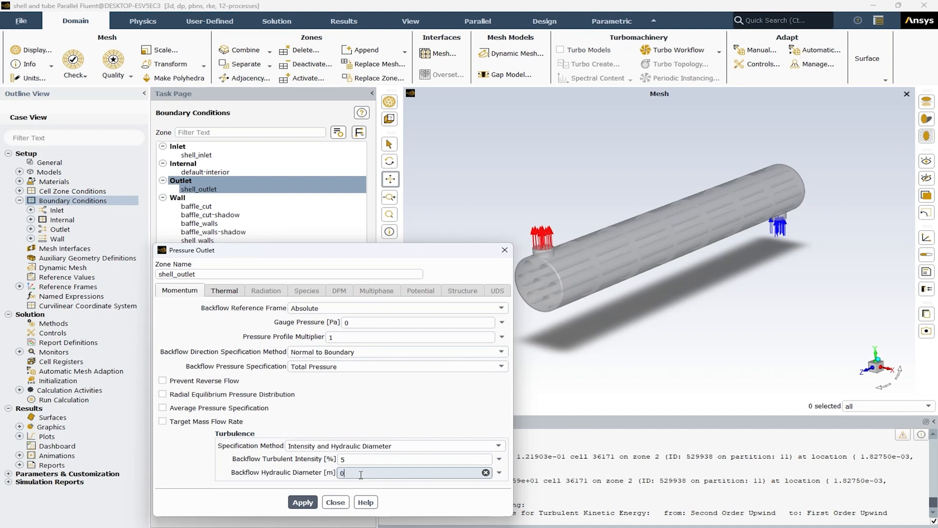
pyautogui.click(222, 291)
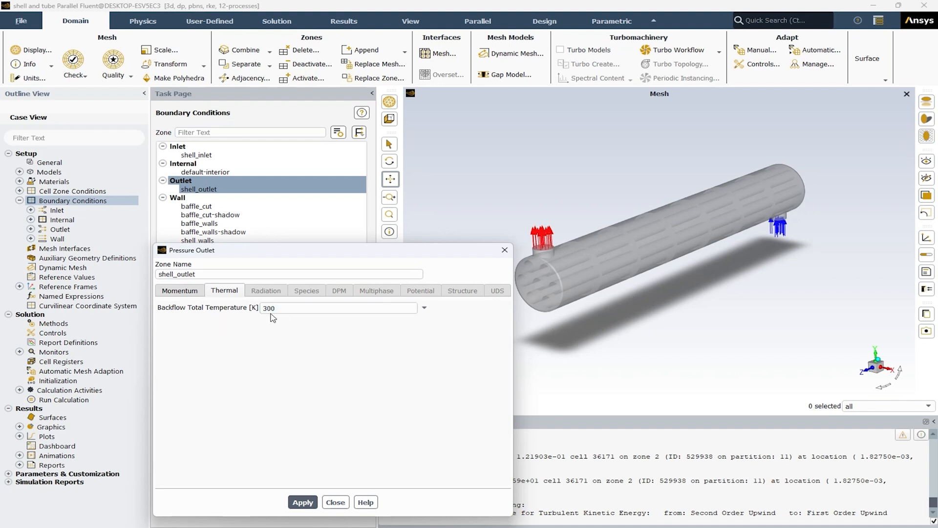
pyautogui.click(303, 503)
pyautogui.click(335, 502)
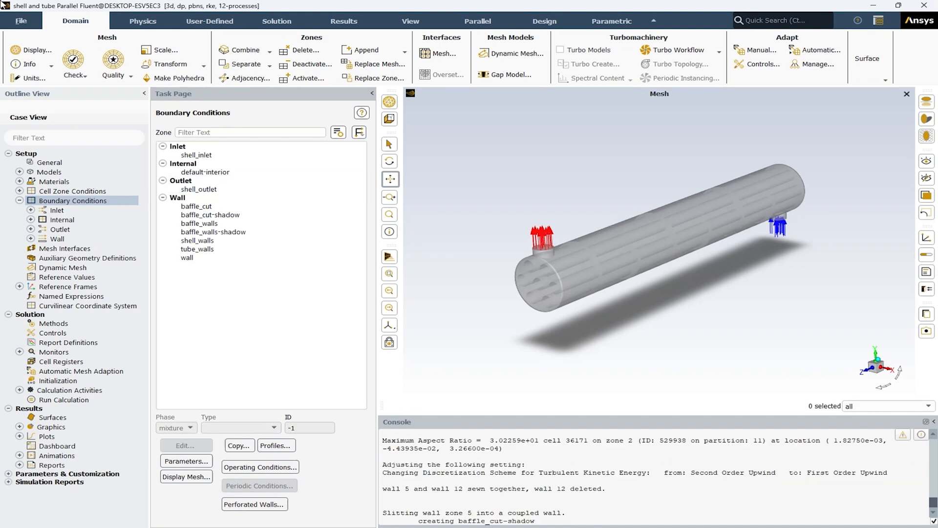
# Step: Change the baffle_cut boundary from a wall to the interior type
pyautogui.click(204, 207)
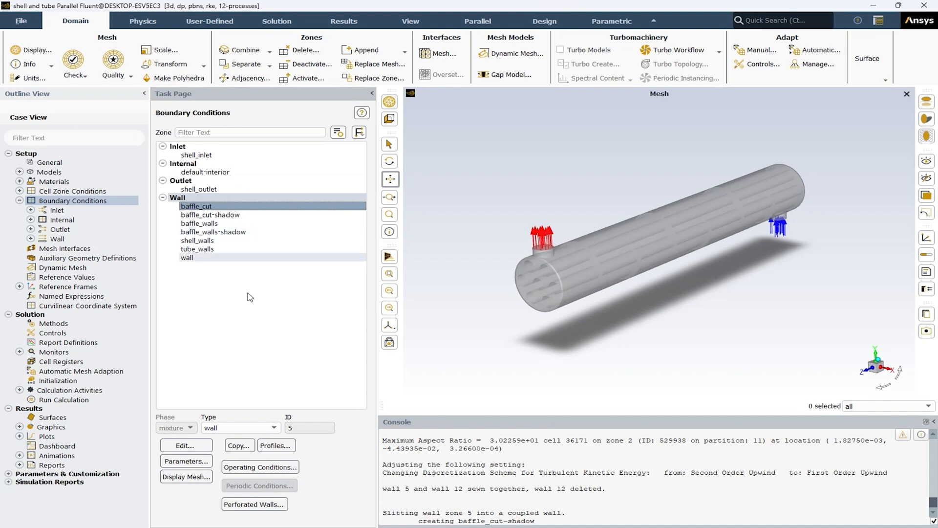
pyautogui.click(241, 428)
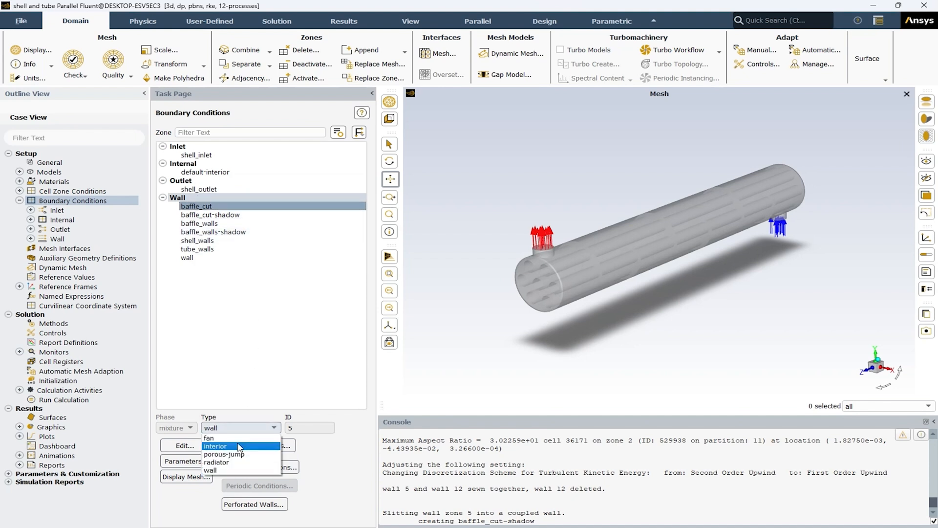
pyautogui.click(239, 446)
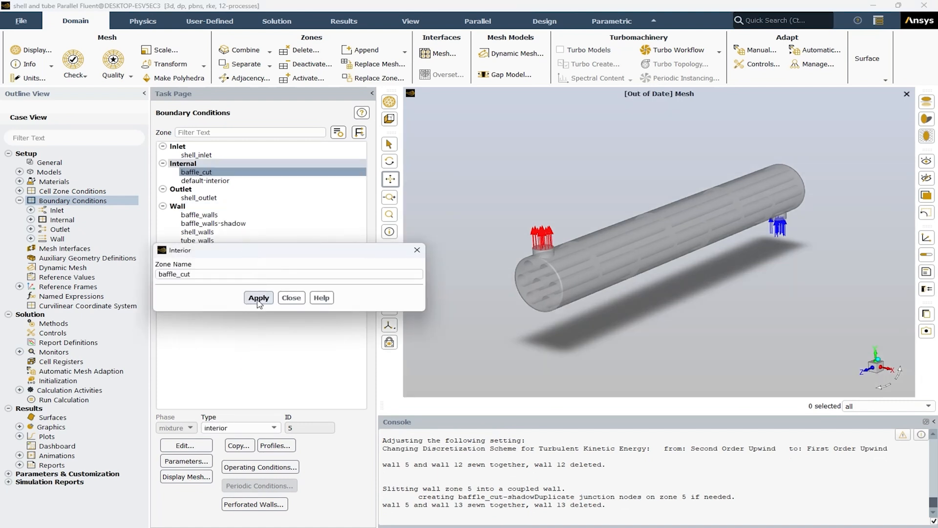
pyautogui.click(291, 297)
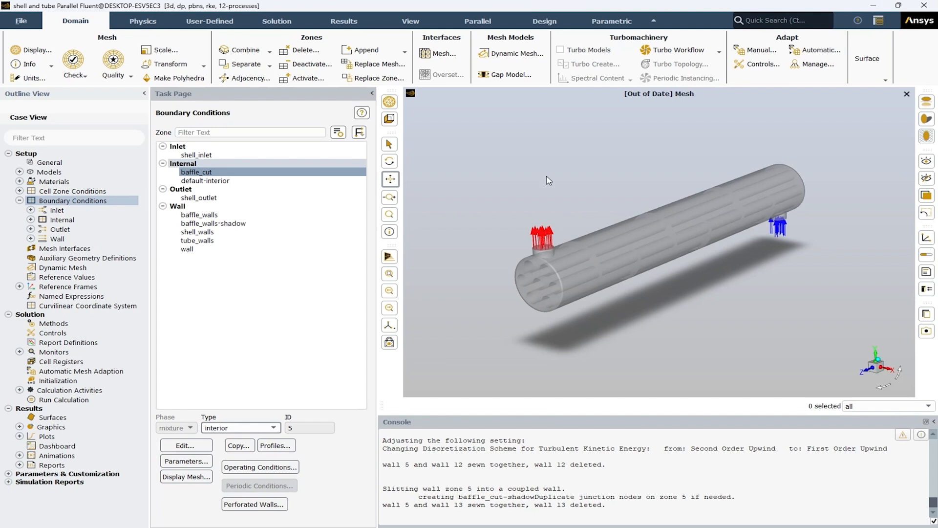
# Step: Redisplay the out-of-date mesh with the selected surfaces and close the mesh display settings
pyautogui.click(391, 105)
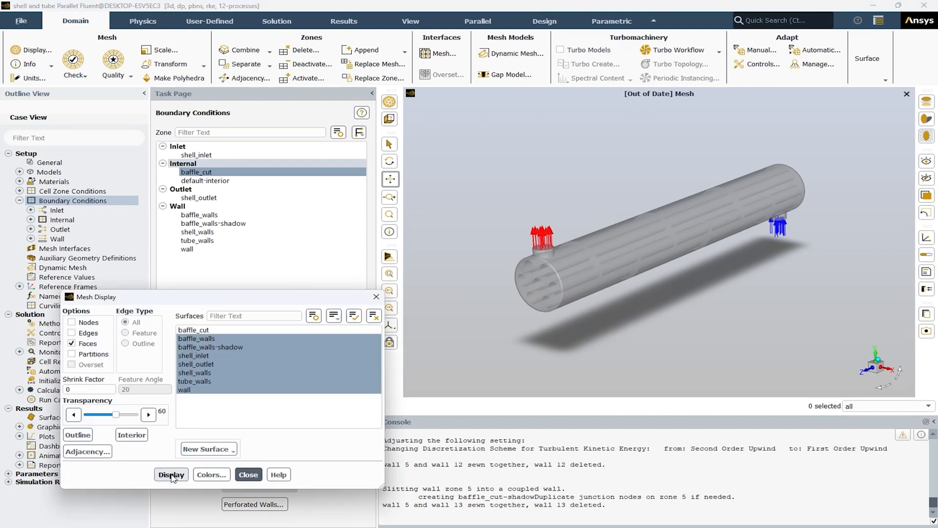
pyautogui.click(172, 475)
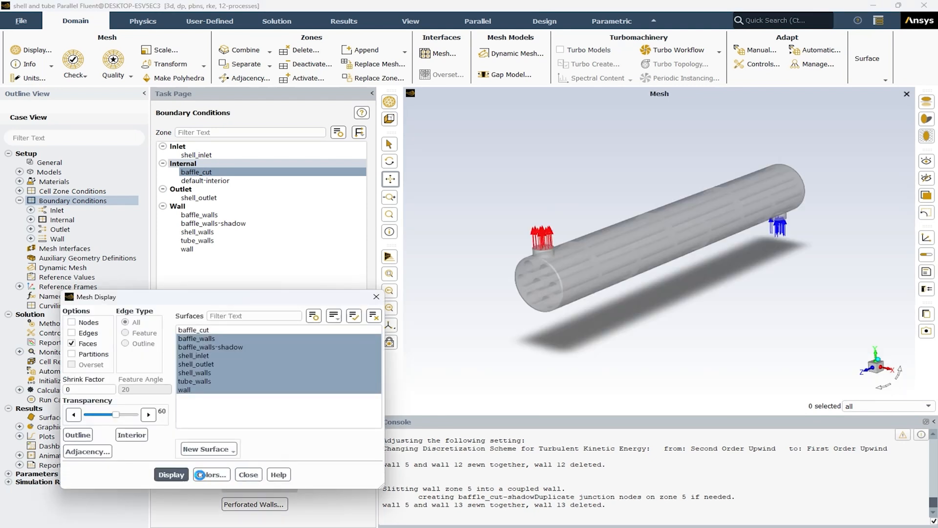
pyautogui.click(248, 474)
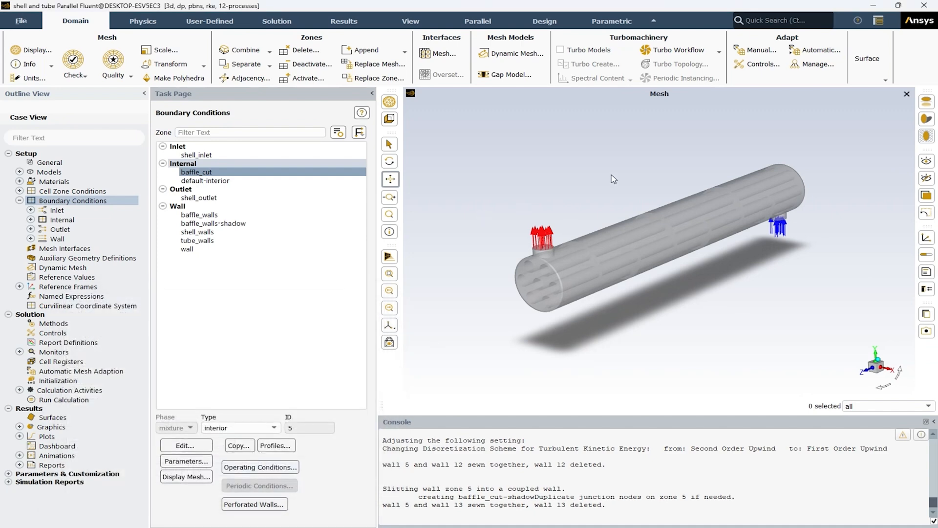
# Step: Set the baffle_walls thermal wall thickness to 0.002 m after checking its momentum settings, apply it and close the zone settings
pyautogui.click(214, 218)
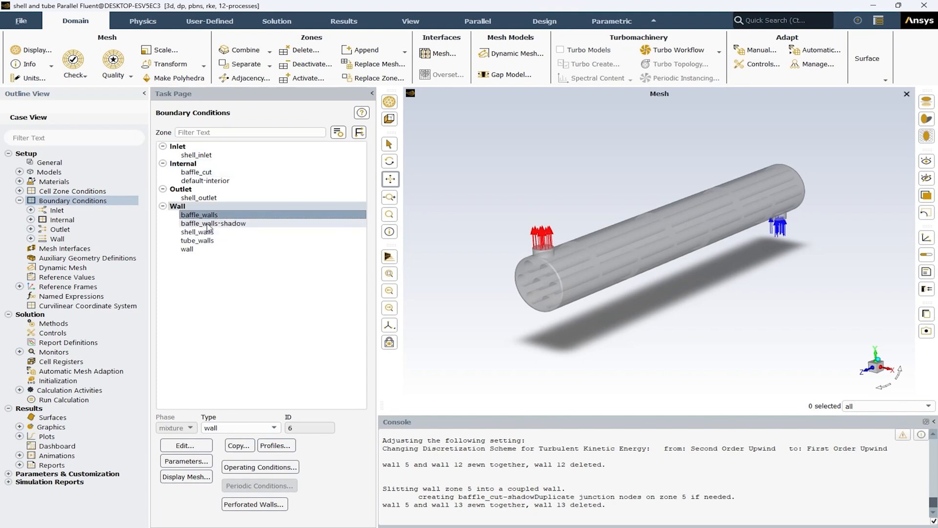
pyautogui.click(186, 445)
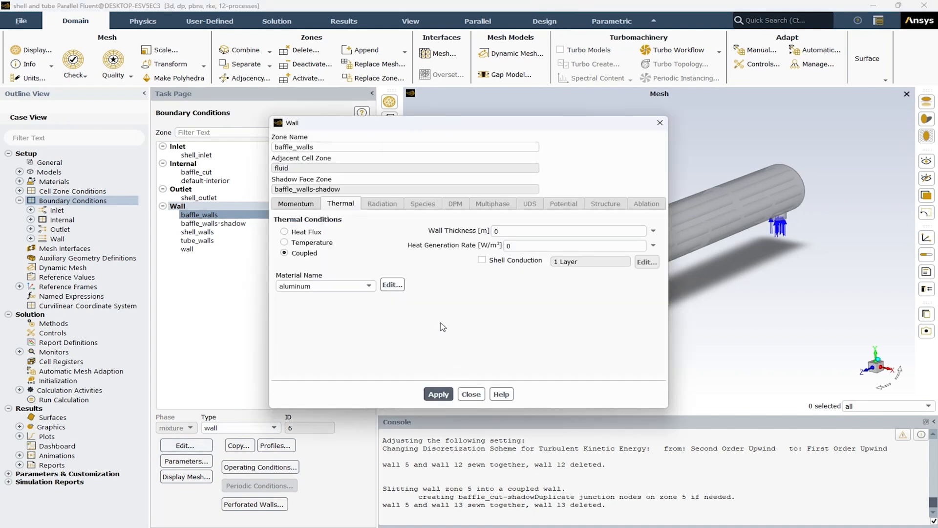
pyautogui.click(300, 208)
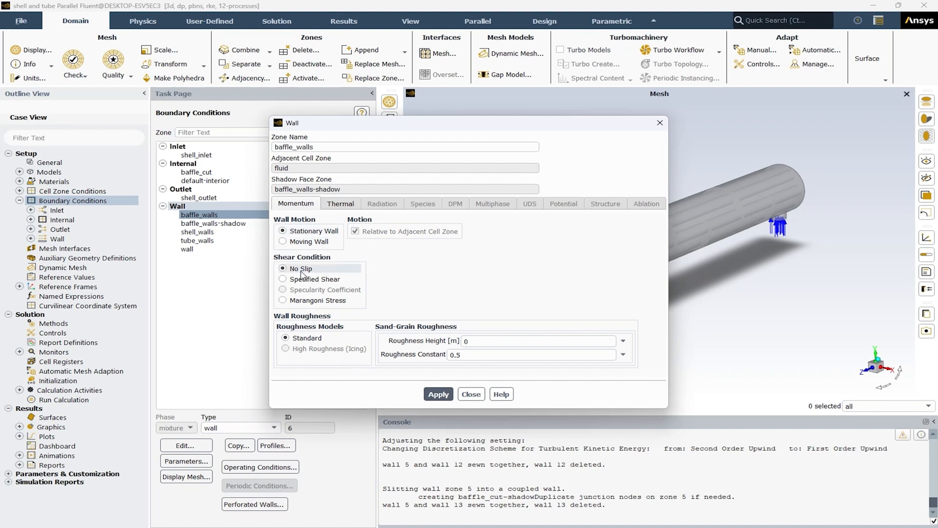
pyautogui.click(346, 210)
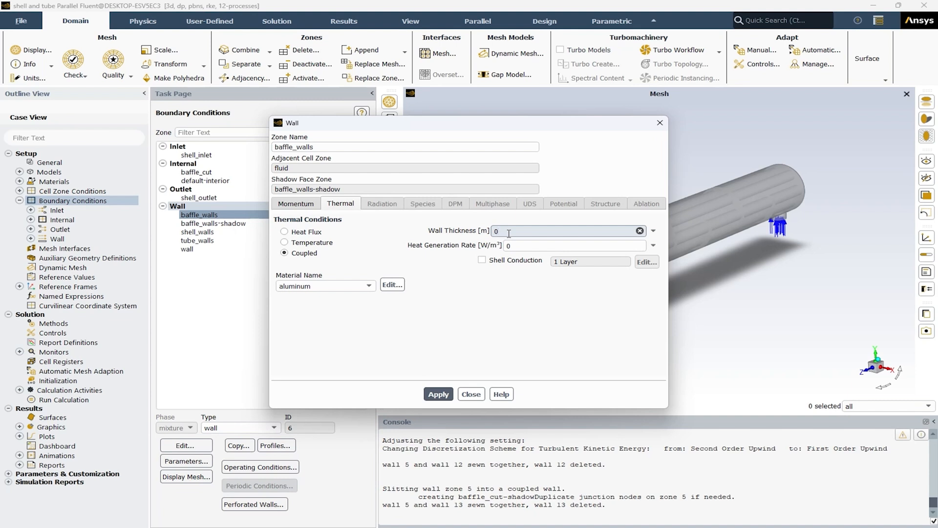
pyautogui.write('002')
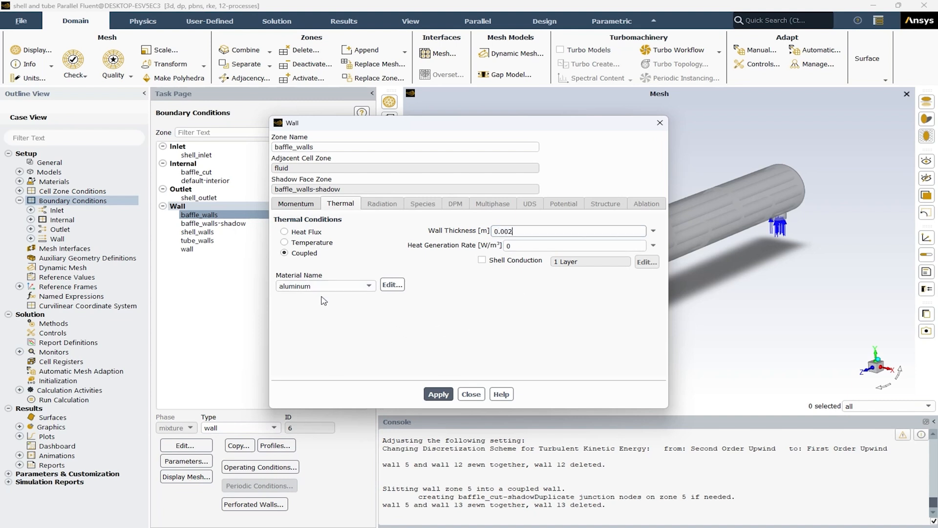
pyautogui.click(438, 394)
pyautogui.click(468, 393)
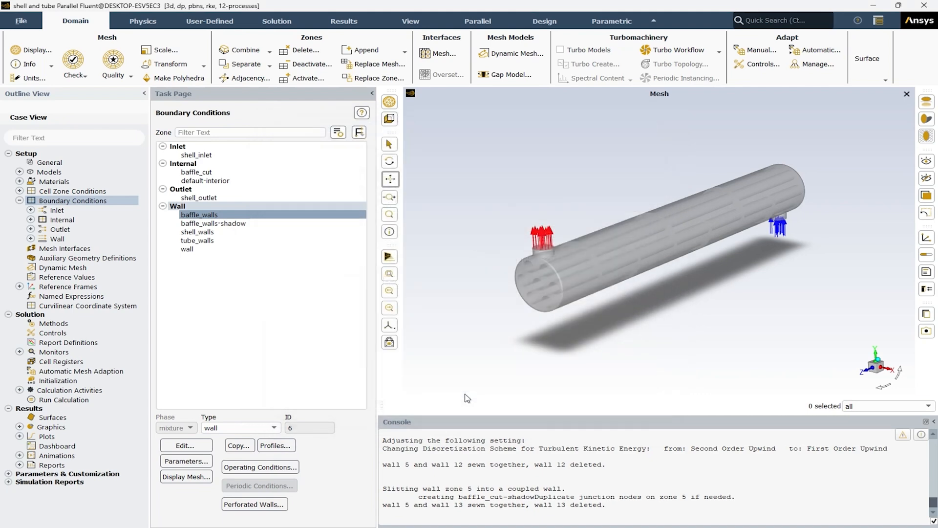
# Step: Inspect the momentum and thermal settings of the baffle_walls-shadow zone and close them
pyautogui.click(208, 224)
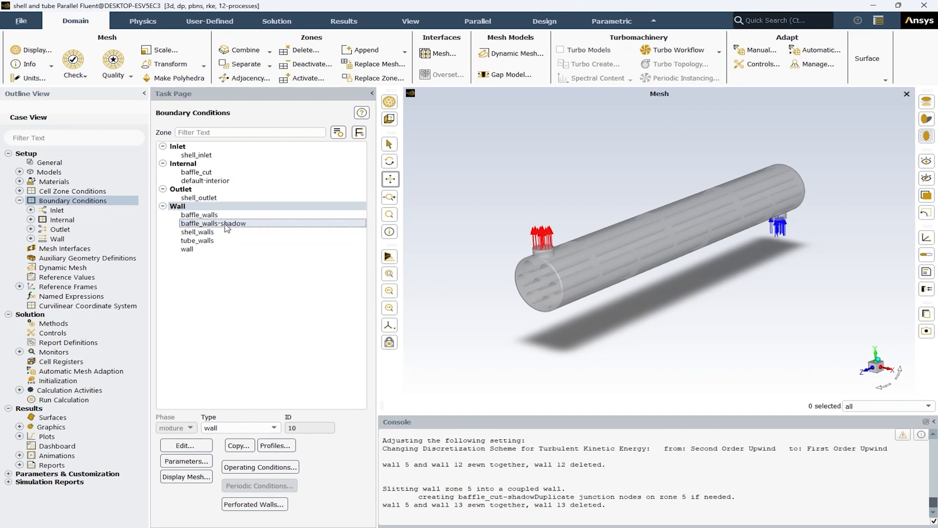
pyautogui.moveTo(670, 255)
pyautogui.mouseDown(button='middle')
pyautogui.moveTo(677, 262)
pyautogui.moveTo(648, 253)
pyautogui.moveTo(675, 252)
pyautogui.mouseUp(button='middle')
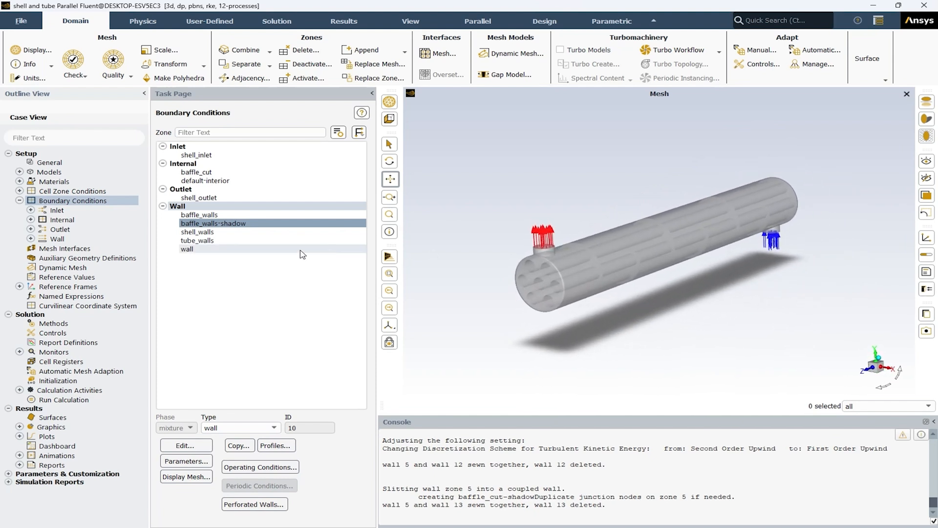
pyautogui.click(210, 223)
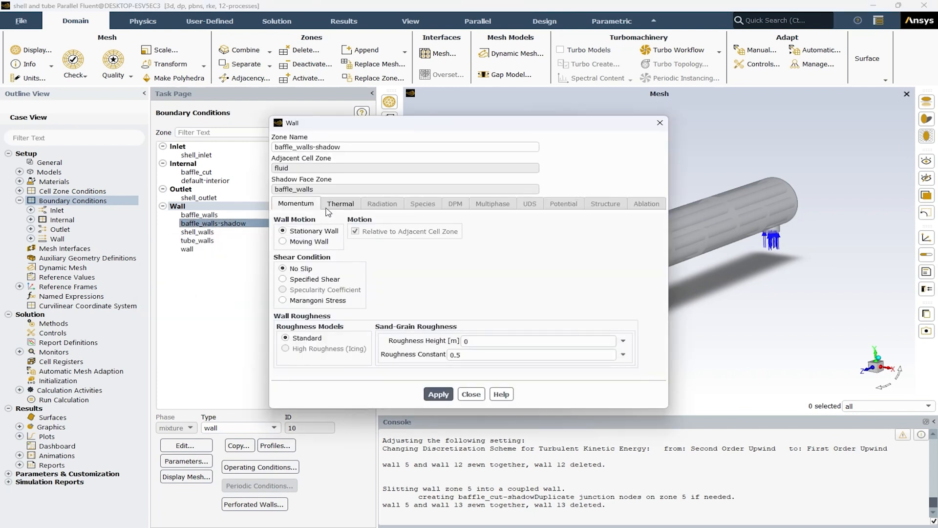
pyautogui.click(340, 204)
pyautogui.click(471, 393)
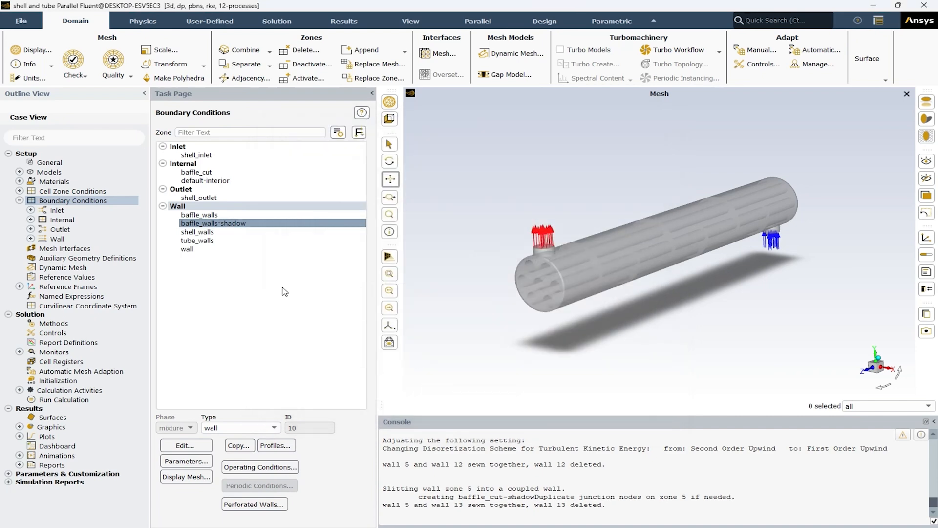
# Step: Inspect the momentum and thermal settings of the shell_walls zone and close them
pyautogui.click(206, 232)
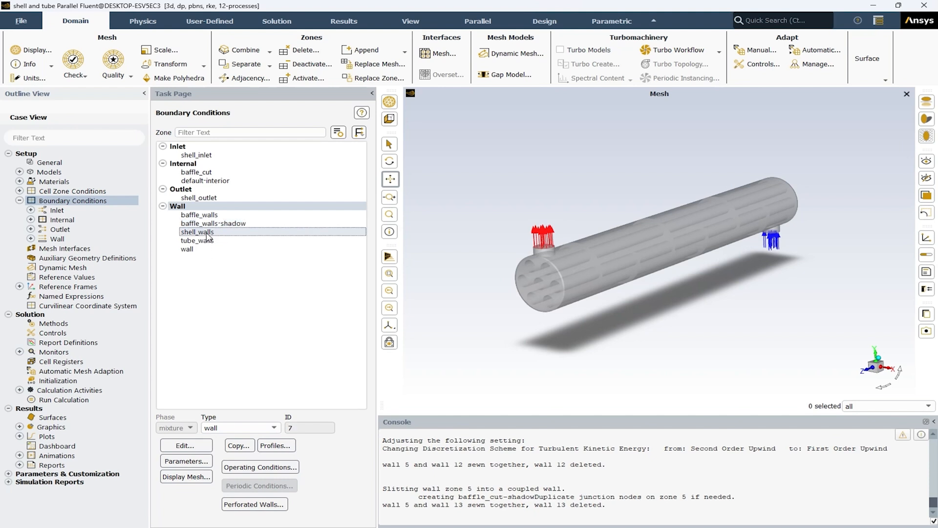
pyautogui.click(187, 444)
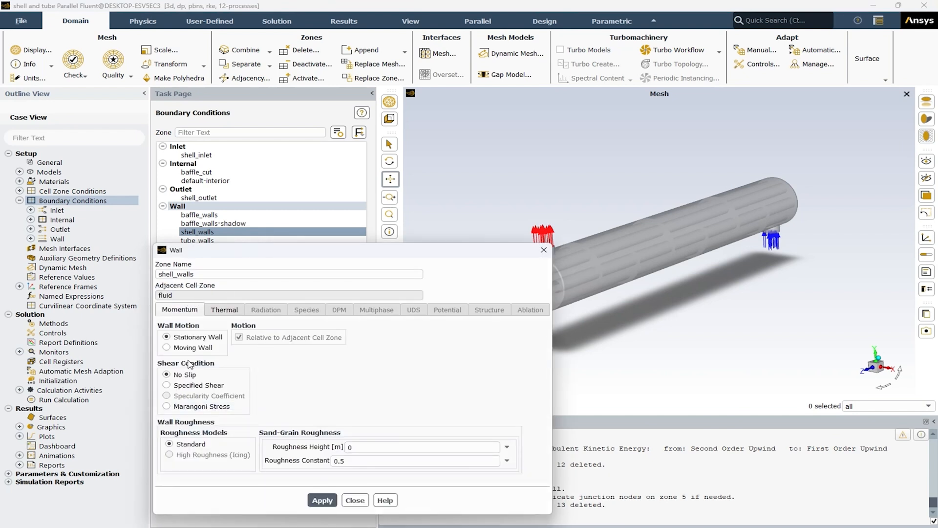
pyautogui.click(223, 312)
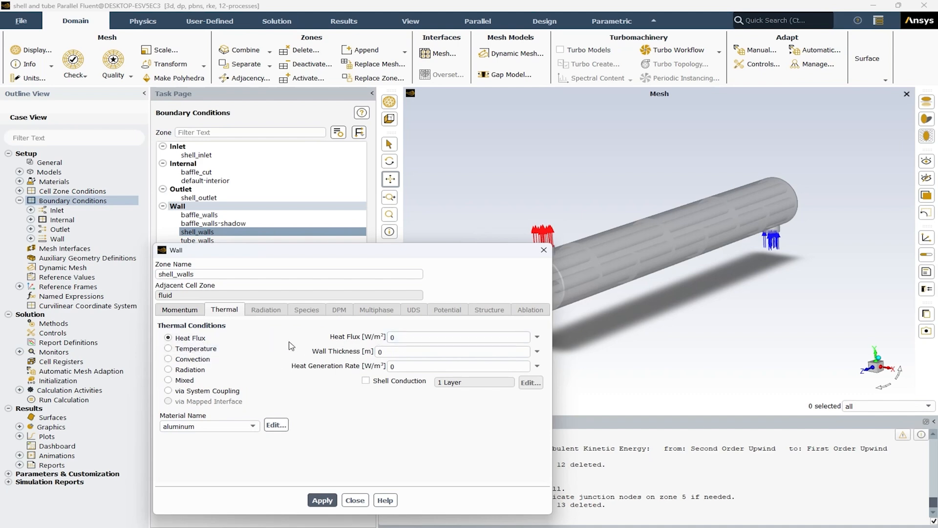
pyautogui.click(356, 500)
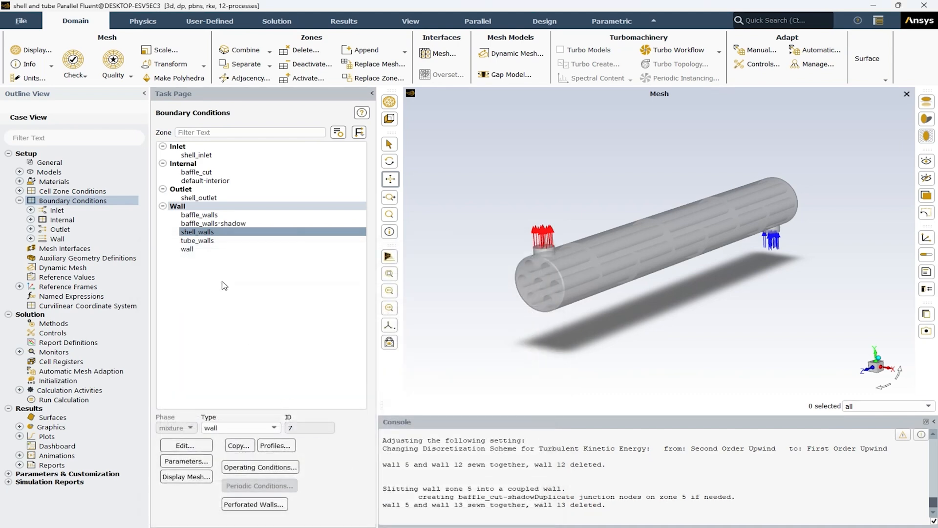
# Step: Give tube_walls a roughness height of 0.001 m and a fixed Temperature thermal condition of 450 K, and apply the settings
pyautogui.click(205, 241)
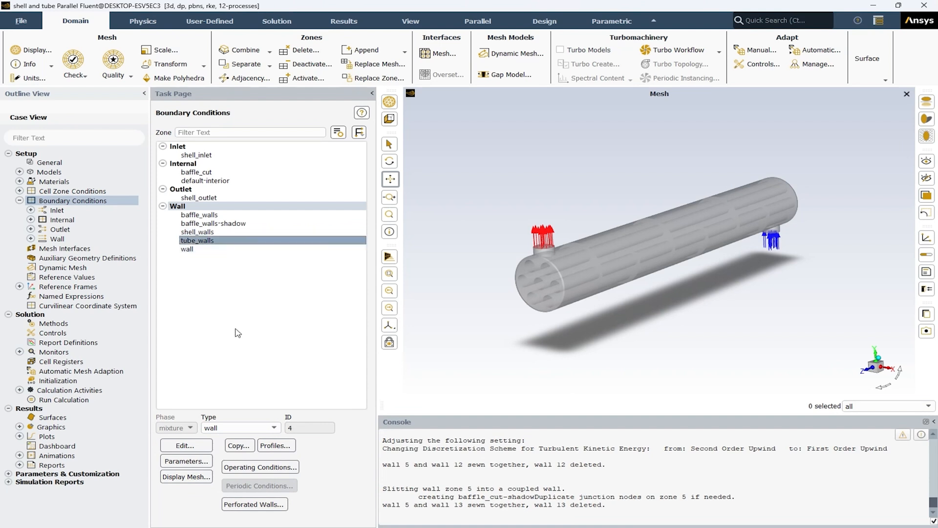
pyautogui.click(185, 446)
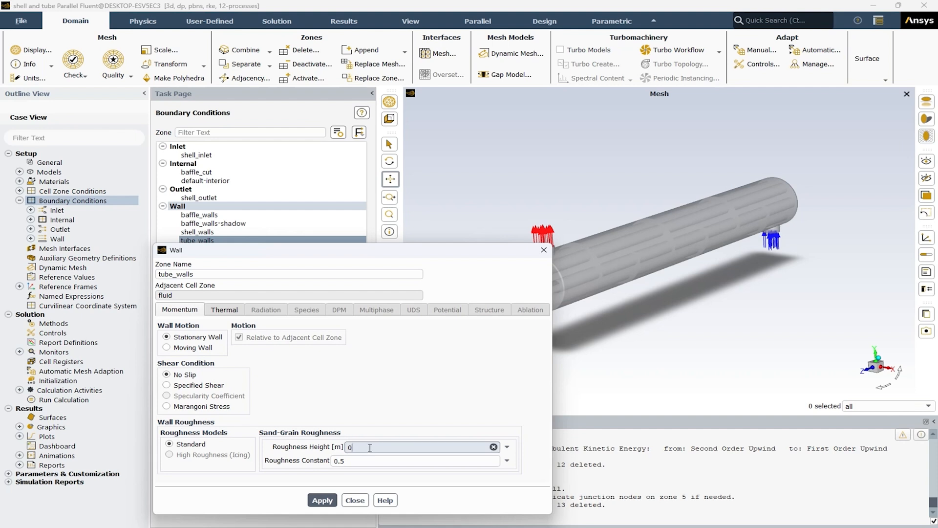
pyautogui.write('001')
pyautogui.click(226, 312)
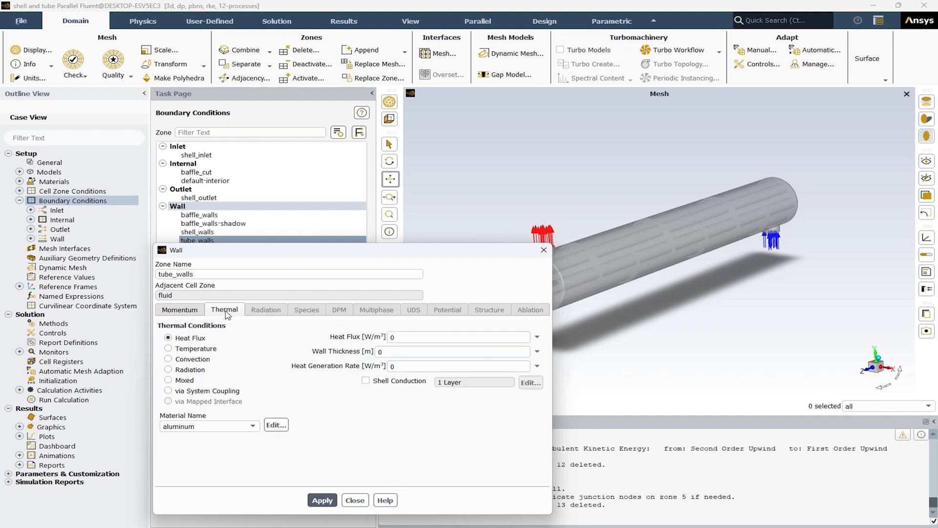
pyautogui.click(202, 350)
pyautogui.click(402, 337)
pyautogui.doubleClick(402, 336)
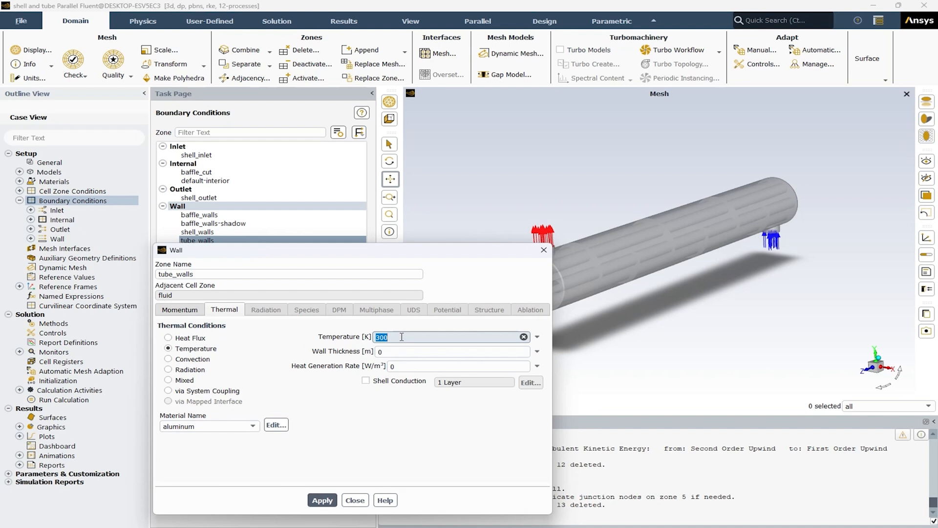
pyautogui.write('450')
pyautogui.click(322, 500)
pyautogui.click(354, 500)
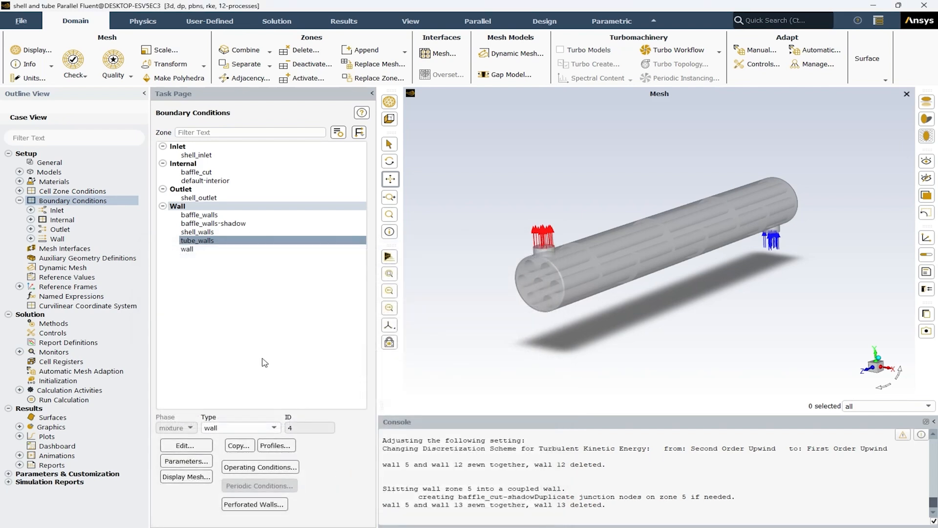
# Step: Inspect the thermal settings of the zone named wall and close them
pyautogui.click(188, 251)
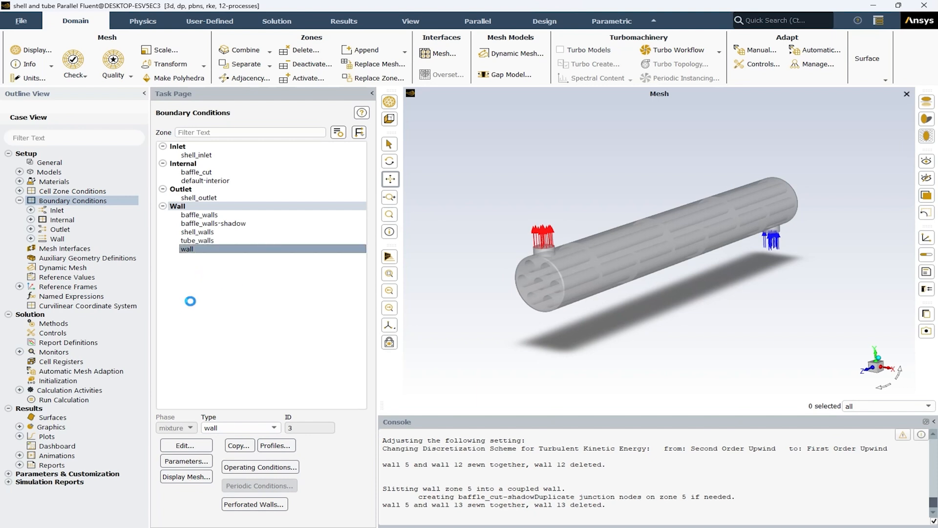
pyautogui.click(232, 312)
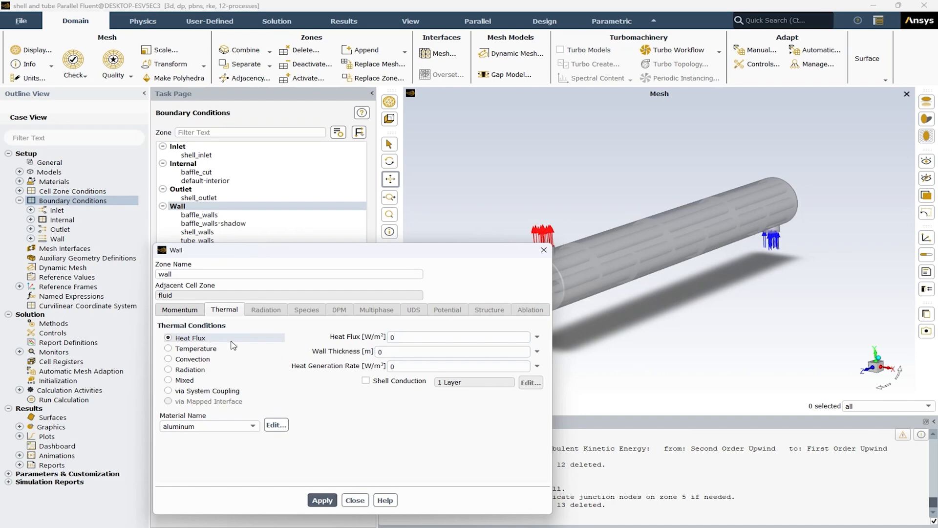
pyautogui.click(358, 503)
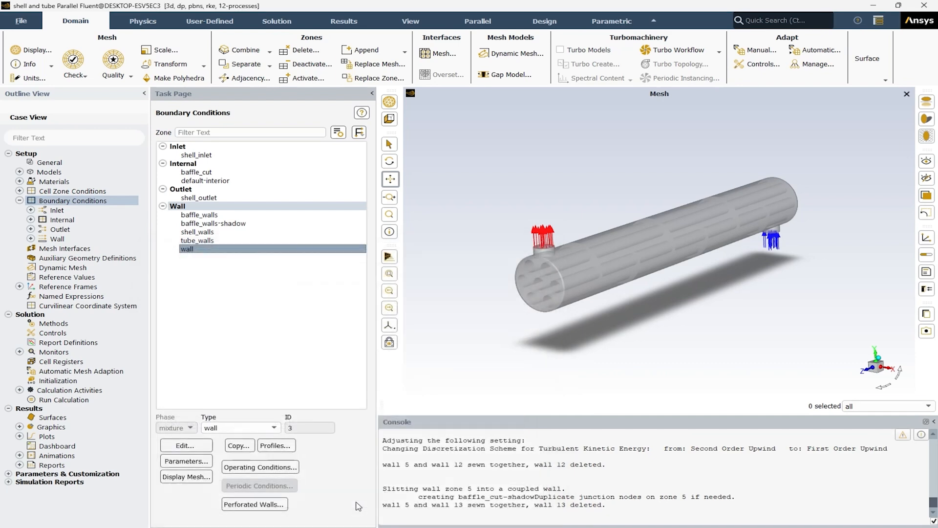
# Step: Set the solution methods to the SIMPLE pressure-velocity coupling scheme with Body Force Weighted pressure discretization
pyautogui.click(19, 200)
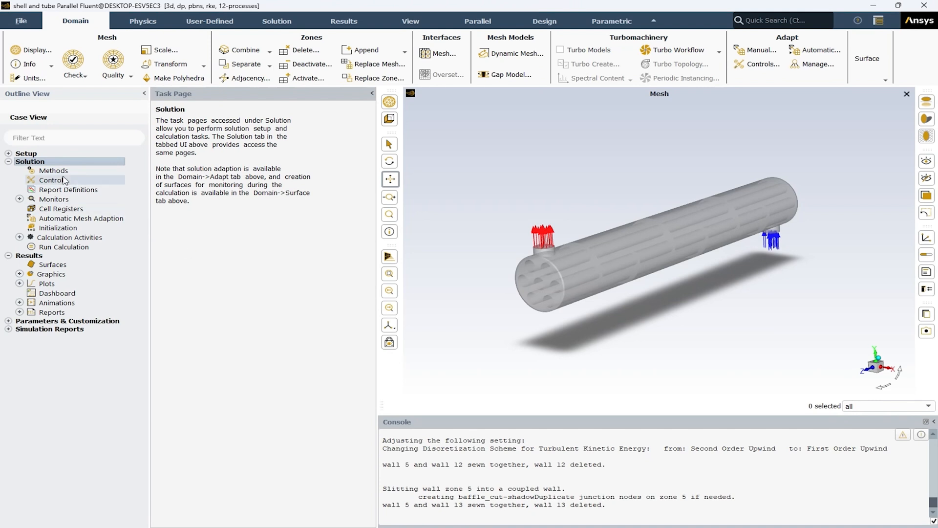
pyautogui.click(47, 172)
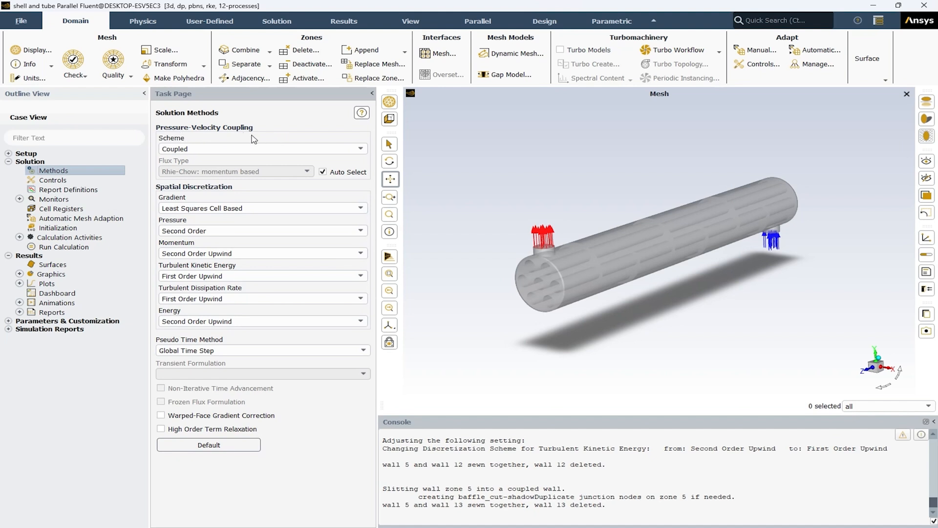
pyautogui.click(207, 152)
pyautogui.click(206, 159)
pyautogui.click(183, 231)
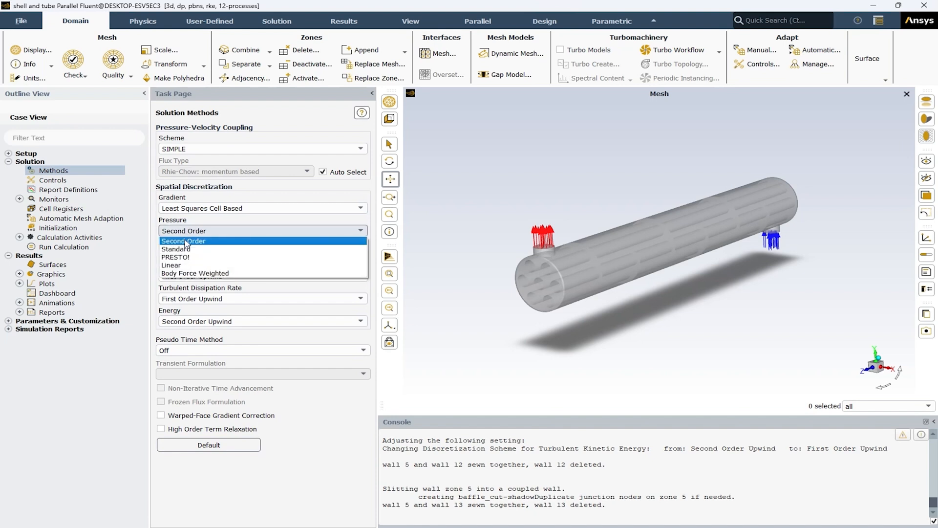
pyautogui.click(189, 250)
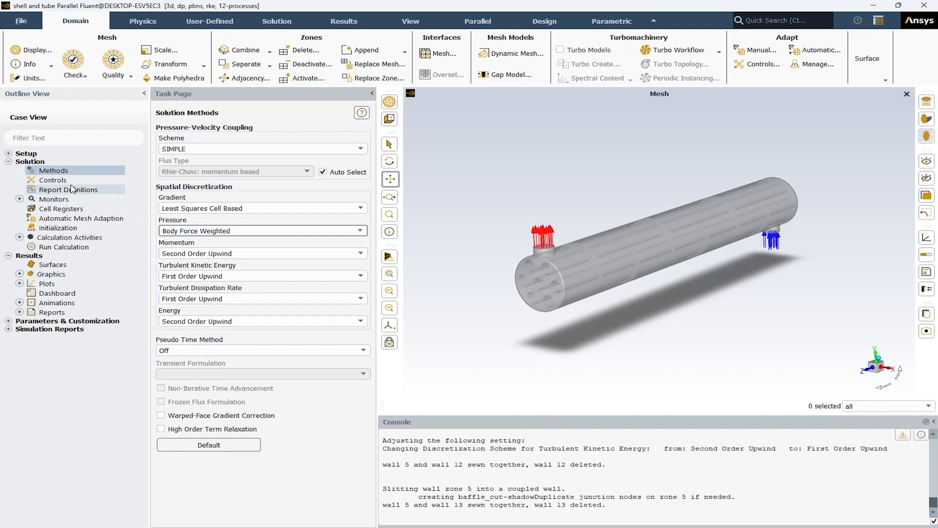
# Step: Review the under-relaxation factors and the options for a new area-weighted average surface report, cancelling the report definition
pyautogui.click(63, 181)
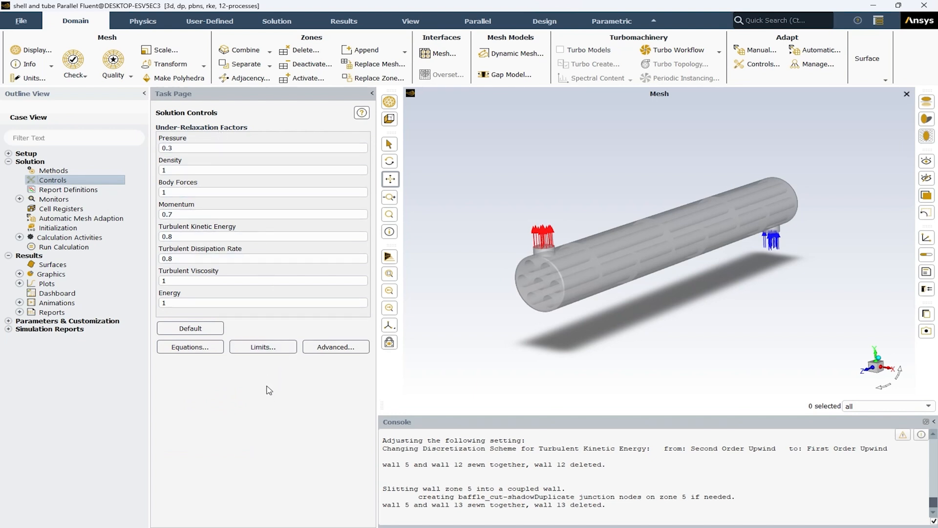
pyautogui.rightClick(61, 194)
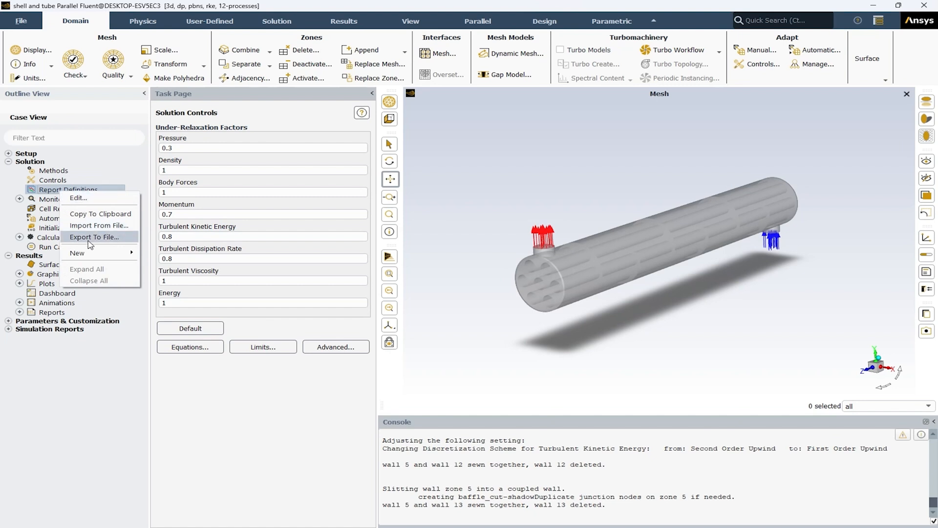
pyautogui.moveTo(111, 253)
pyautogui.moveTo(164, 258)
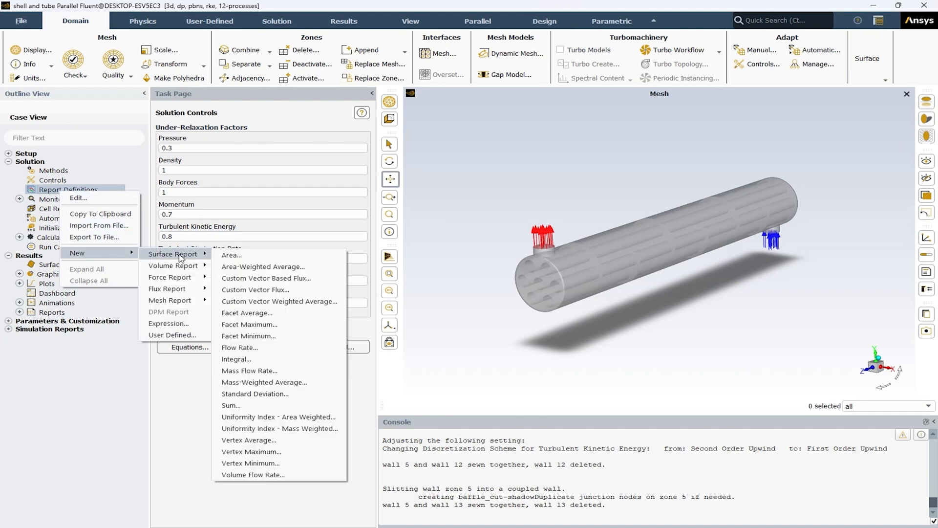
pyautogui.click(248, 267)
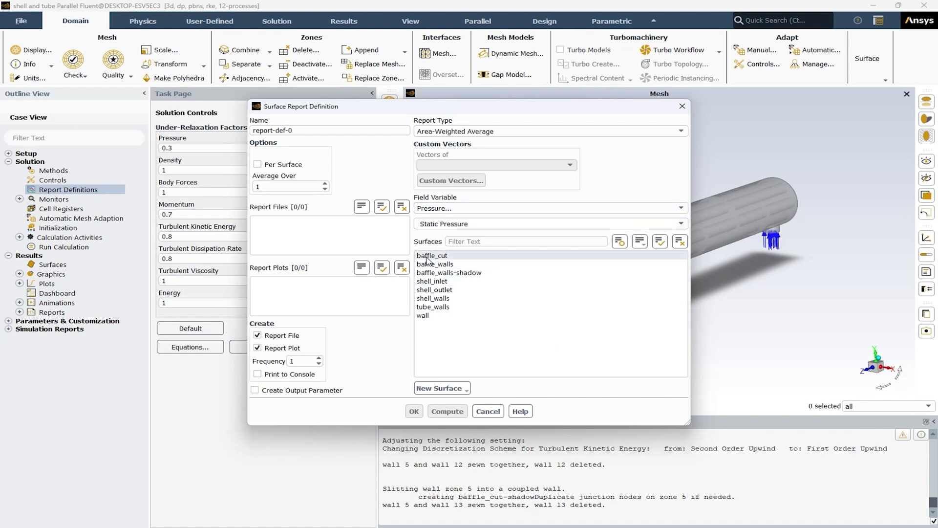
pyautogui.click(497, 412)
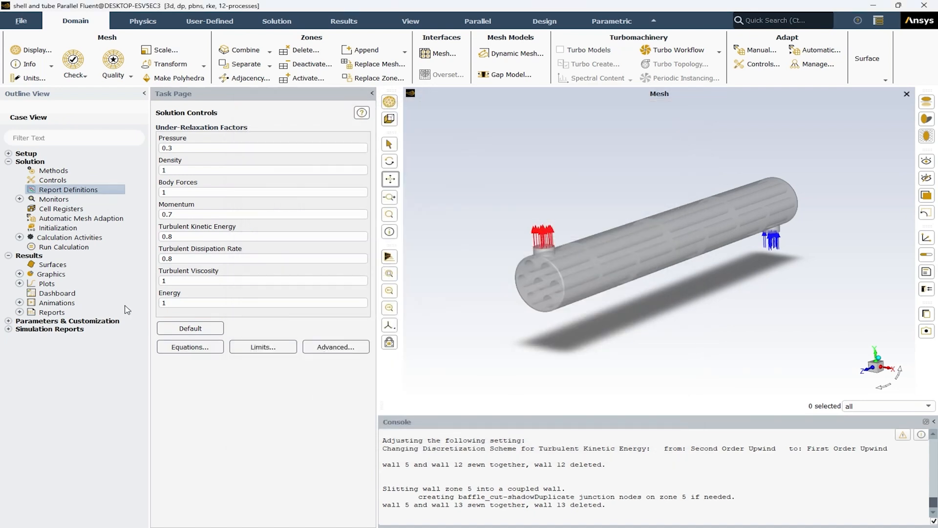
# Step: Check the convergence criteria of the residual monitors and close their settings
pyautogui.click(20, 198)
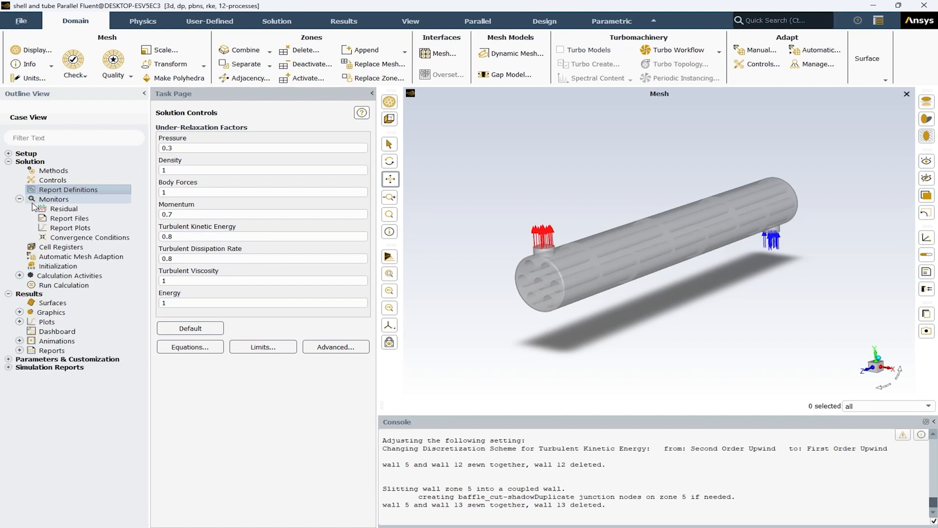
pyautogui.doubleClick(63, 210)
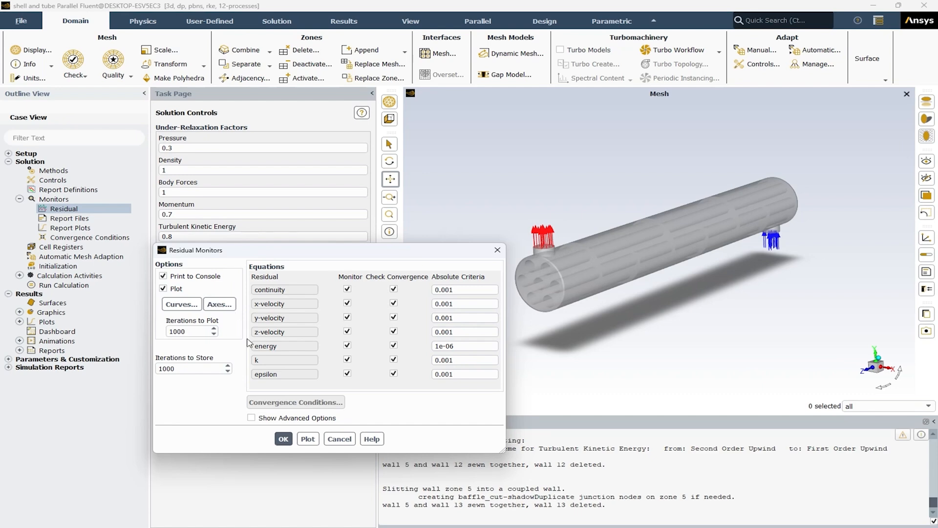
pyautogui.click(283, 439)
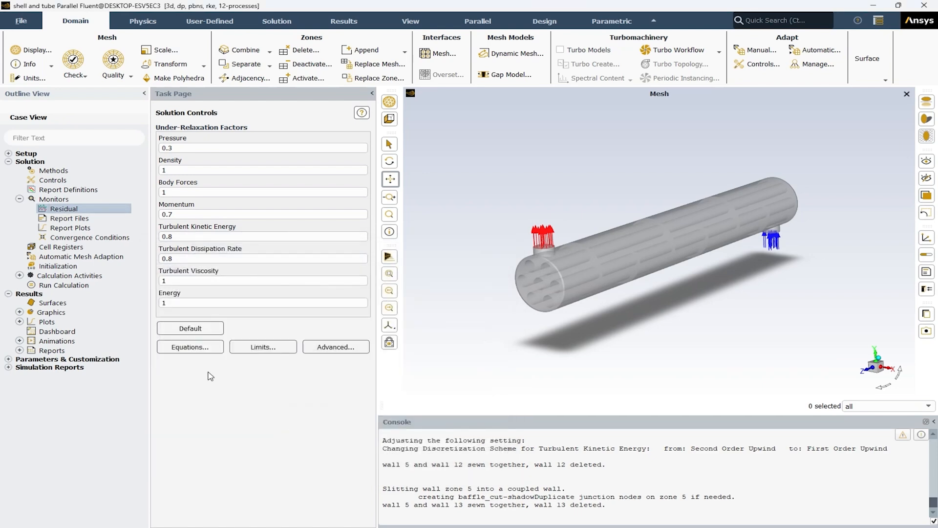
pyautogui.click(19, 199)
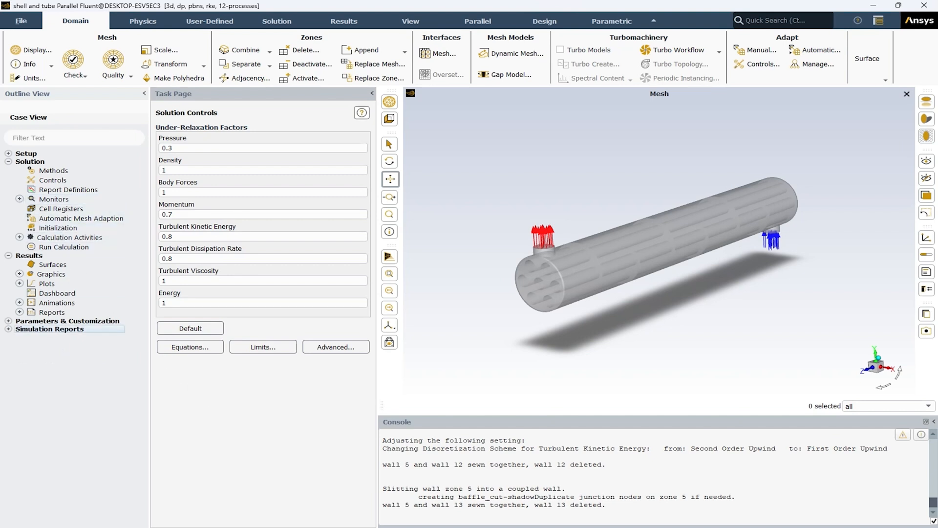
# Step: Initialize the solution with Hybrid Initialization and run the calculation for 1000 iterations
pyautogui.doubleClick(56, 228)
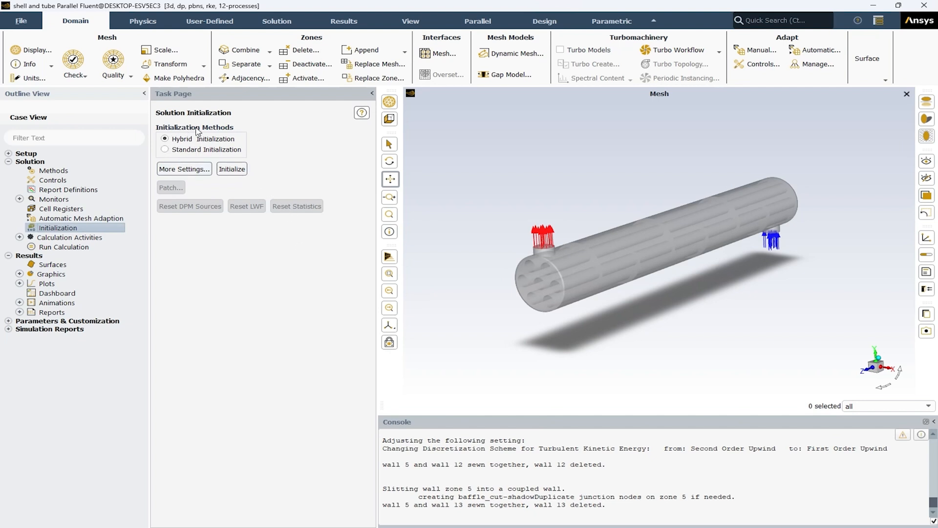
pyautogui.click(243, 169)
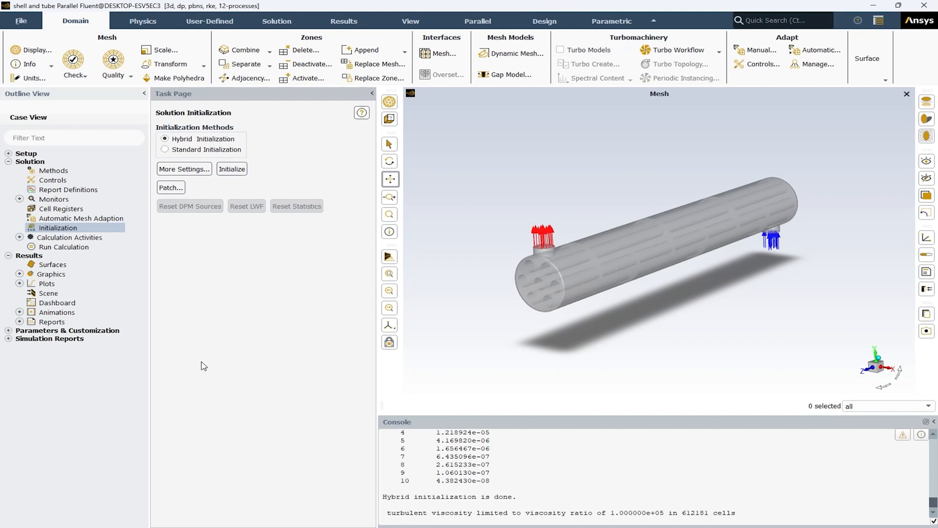
pyautogui.click(53, 248)
pyautogui.doubleClick(52, 248)
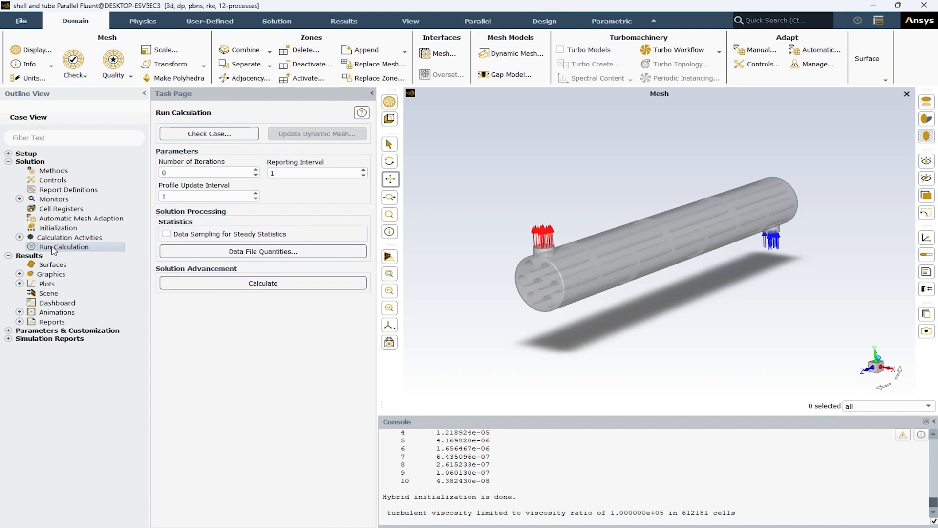
pyautogui.doubleClick(191, 172)
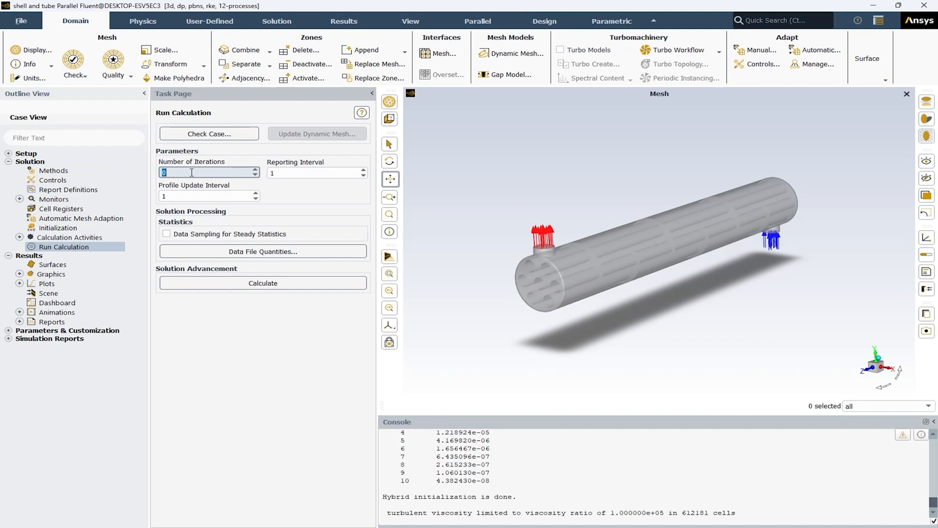
pyautogui.write('1000')
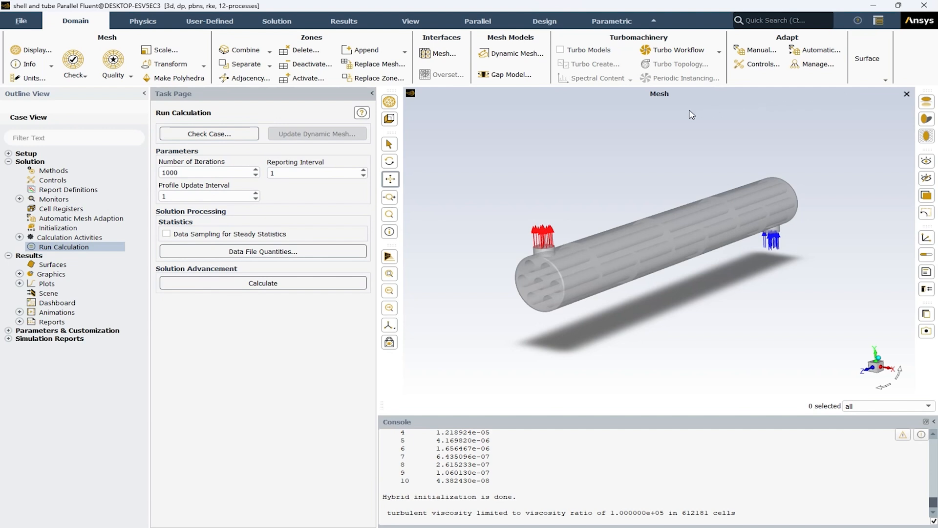
pyautogui.click(267, 286)
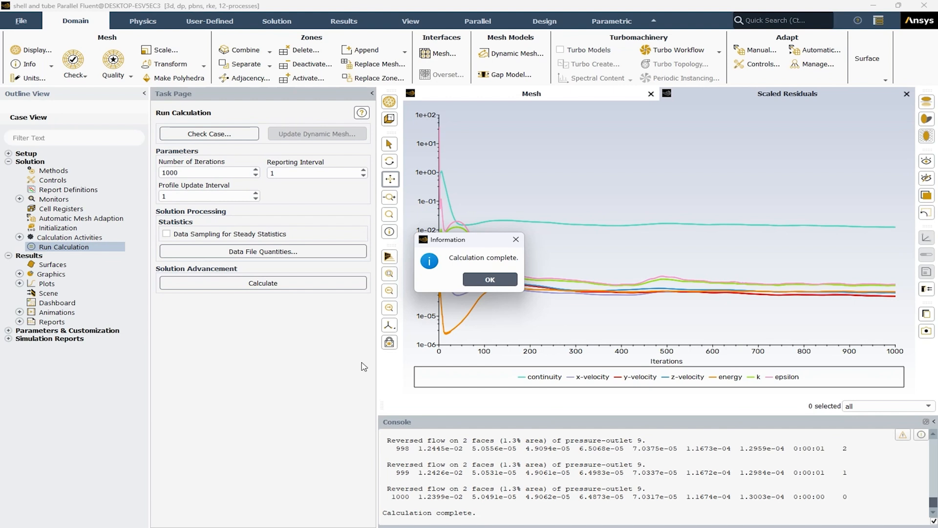
pyautogui.click(490, 280)
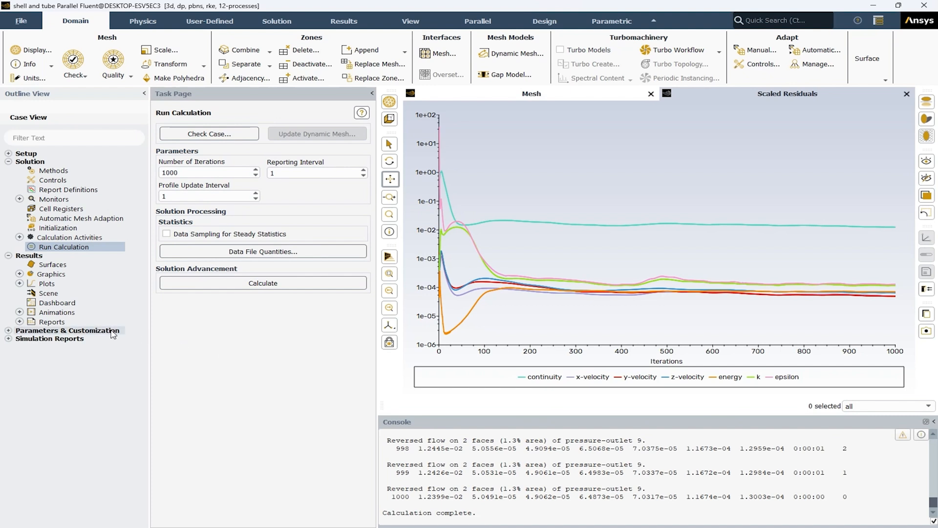
# Step: Start a new contour plot in the results graphics and review the surfaces available for it
pyautogui.click(8, 162)
pyautogui.click(20, 188)
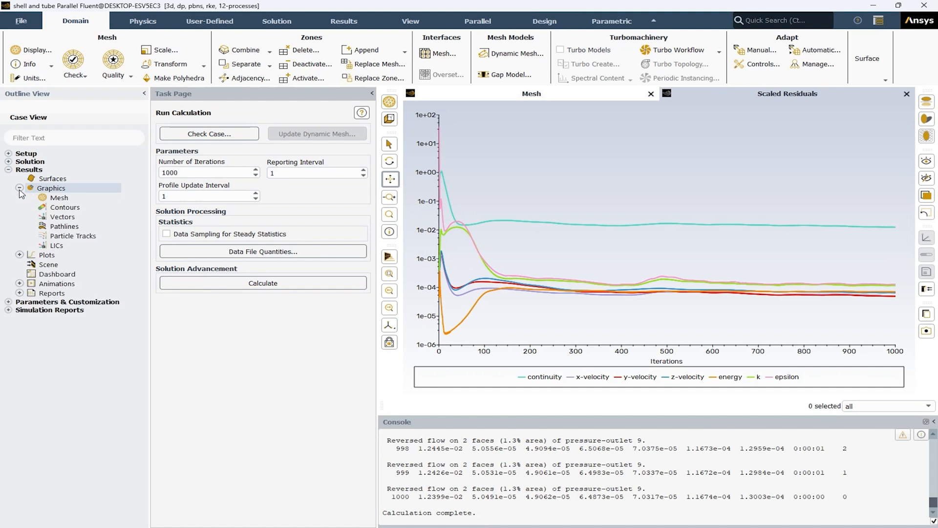
pyautogui.doubleClick(69, 209)
pyautogui.moveTo(265, 258); pyautogui.dragTo(176, 187)
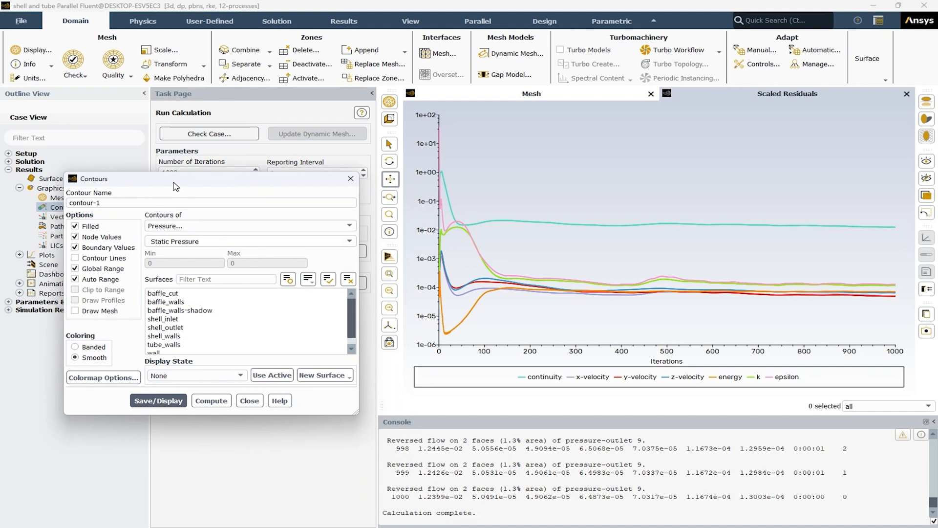
pyautogui.scroll(-1, 200, 321)
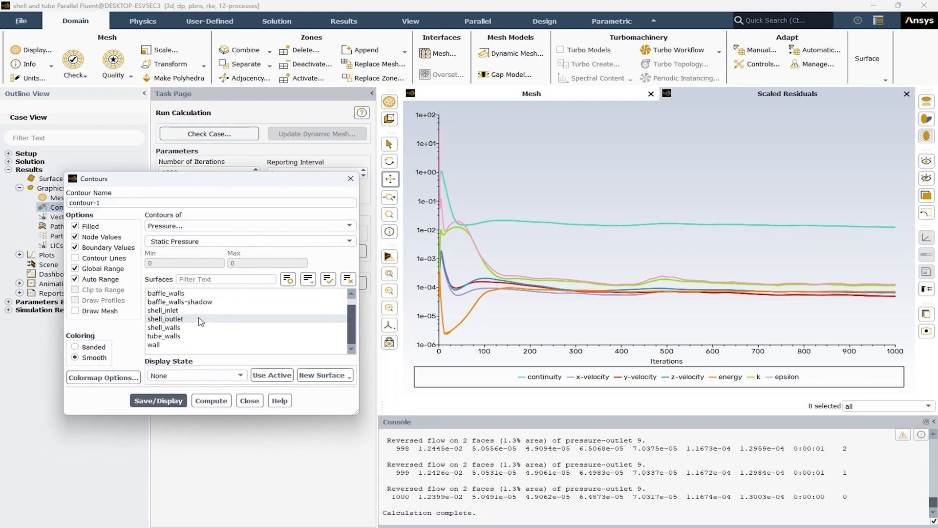
pyautogui.scroll(1, 200, 321)
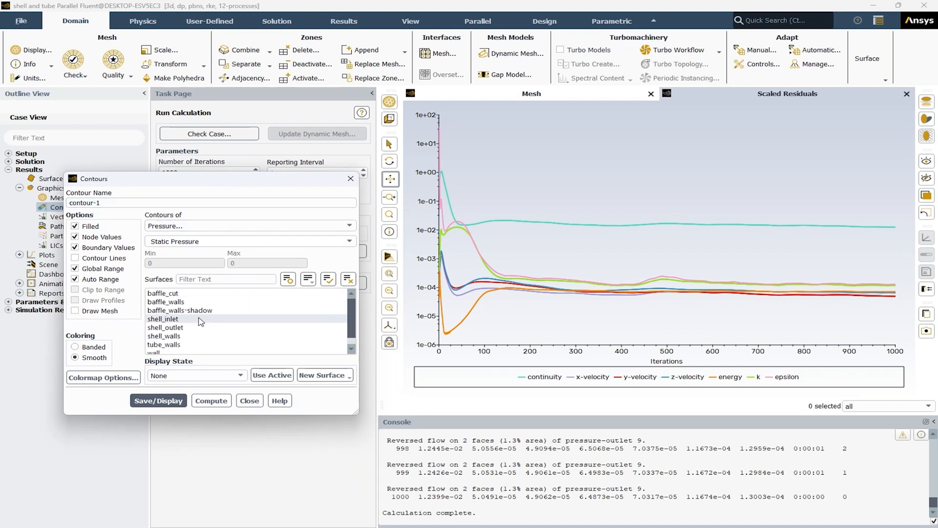
# Step: Create a plane surface named yz with the YZ Plane method at X = 0 m
pyautogui.click(332, 376)
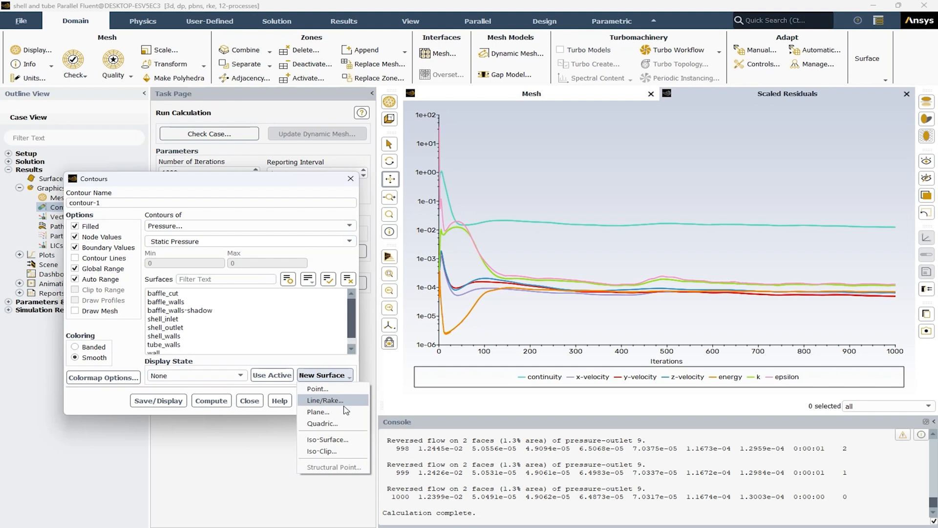
pyautogui.click(318, 412)
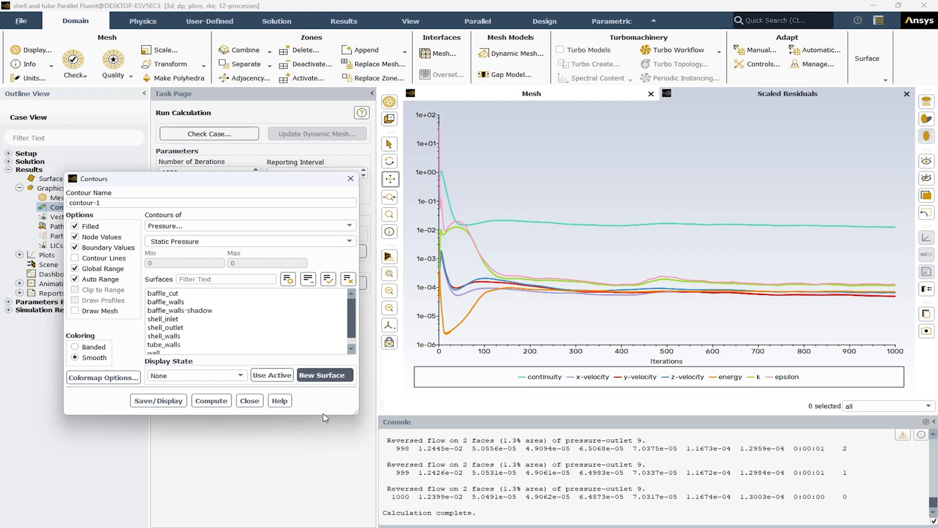
pyautogui.moveTo(222, 254); pyautogui.dragTo(313, 259)
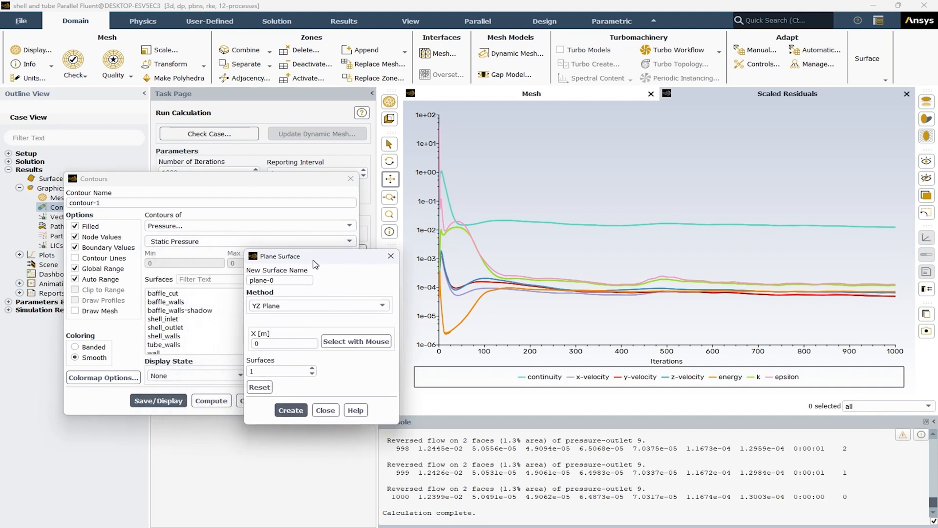
pyautogui.click(546, 92)
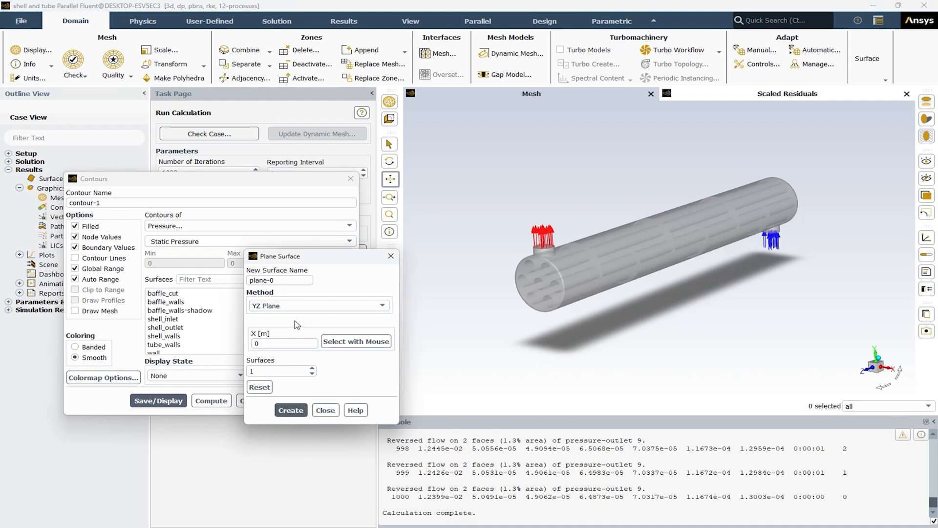
pyautogui.tripleClick(286, 281)
pyautogui.write('yz')
pyautogui.click(291, 412)
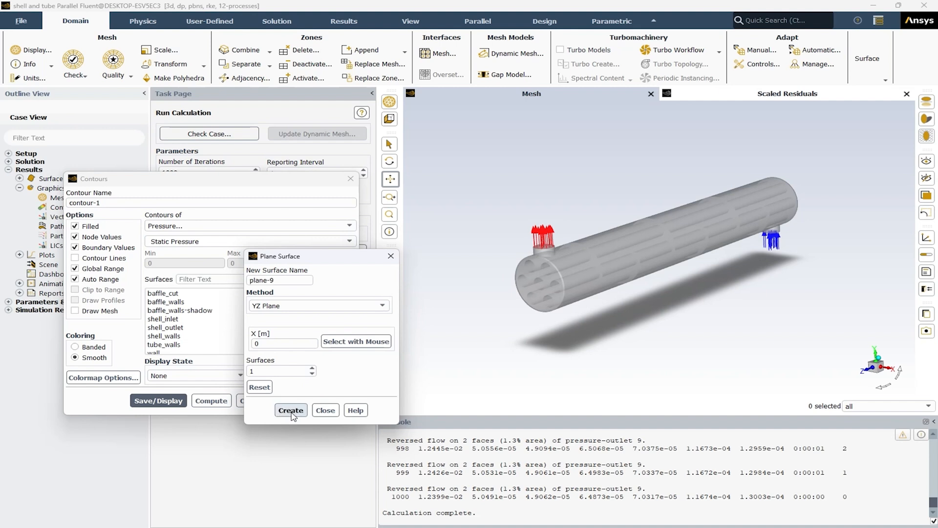
pyautogui.click(320, 411)
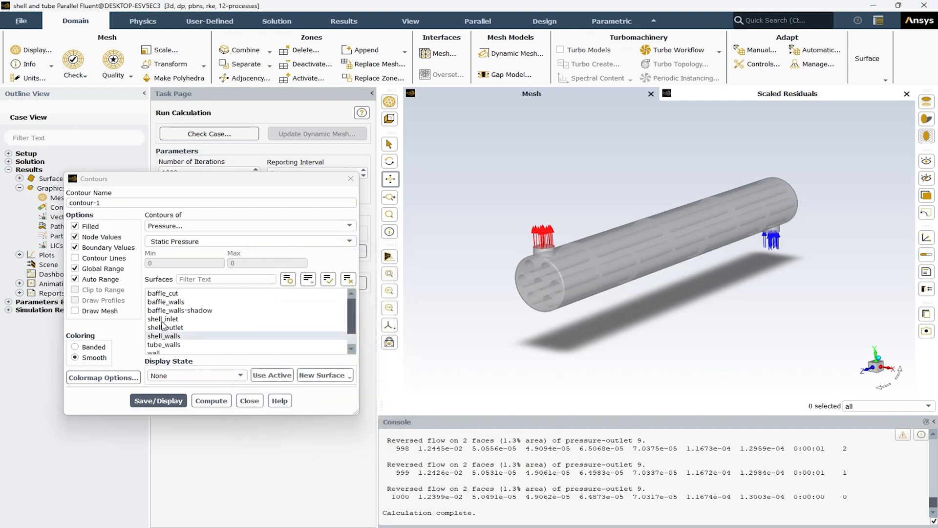
# Step: Display filled static pressure contours on the yz plane
pyautogui.scroll(-1, 185, 330)
pyautogui.click(166, 344)
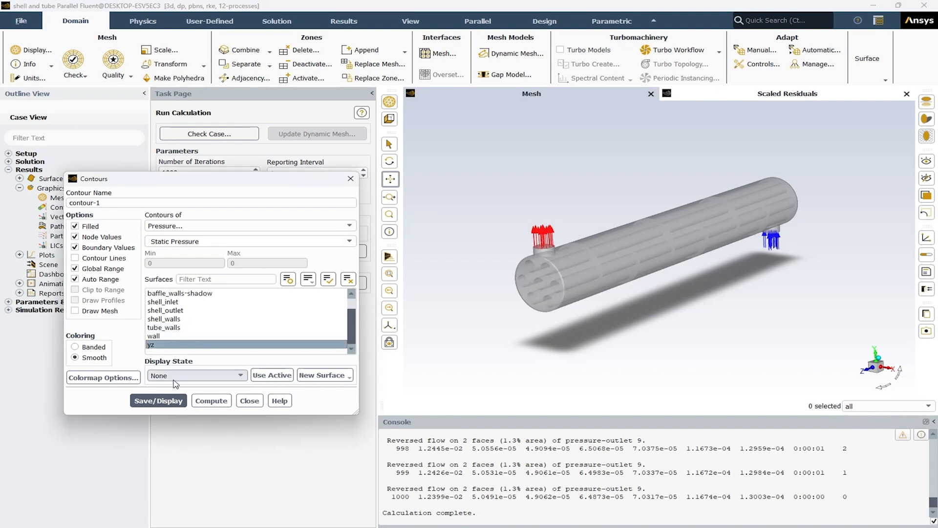
pyautogui.click(167, 400)
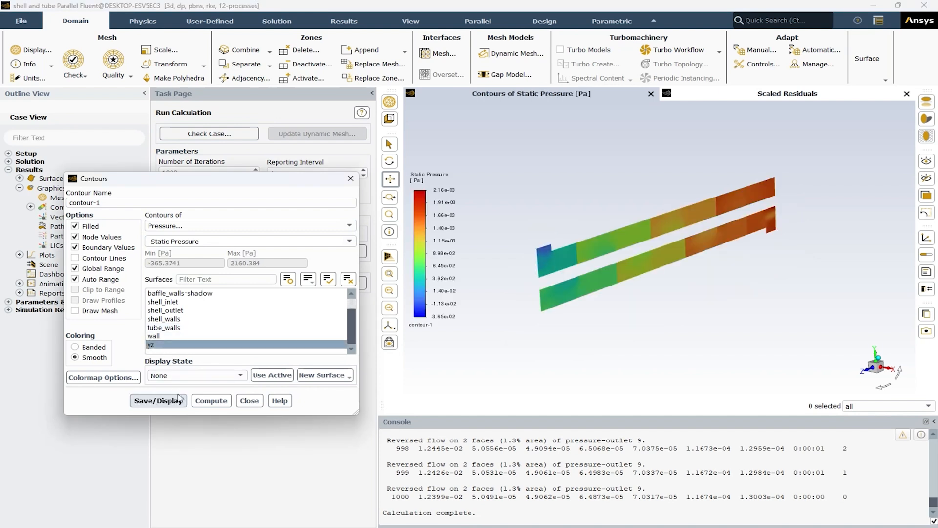
pyautogui.moveTo(649, 296); pyautogui.dragTo(603, 289)
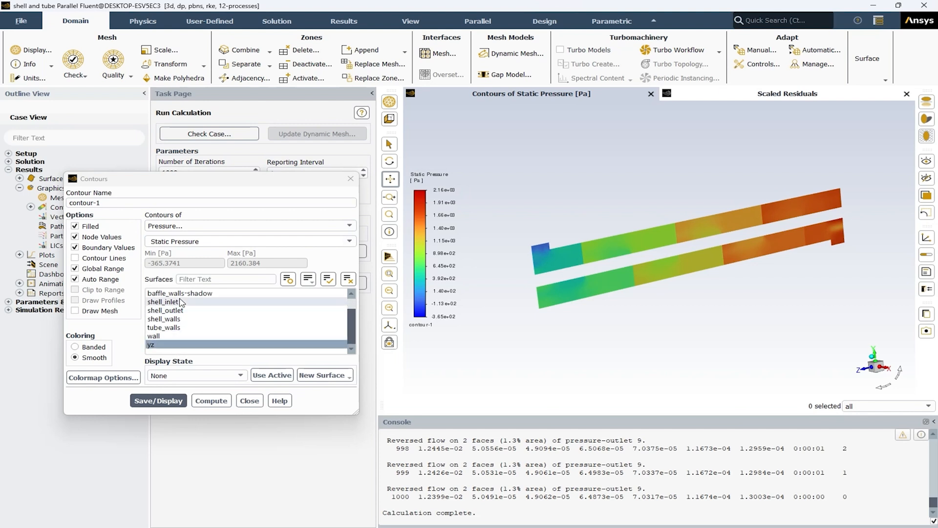
# Step: Switch the contour plot to velocity magnitude on the yz plane, display it and close the contour settings
pyautogui.click(192, 228)
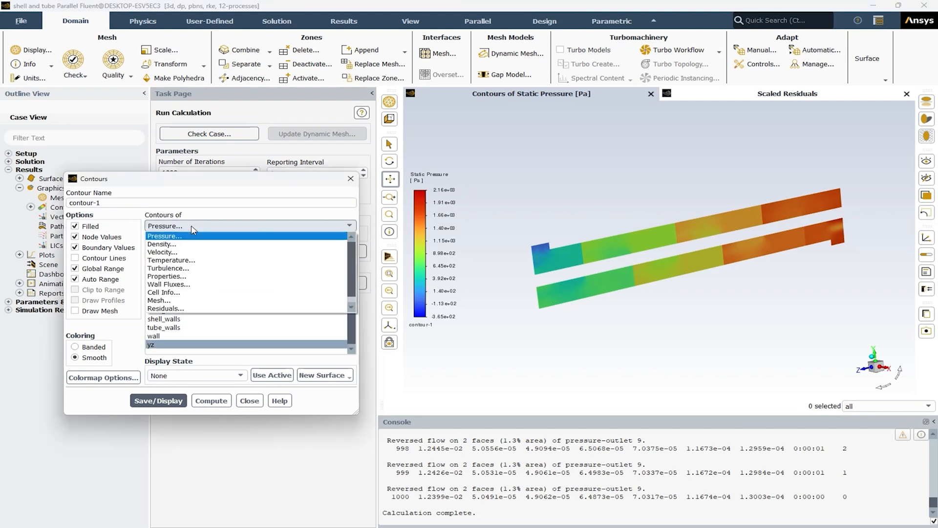
pyautogui.click(180, 252)
pyautogui.click(168, 403)
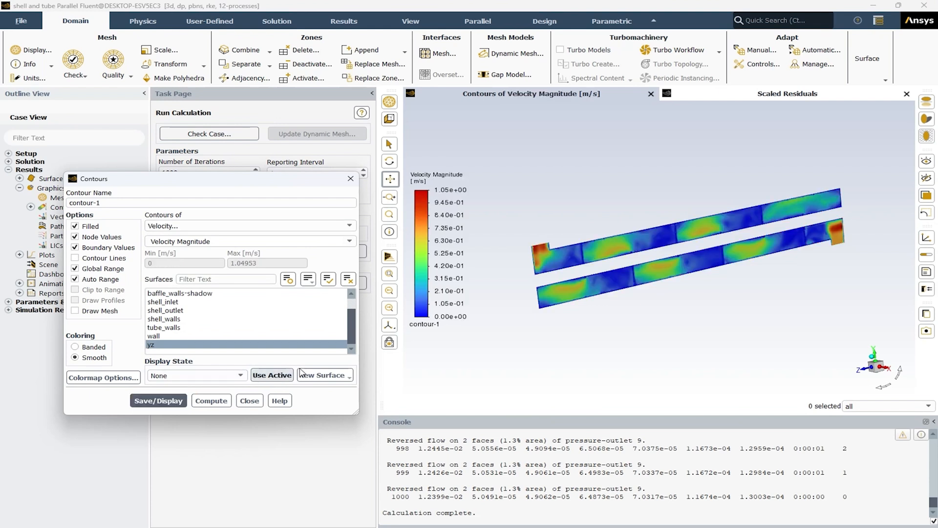
pyautogui.moveTo(760, 279); pyautogui.dragTo(766, 281)
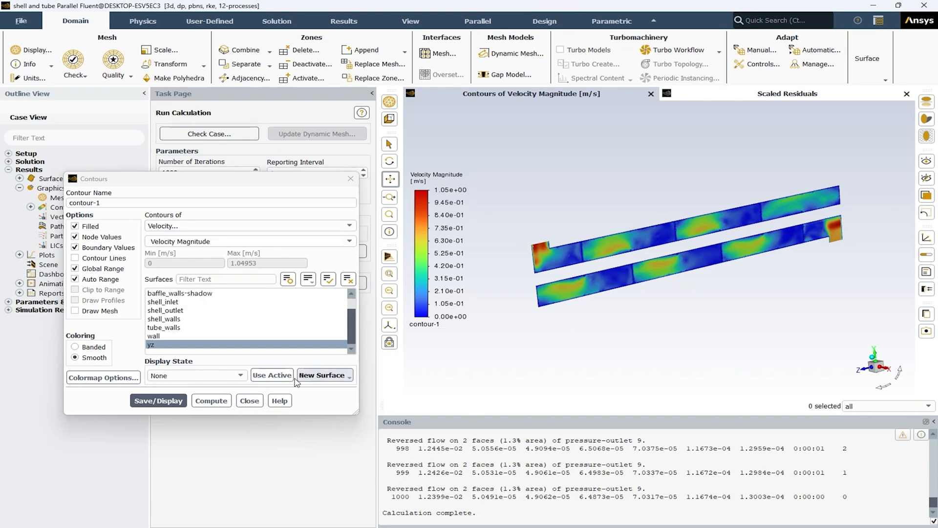
pyautogui.click(255, 402)
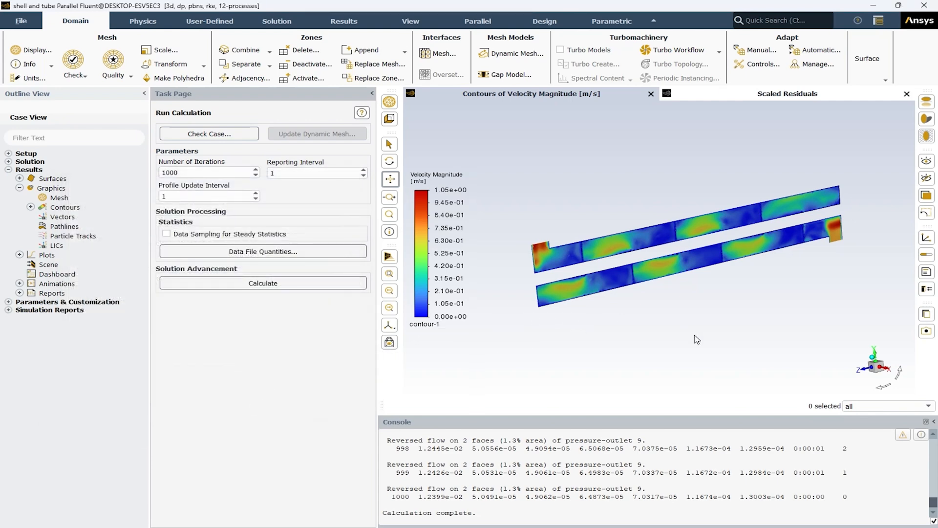
pyautogui.moveTo(628, 218); pyautogui.dragTo(648, 210)
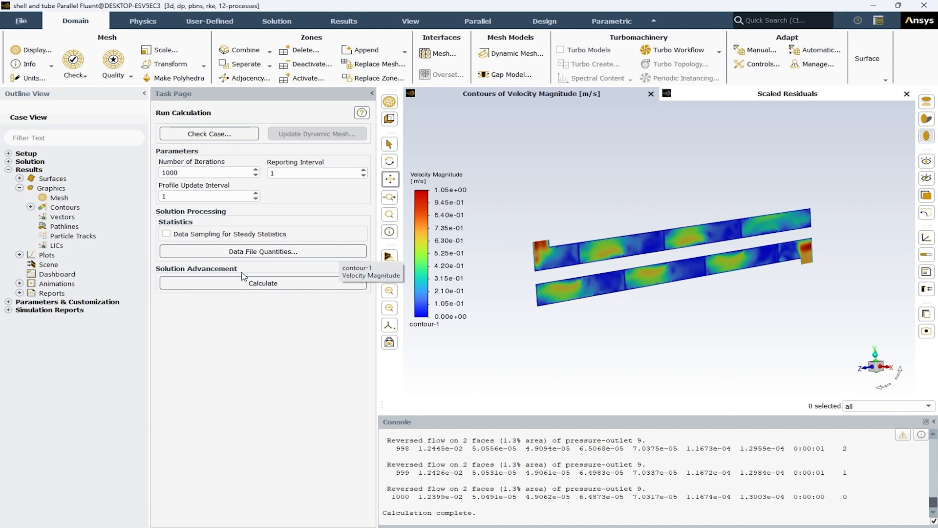
# Step: Save and display a mesh object showing faces of all boundary surfaces, including baffle_cut but not the yz plane
pyautogui.doubleClick(58, 198)
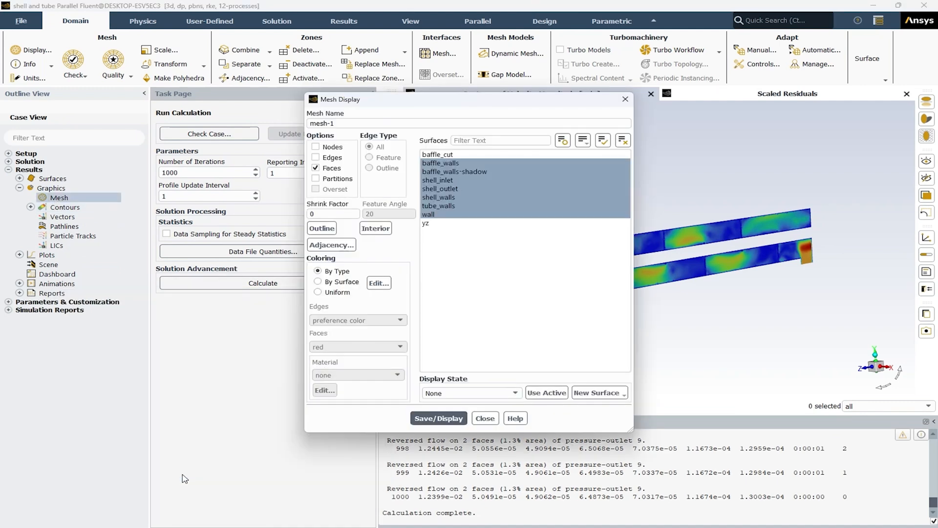
pyautogui.moveTo(459, 102); pyautogui.dragTo(234, 165)
pyautogui.click(232, 252)
pyautogui.click(232, 252)
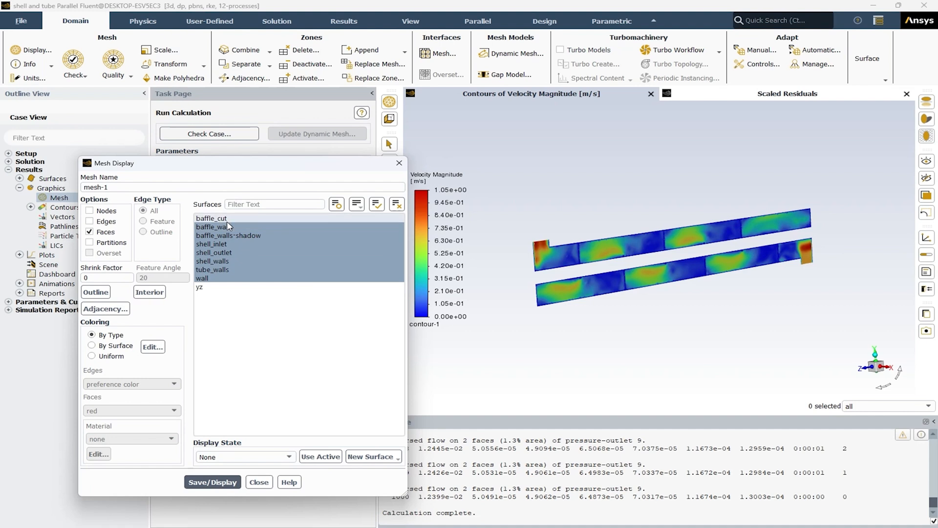
pyautogui.click(227, 219)
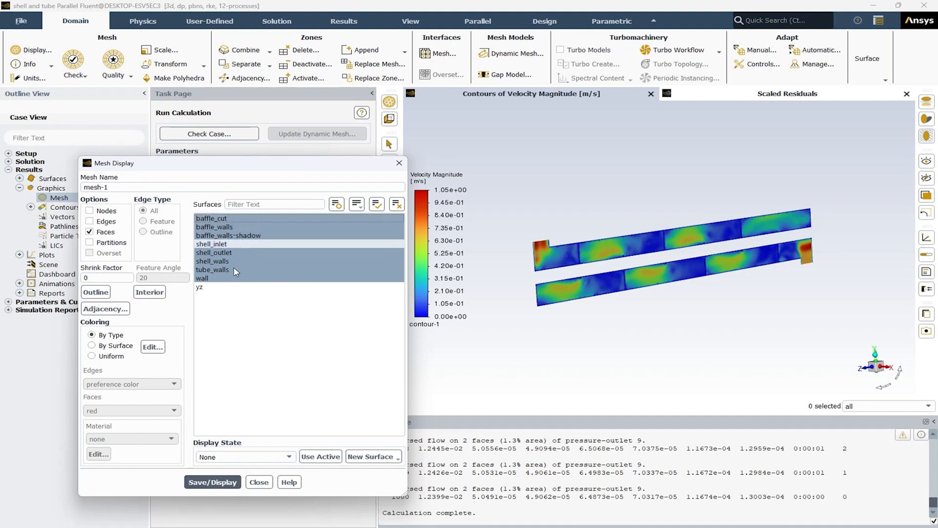
pyautogui.click(219, 481)
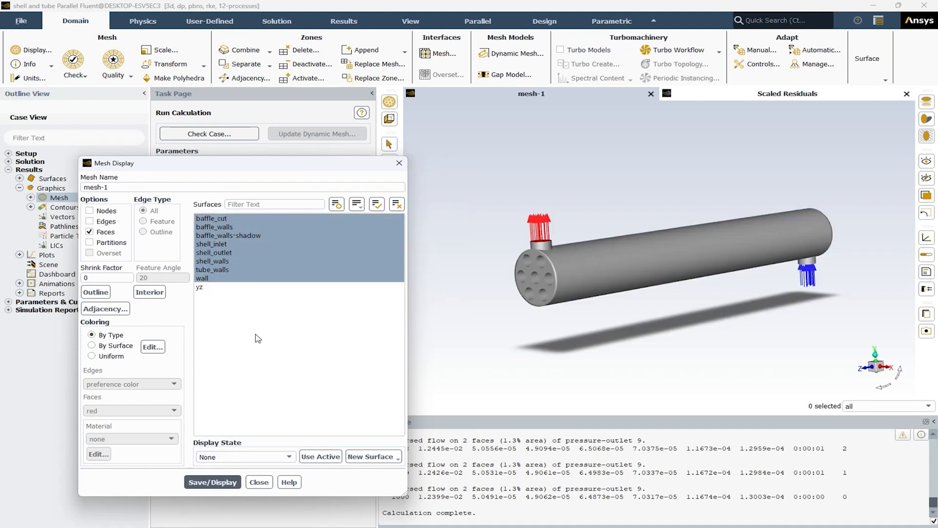
pyautogui.click(259, 482)
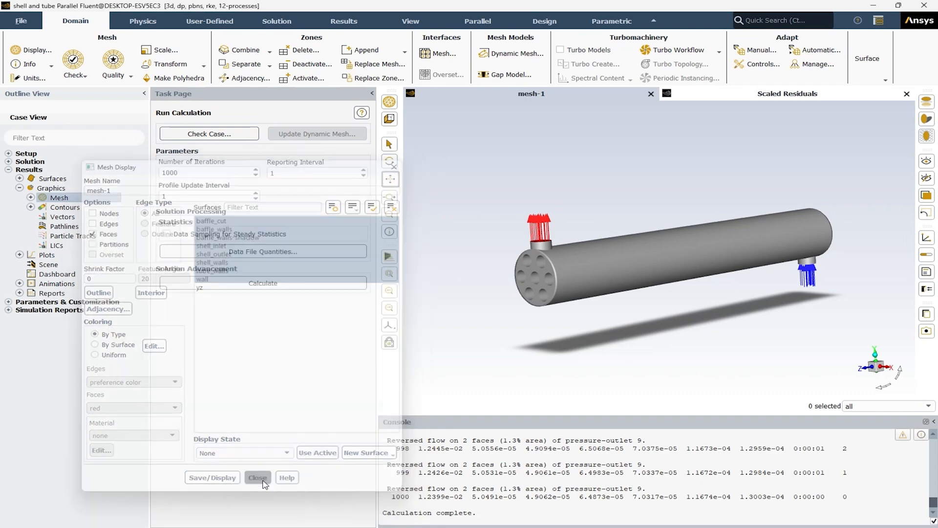
# Step: Create a scene combining contour-1 and mesh-1, then save and display it
pyautogui.doubleClick(48, 265)
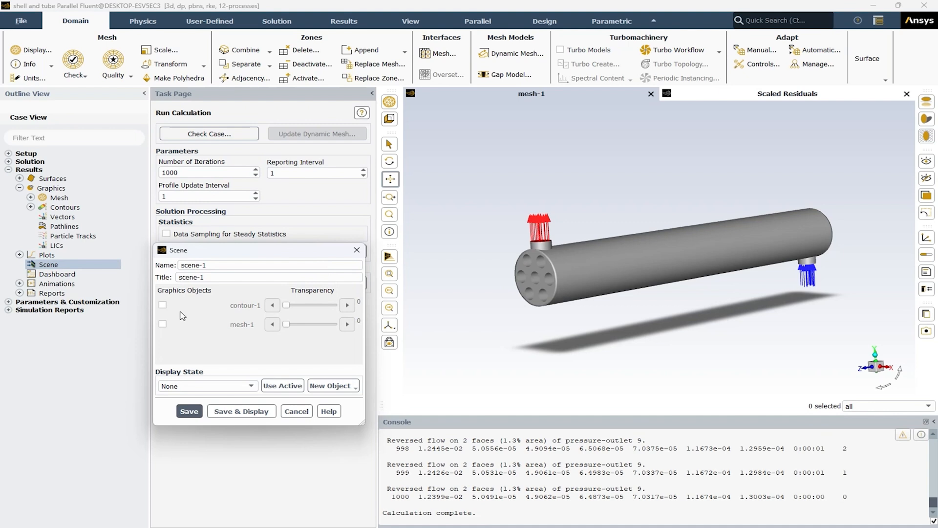
pyautogui.click(163, 305)
pyautogui.click(163, 325)
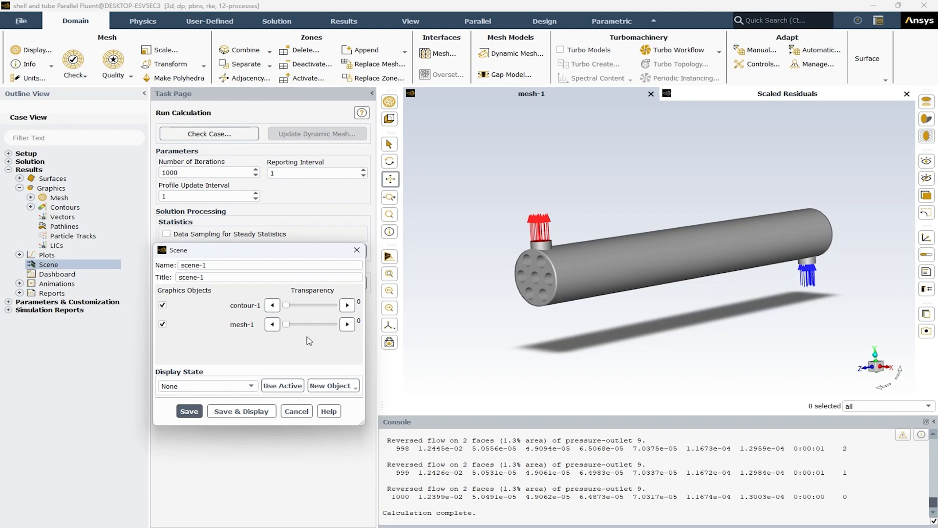
pyautogui.click(255, 409)
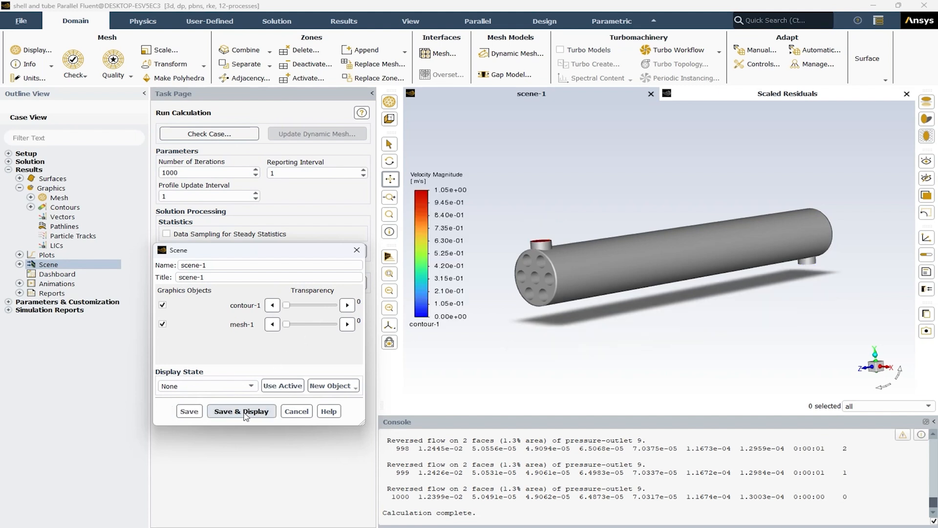
pyautogui.moveTo(688, 219); pyautogui.dragTo(610, 259)
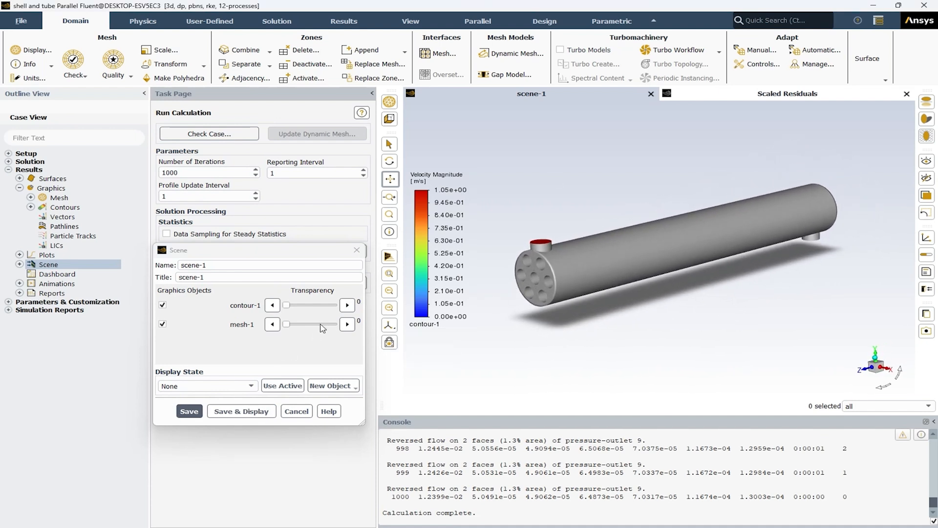
# Step: Set the transparency of mesh-1 in the scene to 70, then save and redisplay the scene
pyautogui.click(318, 324)
pyautogui.click(323, 324)
pyautogui.click(248, 411)
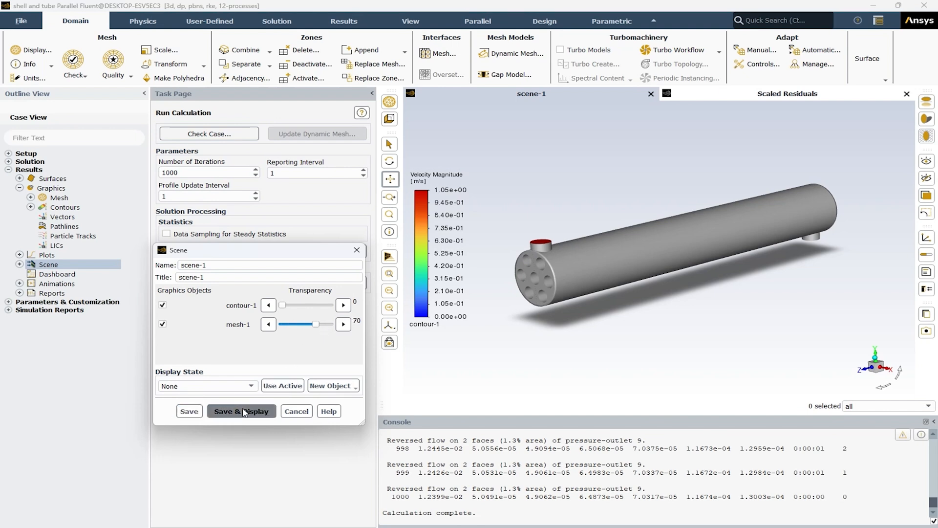
# Step: Close the scene settings and create a ZX plane surface named zx at Y = 0
pyautogui.moveTo(563, 338)
pyautogui.mouseDown()
pyautogui.moveTo(554, 320)
pyautogui.moveTo(577, 345)
pyautogui.mouseUp()
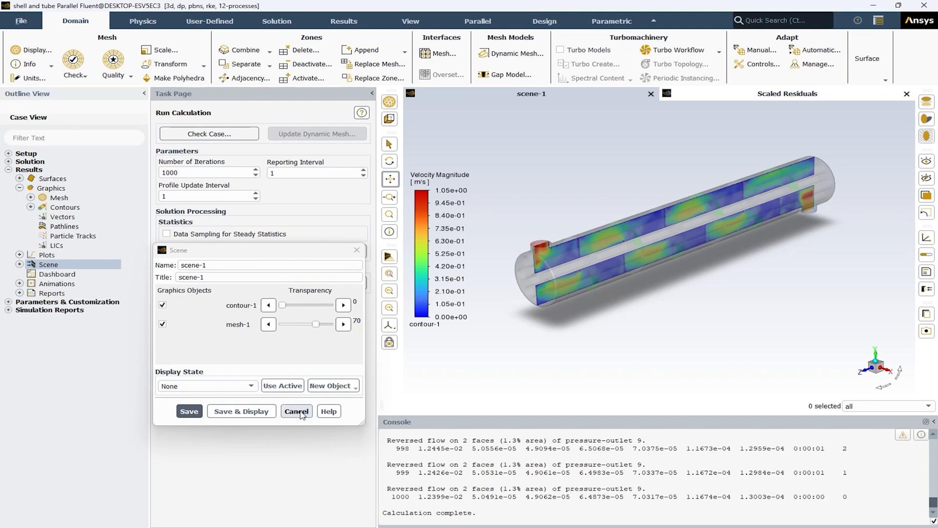
pyautogui.click(297, 412)
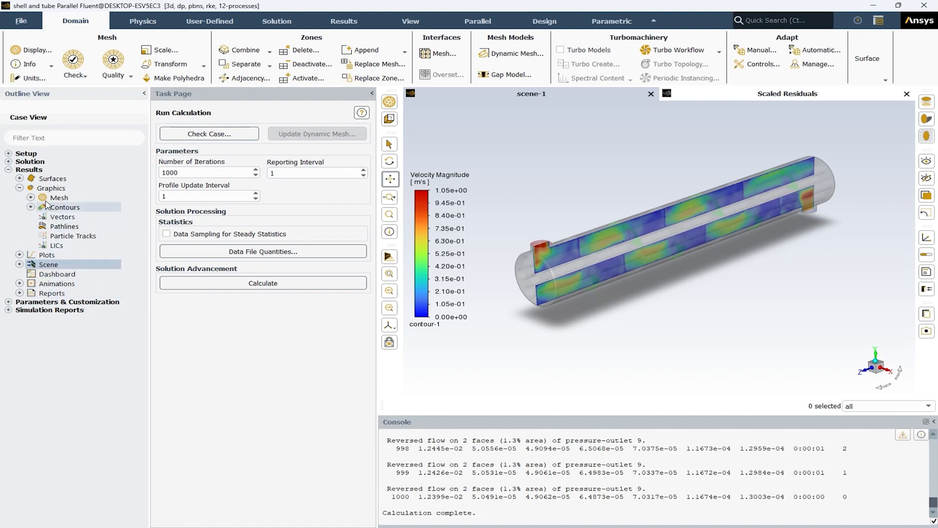
pyautogui.click(20, 178)
pyautogui.rightClick(44, 180)
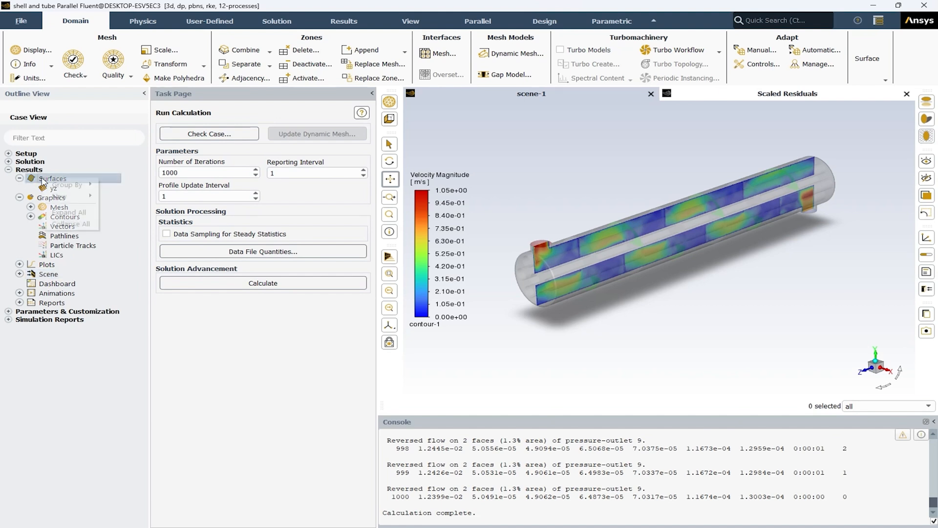
pyautogui.moveTo(70, 197)
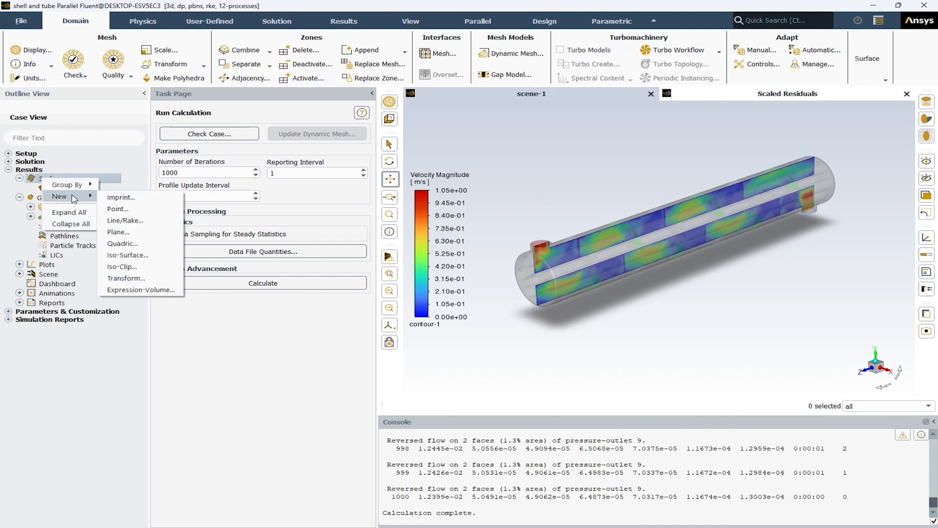
pyautogui.click(118, 232)
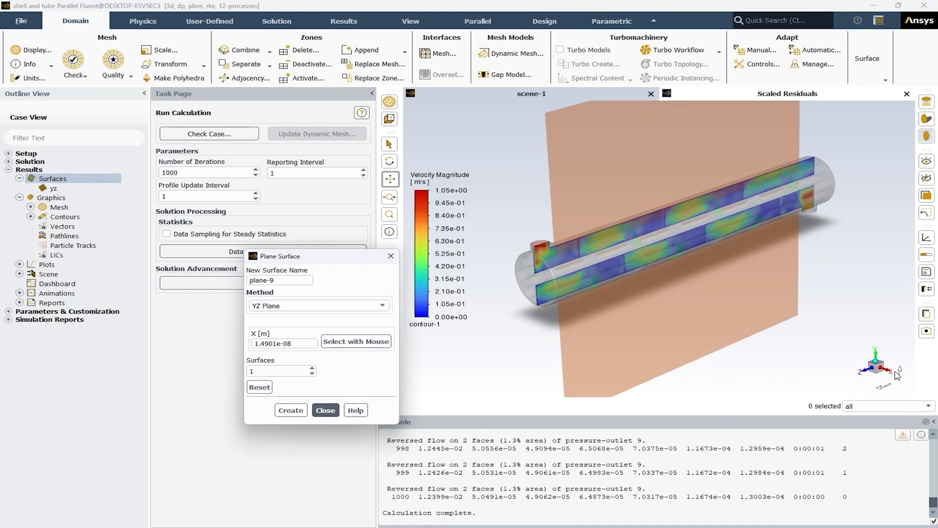
pyautogui.click(336, 306)
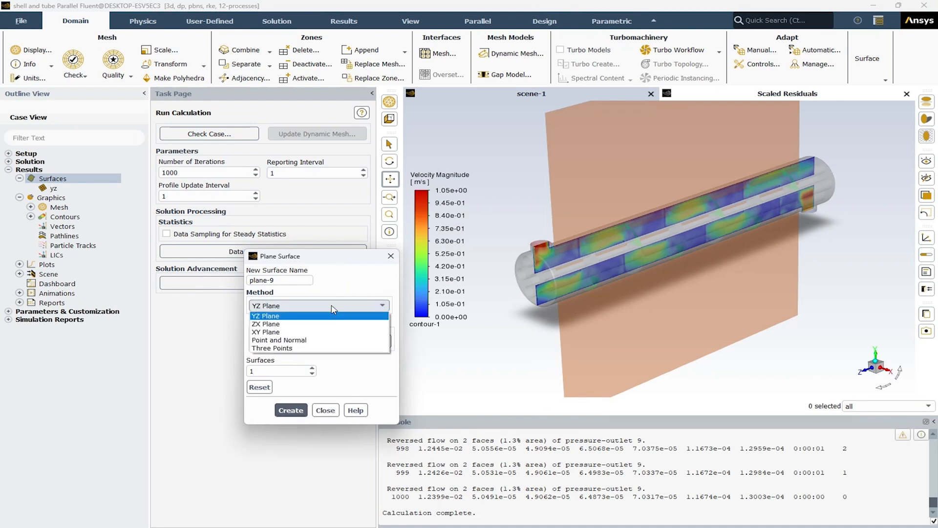
pyautogui.click(307, 325)
pyautogui.moveTo(289, 280); pyautogui.dragTo(239, 286)
pyautogui.write('zx')
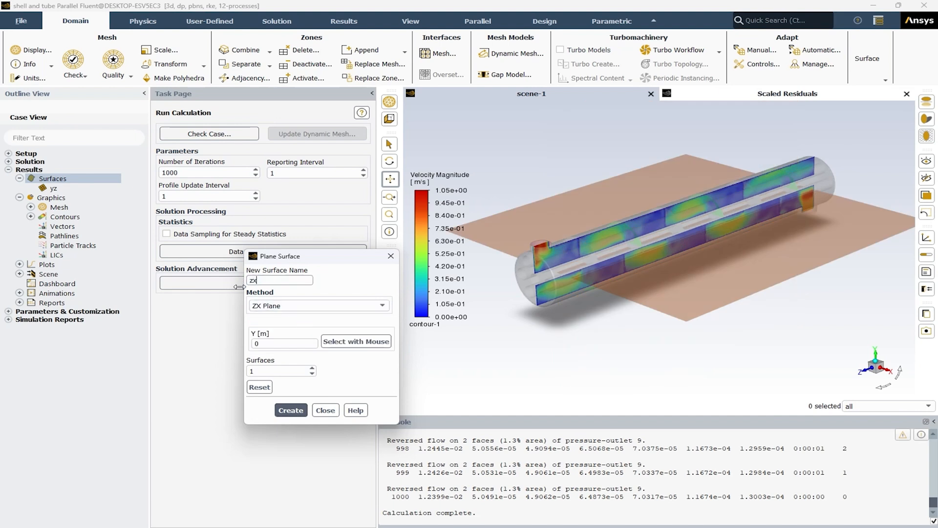
pyautogui.click(291, 410)
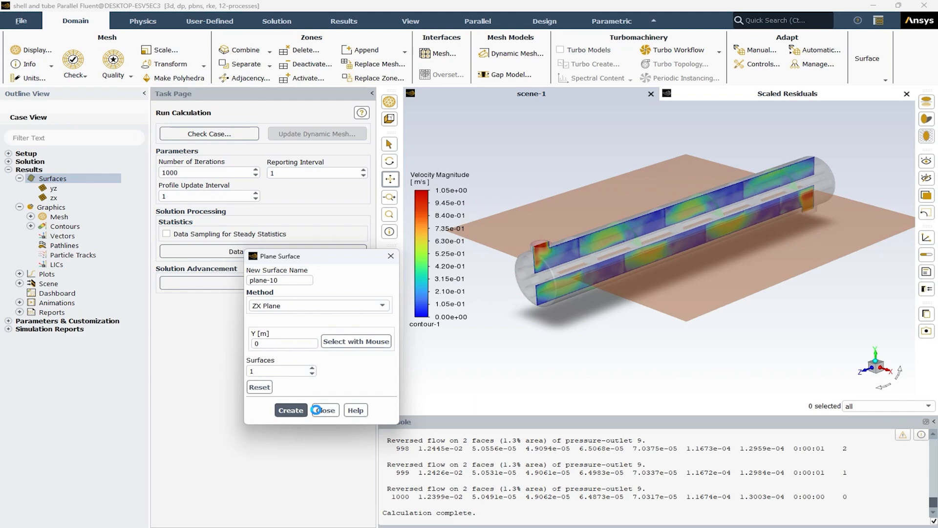
pyautogui.click(325, 410)
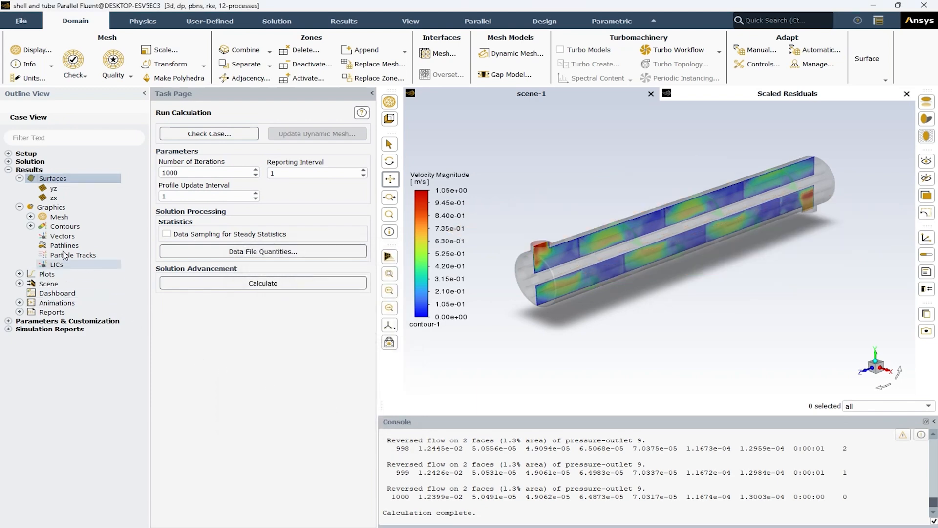
# Step: Create a new contour plot of velocity magnitude on the zx plane, then save, display and inspect it
pyautogui.doubleClick(57, 227)
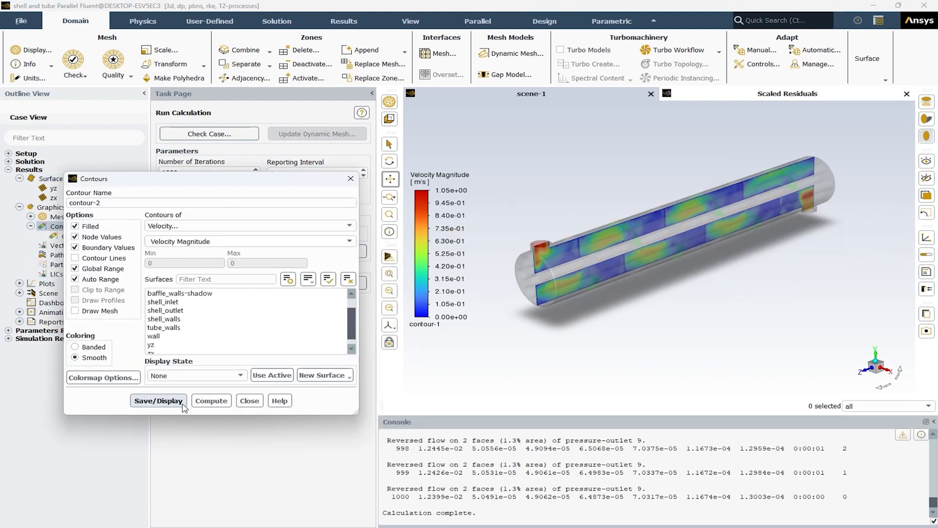
pyautogui.click(176, 348)
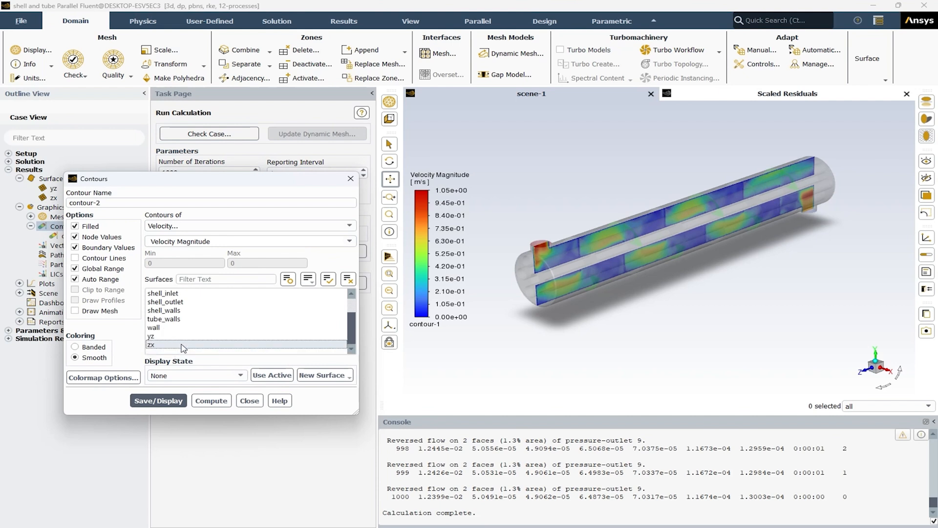
pyautogui.click(171, 403)
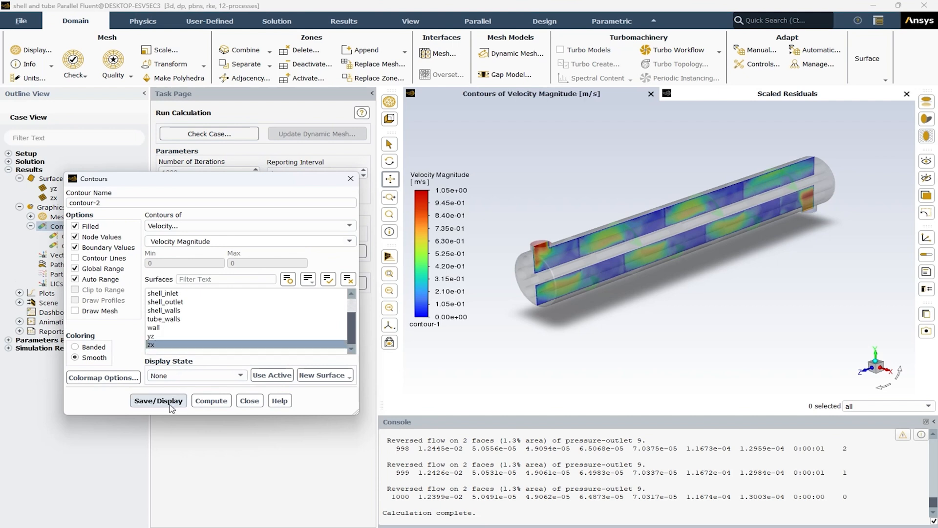
pyautogui.moveTo(707, 289); pyautogui.dragTo(707, 301)
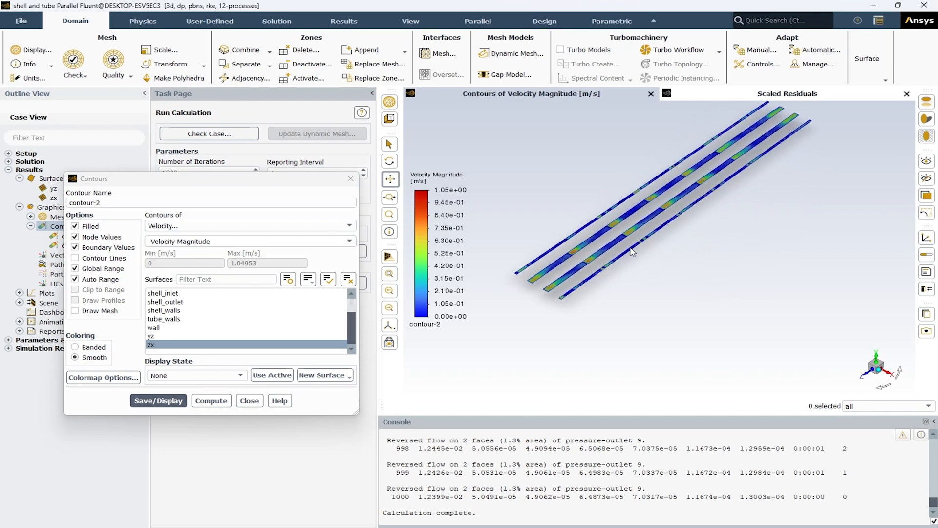
pyautogui.scroll(5, 568, 253)
pyautogui.scroll(-10, 567, 253)
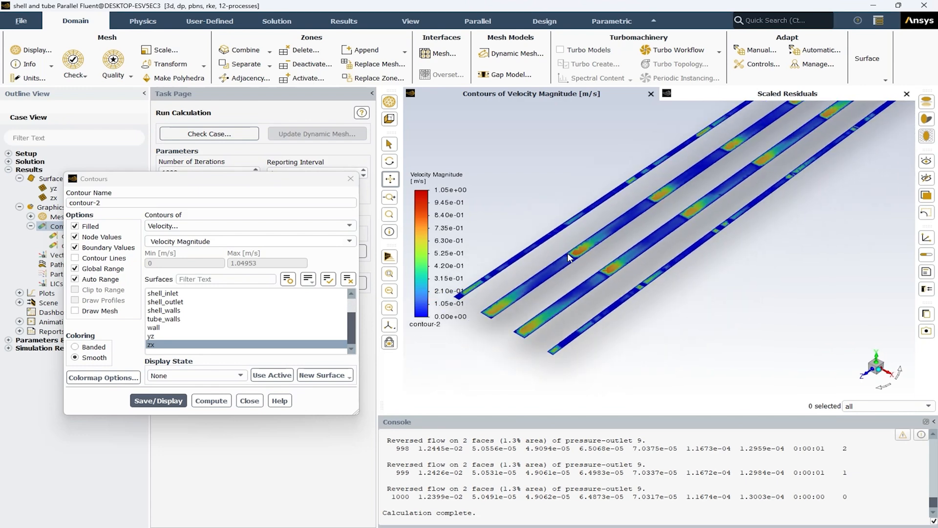
pyautogui.scroll(-1, 564, 328)
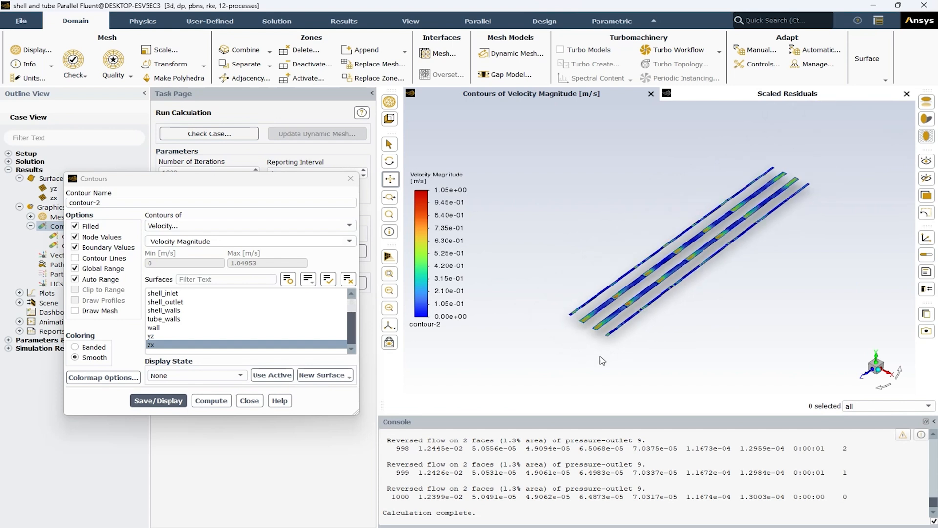
pyautogui.moveTo(596, 350); pyautogui.dragTo(585, 331, button='middle')
pyautogui.moveTo(635, 354); pyautogui.dragTo(601, 334, button='middle')
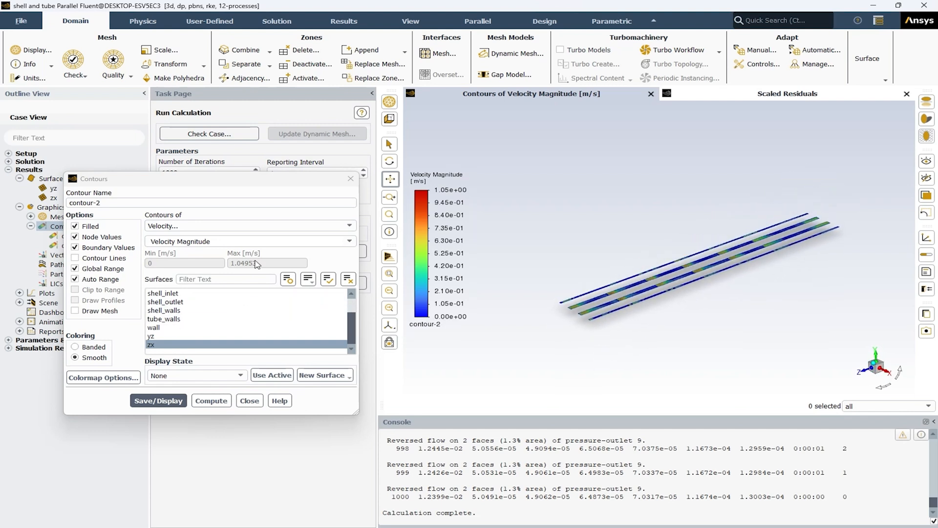
# Step: Switch contour-2 to static pressure on the zx plane, then save and display it
pyautogui.click(249, 226)
pyautogui.click(229, 238)
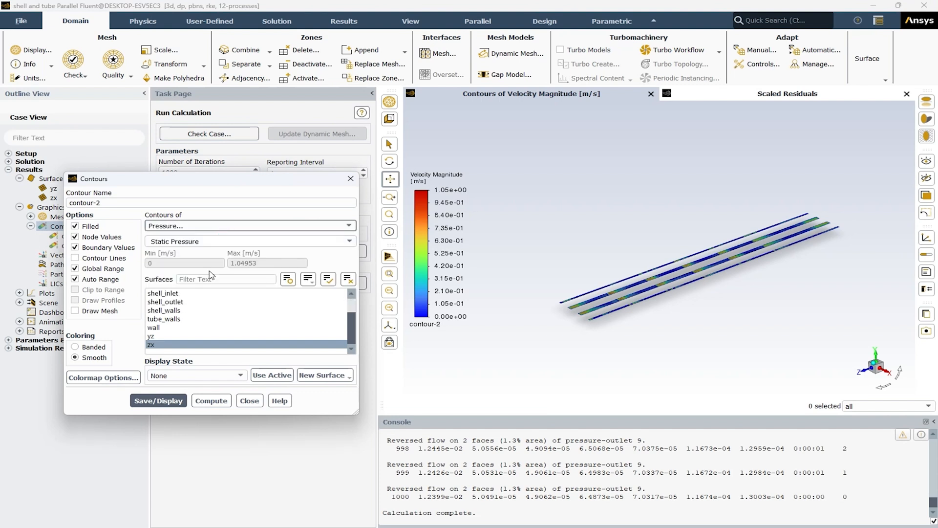
pyautogui.click(156, 400)
pyautogui.moveTo(677, 267); pyautogui.dragTo(689, 283)
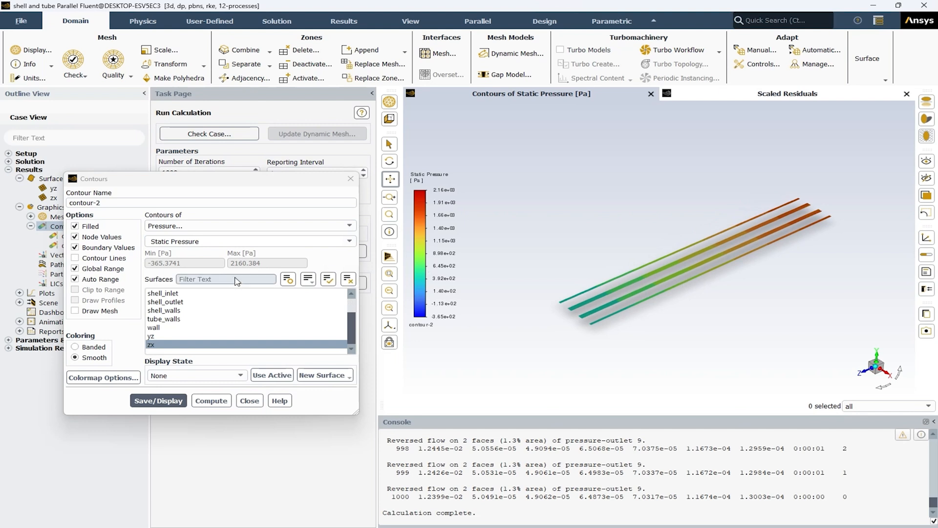
# Step: Switch contour-2 to static temperature on the zx plane, then save and display it
pyautogui.click(218, 228)
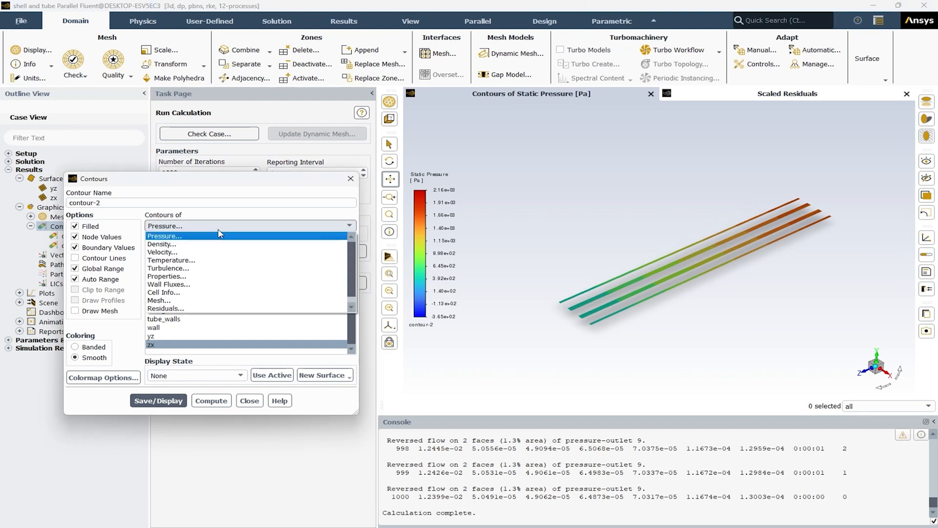
pyautogui.click(214, 260)
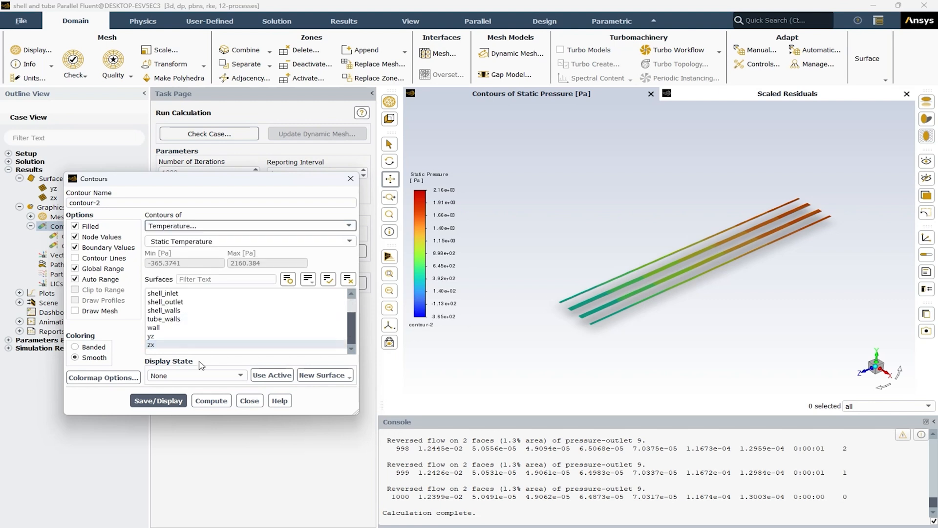
pyautogui.click(175, 399)
pyautogui.moveTo(686, 301); pyautogui.dragTo(650, 303, button='middle')
# Step: Add the yz plane to the surfaces of contour-2, redisplay the temperature contours and close the contour settings
pyautogui.click(189, 337)
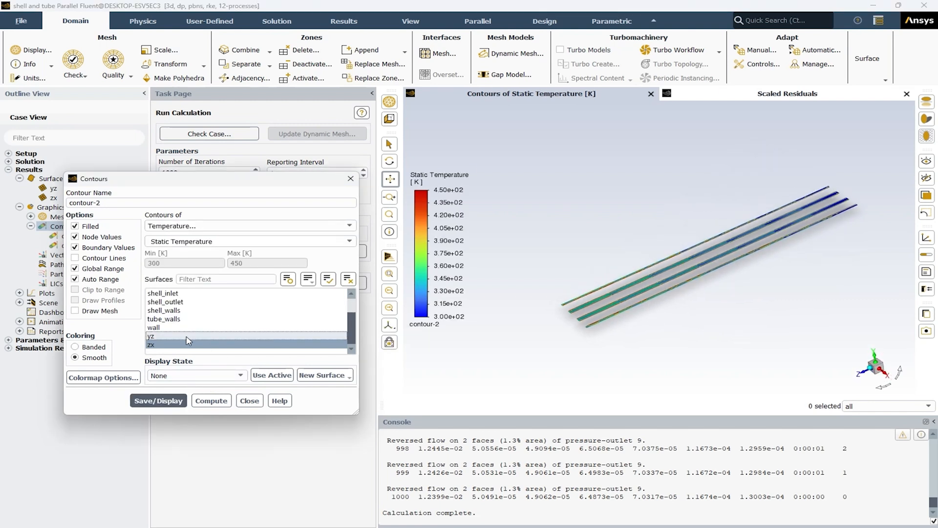
pyautogui.click(171, 401)
pyautogui.moveTo(608, 322); pyautogui.dragTo(617, 302, button='middle')
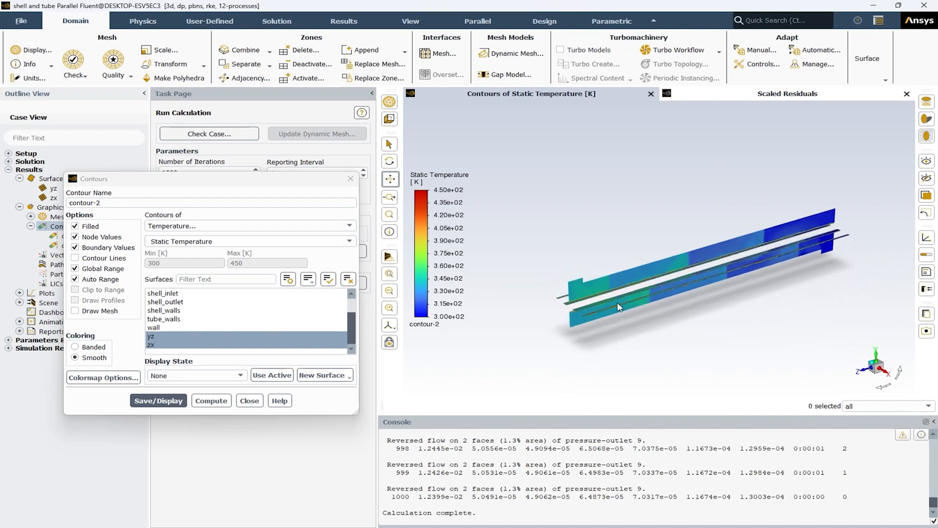
pyautogui.click(249, 400)
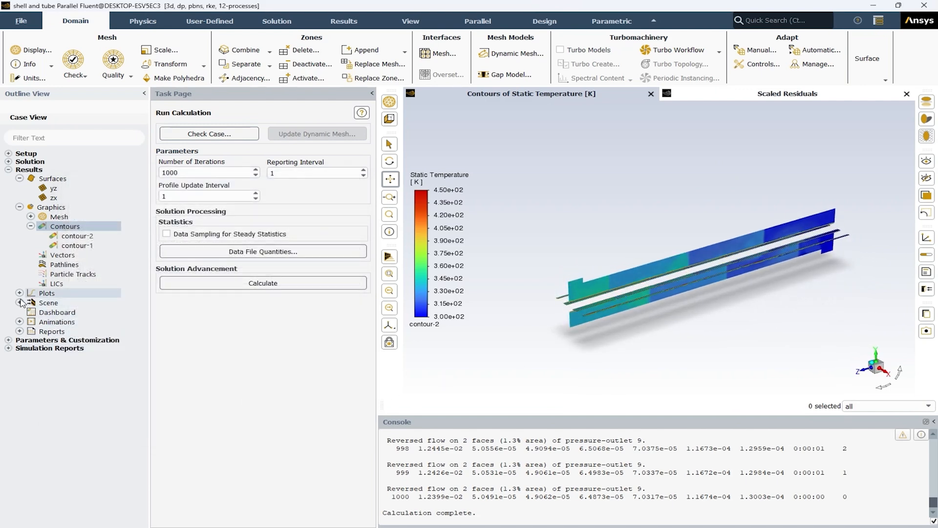
# Step: Create a scene combining contour-1, contour-2 and mesh-1 with mesh-1 transparency at 60, save and display it, and close the scene settings
pyautogui.doubleClick(46, 303)
pyautogui.click(163, 304)
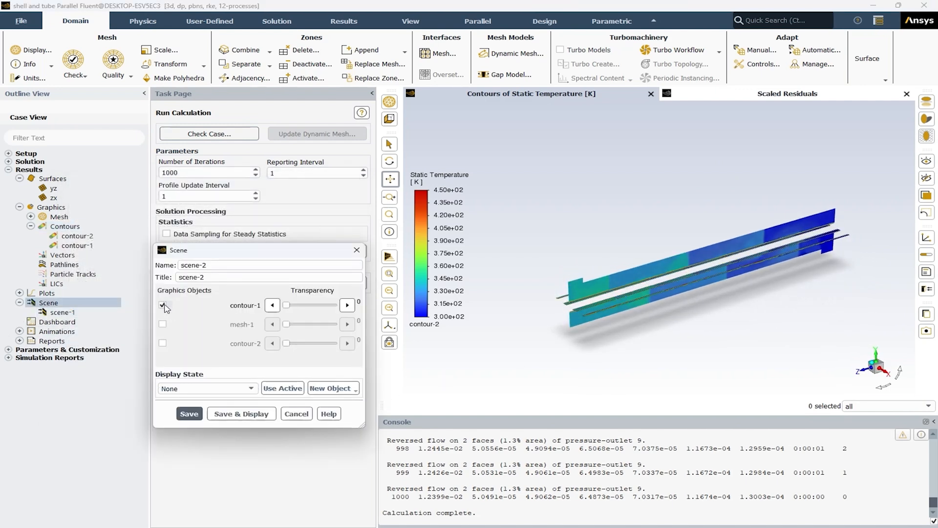
pyautogui.click(162, 324)
pyautogui.click(162, 343)
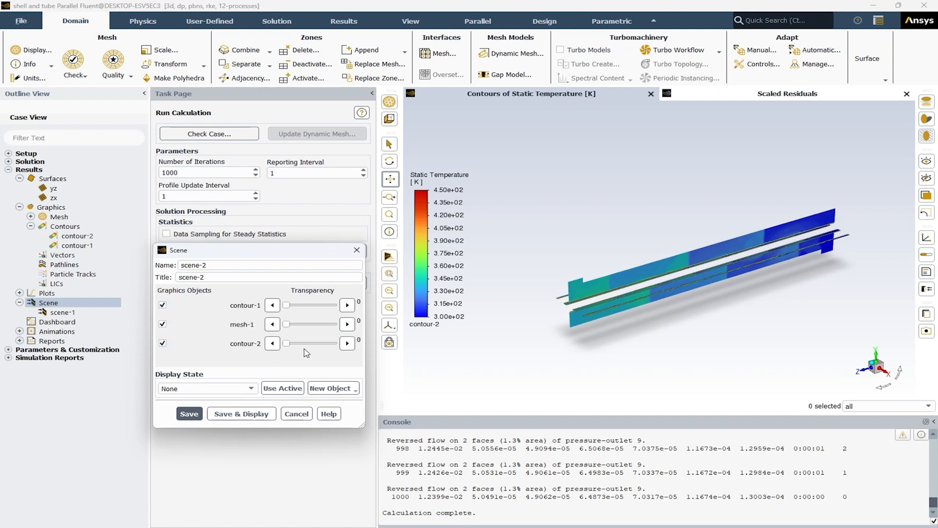
pyautogui.click(323, 324)
pyautogui.click(323, 324)
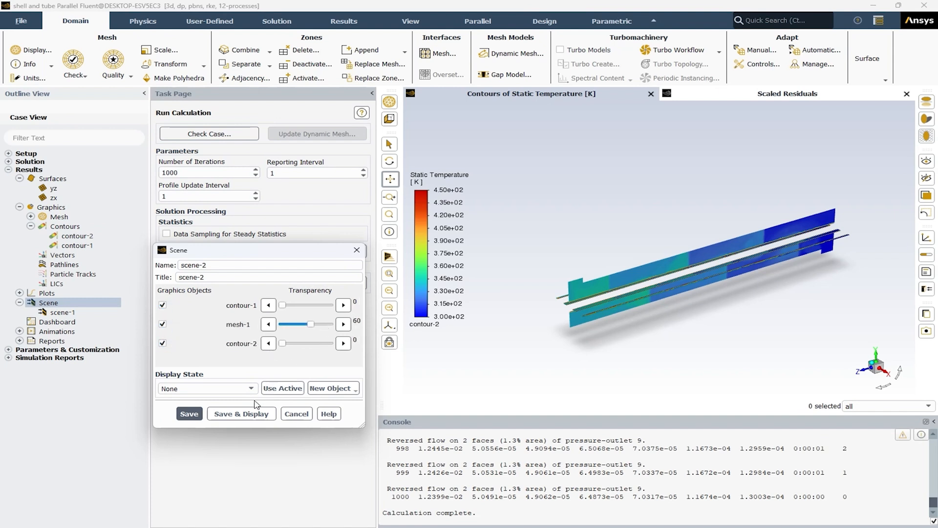
pyautogui.click(250, 413)
pyautogui.moveTo(580, 325); pyautogui.dragTo(614, 320, button='middle')
pyautogui.moveTo(613, 320); pyautogui.dragTo(638, 321)
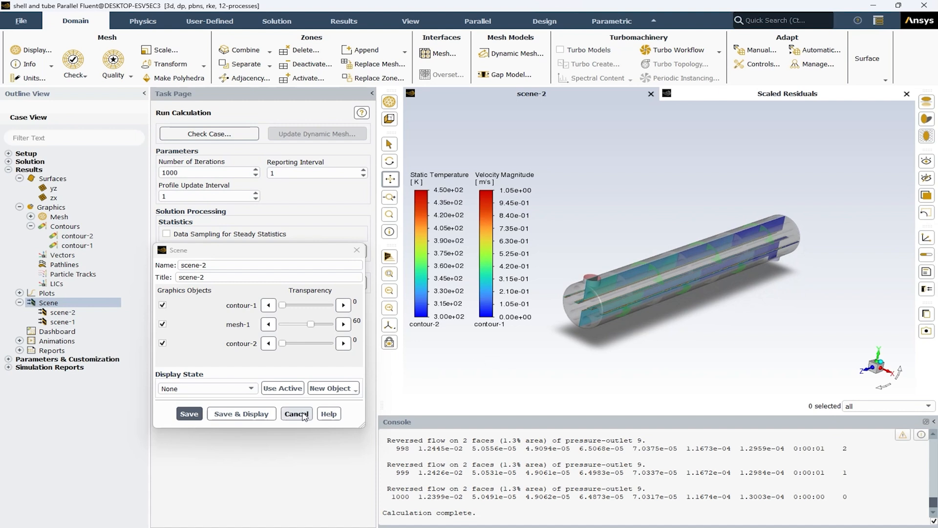
pyautogui.click(302, 414)
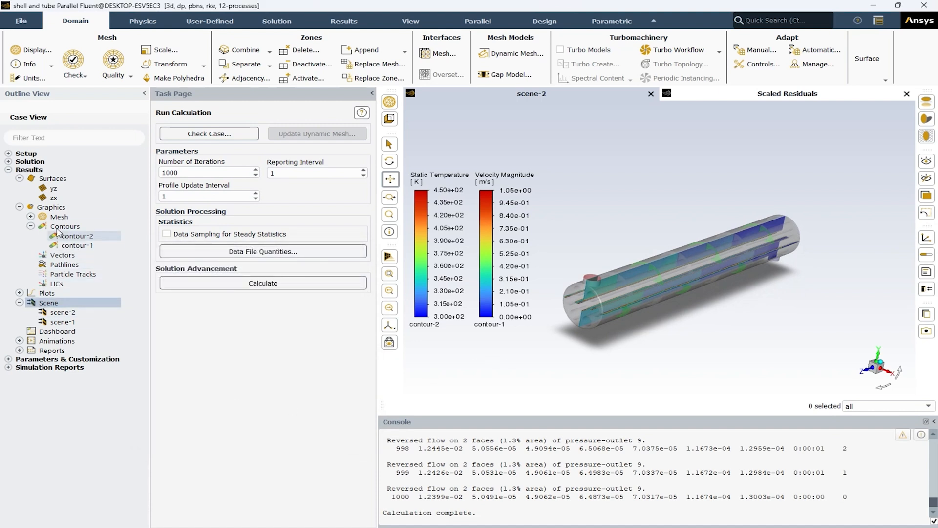
# Step: Create an XY plane surface named xy at Z = 0.3 m and close the plane settings
pyautogui.rightClick(49, 179)
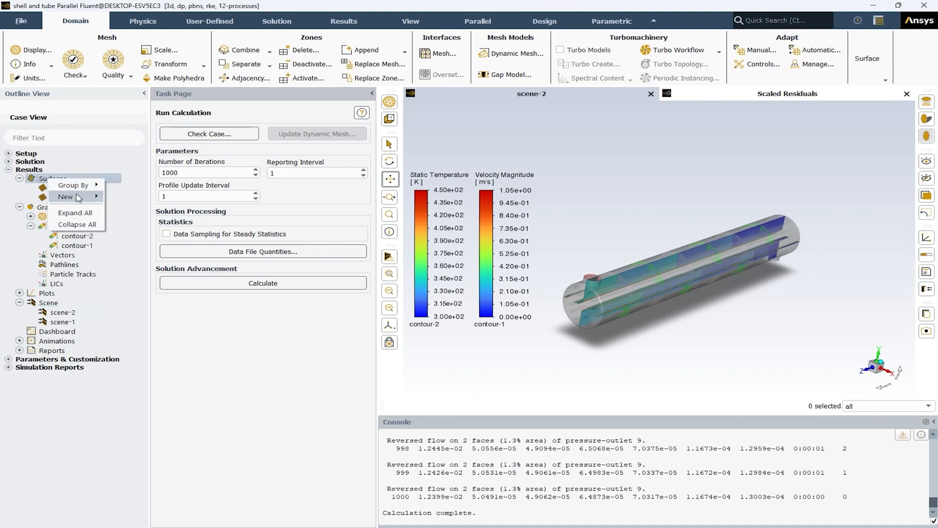
pyautogui.moveTo(78, 198)
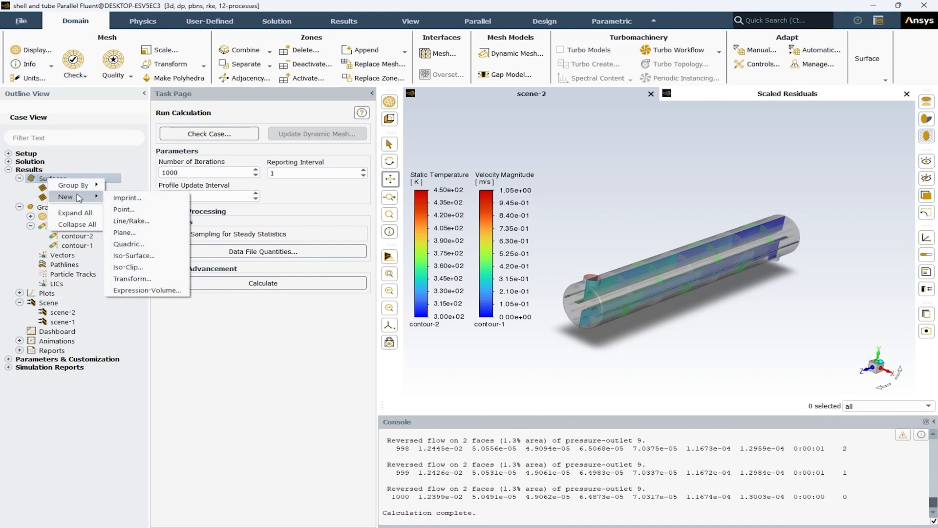
pyautogui.click(125, 232)
pyautogui.click(290, 410)
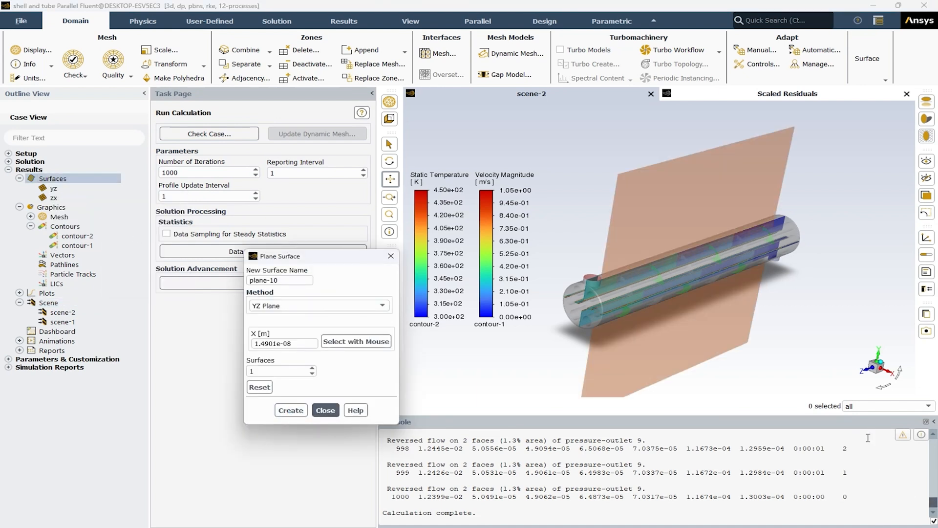
pyautogui.click(317, 305)
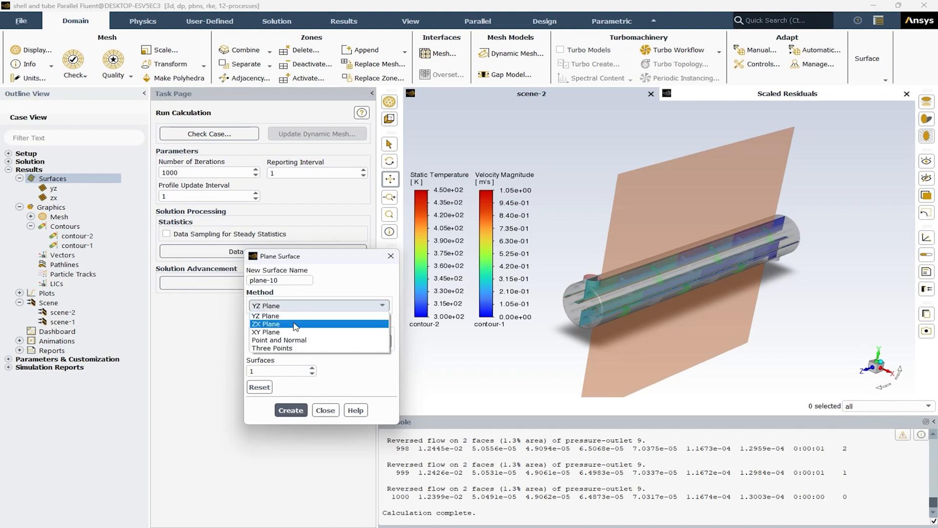
pyautogui.click(286, 331)
pyautogui.moveTo(278, 281); pyautogui.dragTo(239, 286)
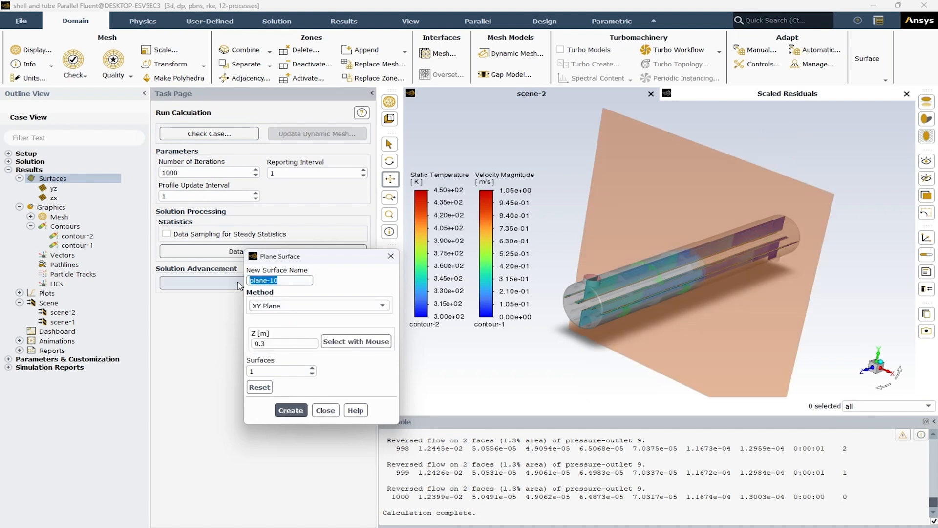
pyautogui.write('xy')
pyautogui.moveTo(893, 289); pyautogui.dragTo(858, 291, button='middle')
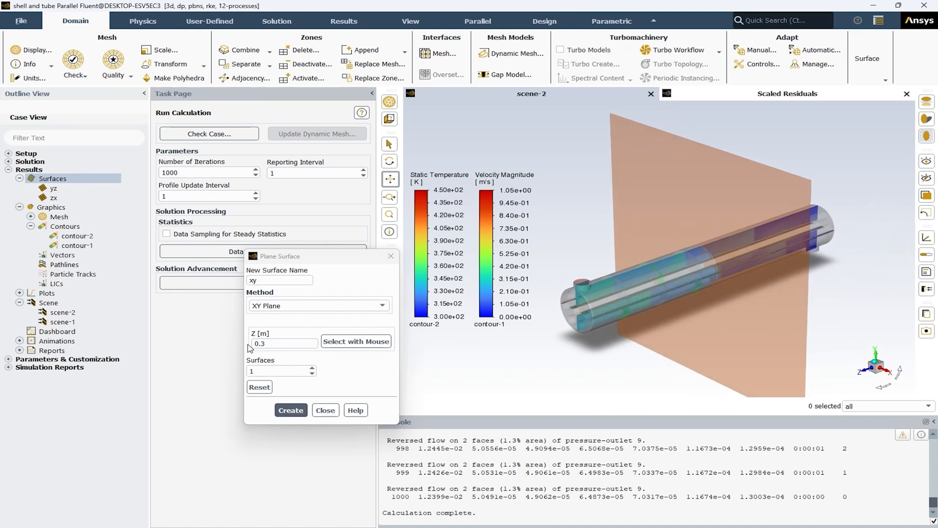
pyautogui.moveTo(827, 313)
pyautogui.mouseDown(button='middle')
pyautogui.moveTo(781, 321)
pyautogui.moveTo(819, 321)
pyautogui.mouseUp(button='middle')
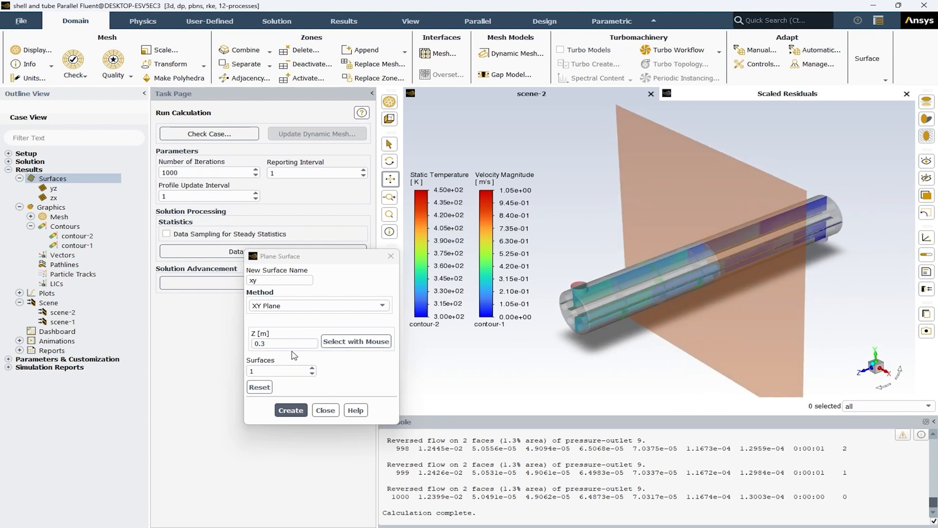
pyautogui.click(290, 409)
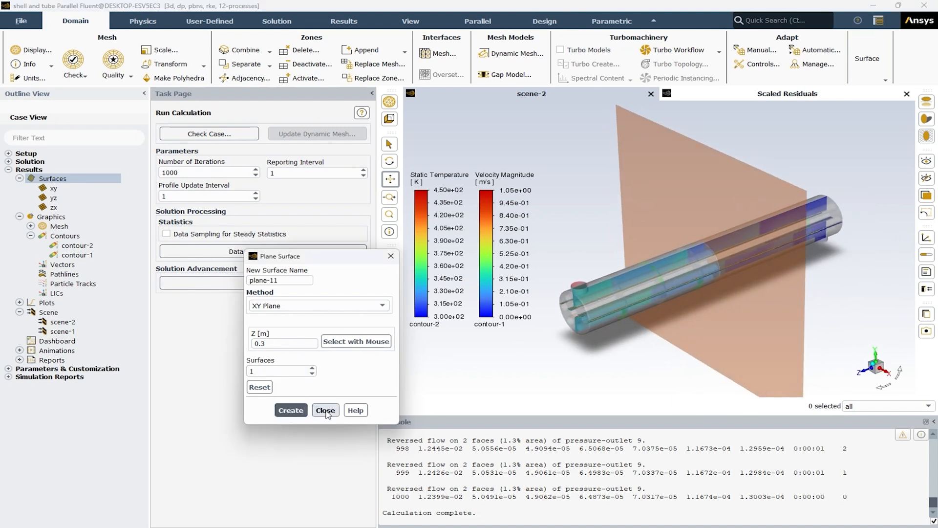
pyautogui.click(326, 410)
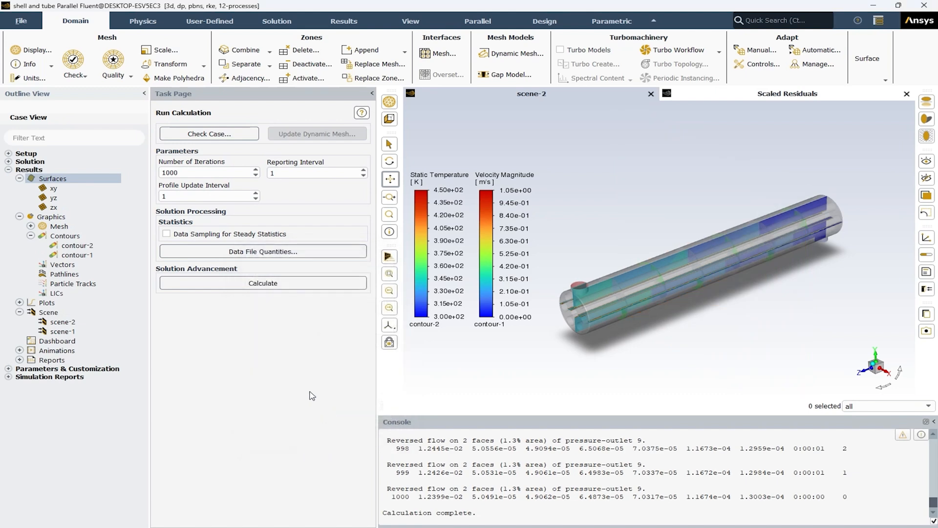
# Step: Restrict contour-2 to the xy plane only, save and display its static temperature contours, and close the contour settings
pyautogui.click(68, 247)
pyautogui.doubleClick(67, 246)
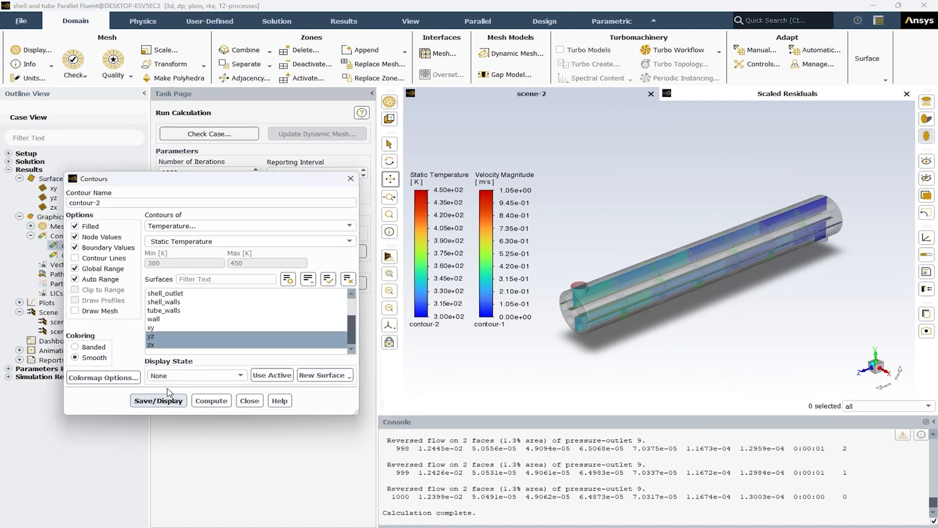
pyautogui.click(154, 327)
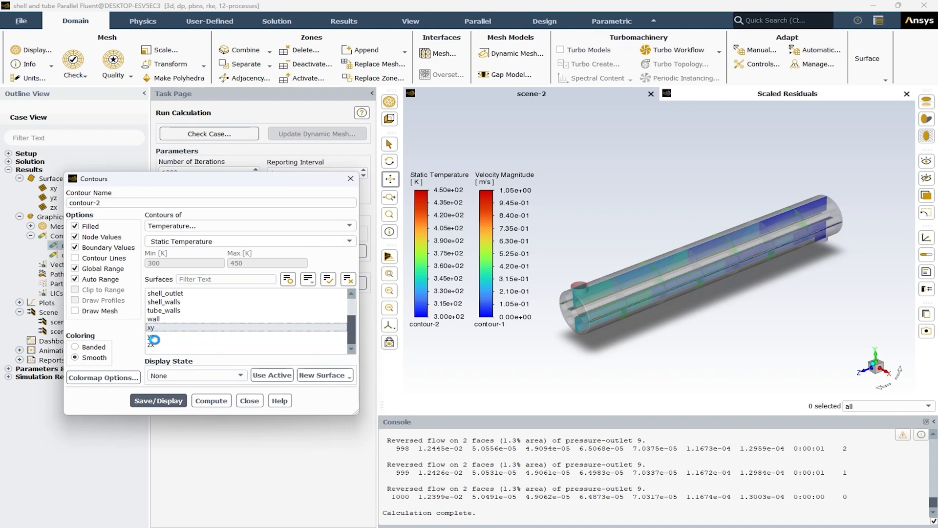
pyautogui.click(157, 401)
pyautogui.moveTo(722, 300); pyautogui.dragTo(708, 287, button='middle')
pyautogui.scroll(3, 687, 292)
pyautogui.scroll(3, 709, 258)
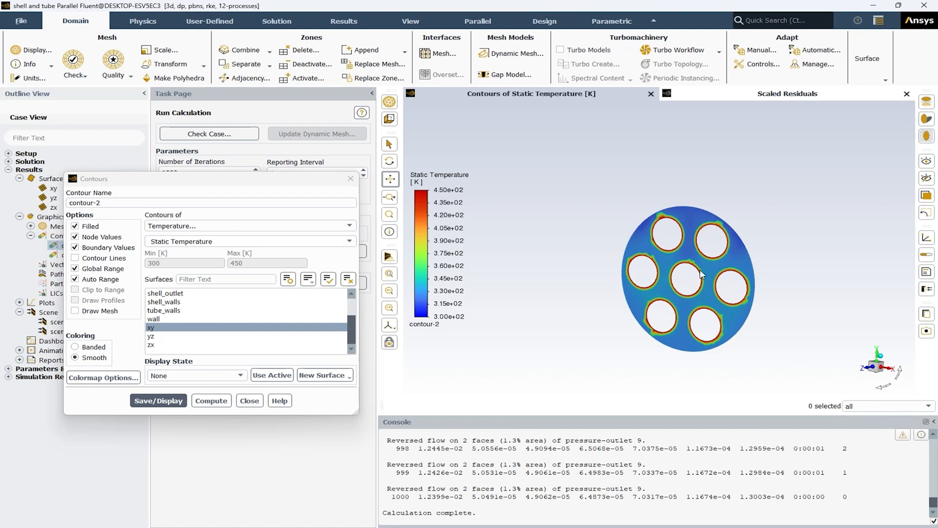
pyautogui.click(249, 400)
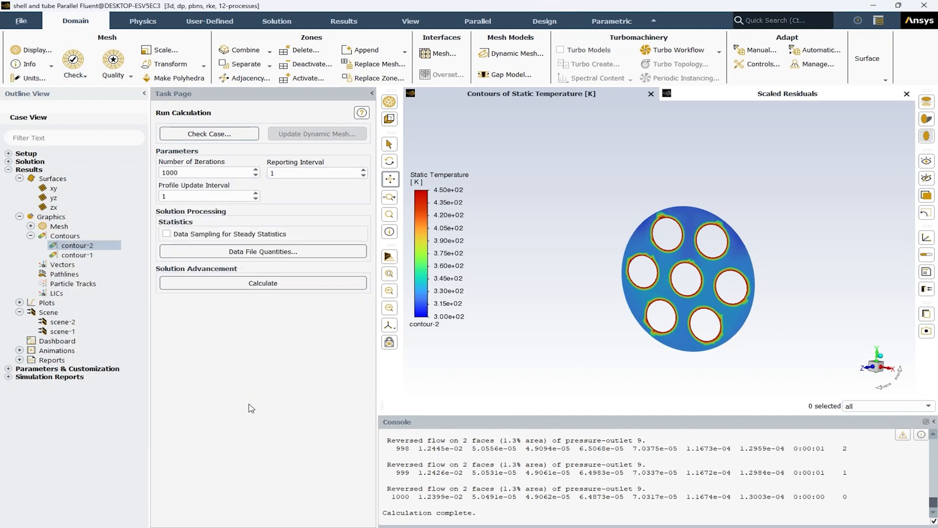
# Step: Create scene-3 from contour-2 and mesh-1 with mesh-1 transparency at 60, save and display it, and close the scene settings
pyautogui.doubleClick(48, 313)
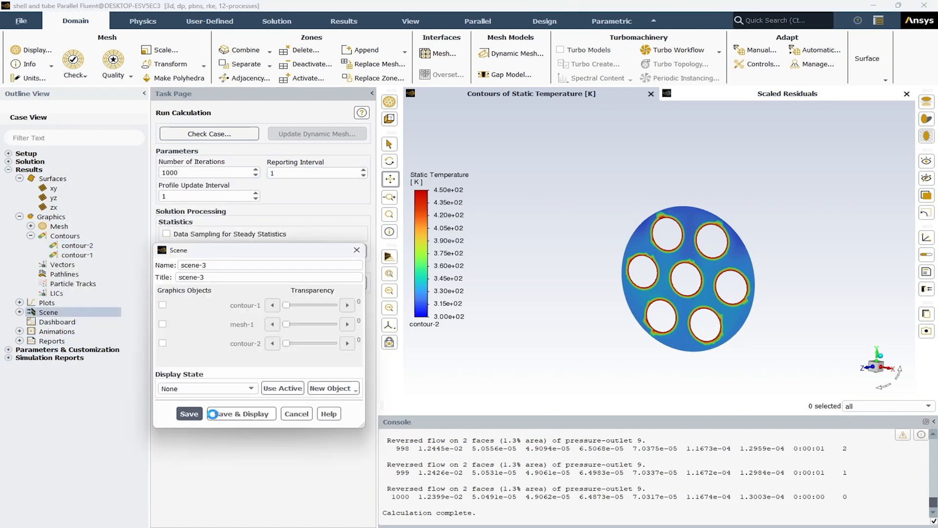
pyautogui.click(162, 343)
pyautogui.click(163, 324)
pyautogui.click(313, 325)
pyautogui.click(241, 413)
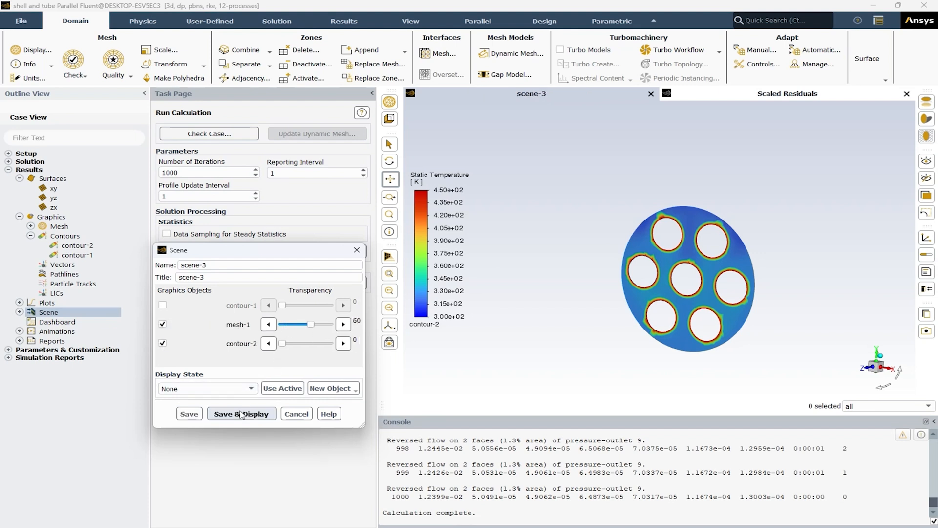
pyautogui.moveTo(672, 288)
pyautogui.mouseDown()
pyautogui.moveTo(657, 312)
pyautogui.moveTo(700, 299)
pyautogui.moveTo(670, 303)
pyautogui.mouseUp()
pyautogui.middleClick(670, 303)
pyautogui.scroll(-1, 684, 292)
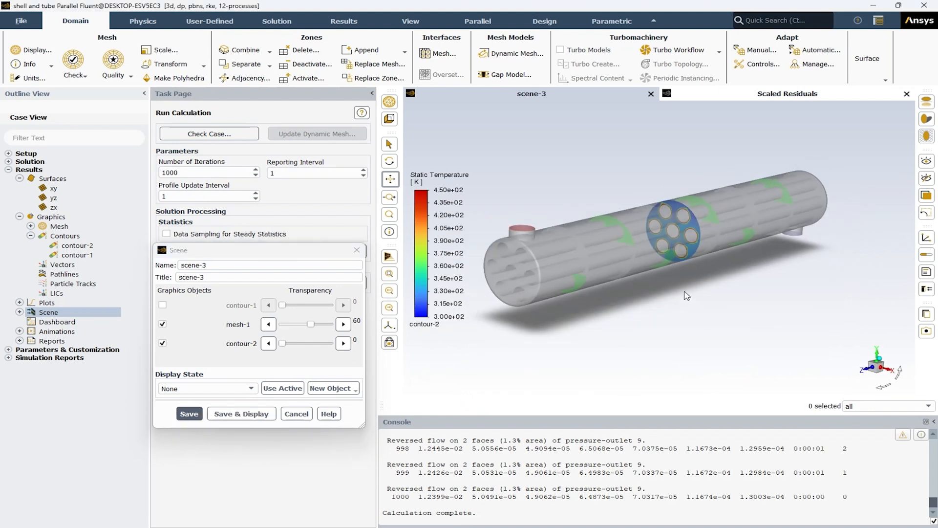
pyautogui.scroll(-1, 702, 305)
pyautogui.click(390, 179)
pyautogui.moveTo(576, 195); pyautogui.dragTo(585, 226)
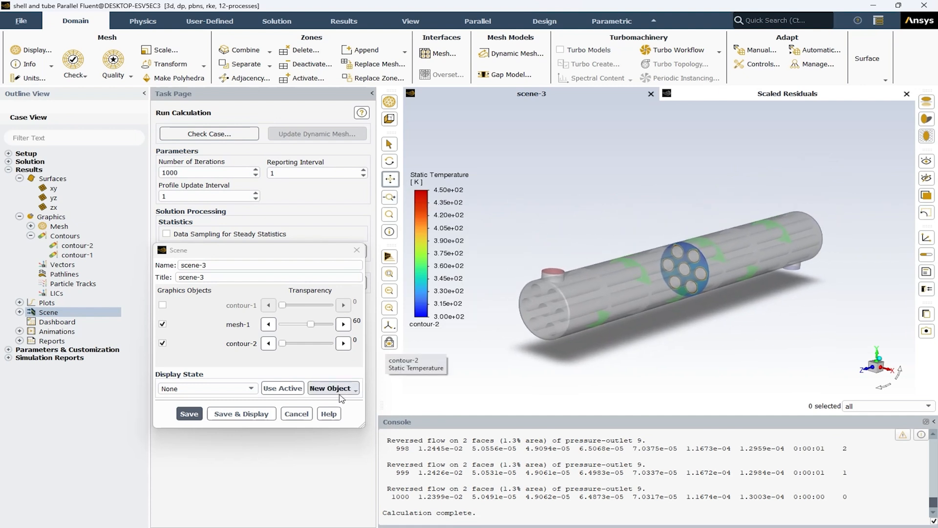
pyautogui.click(296, 413)
# Step: Save a picture of scene-3 as "shell and tube.png" at 4K (3840x2160) resolution and close the picture settings
pyautogui.moveTo(721, 322)
pyautogui.mouseDown(button='middle')
pyautogui.moveTo(666, 331)
pyautogui.moveTo(785, 325)
pyautogui.moveTo(713, 324)
pyautogui.moveTo(724, 339)
pyautogui.mouseUp(button='middle')
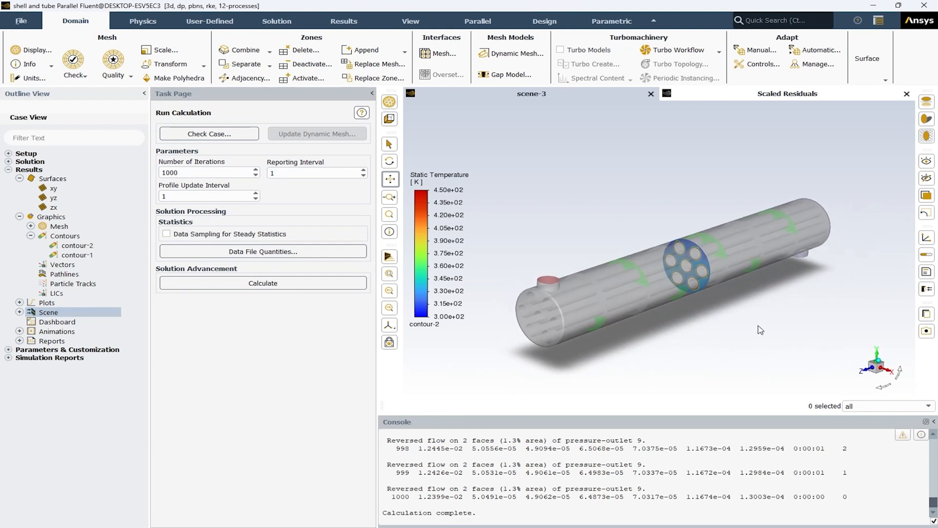
pyautogui.click(927, 331)
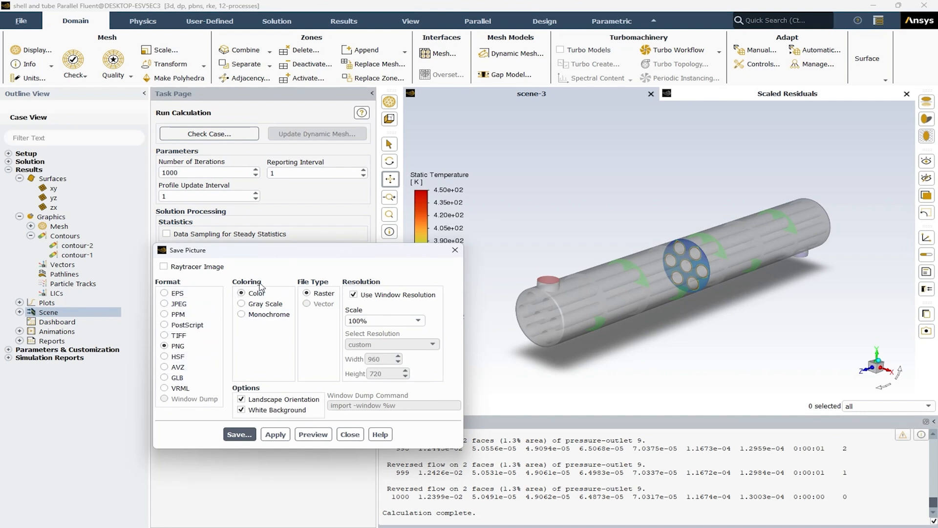
pyautogui.click(392, 295)
pyautogui.click(388, 344)
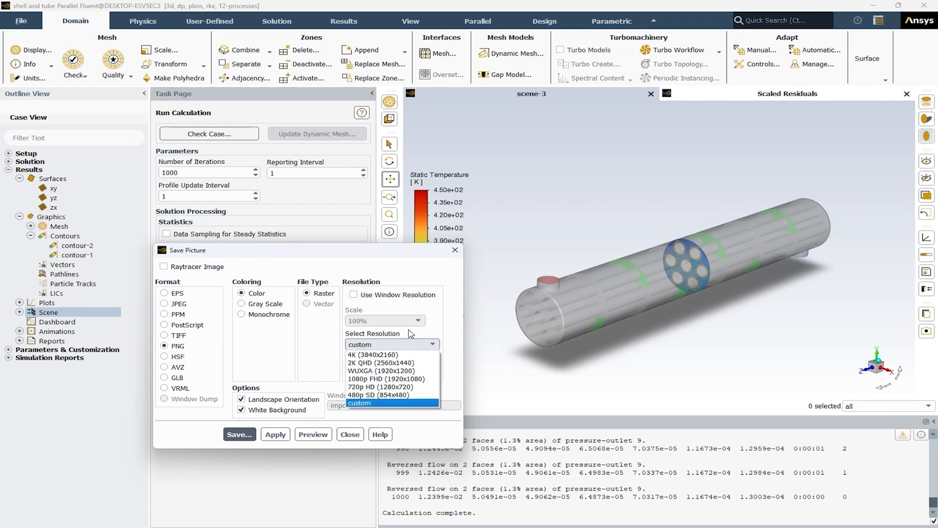
pyautogui.click(372, 355)
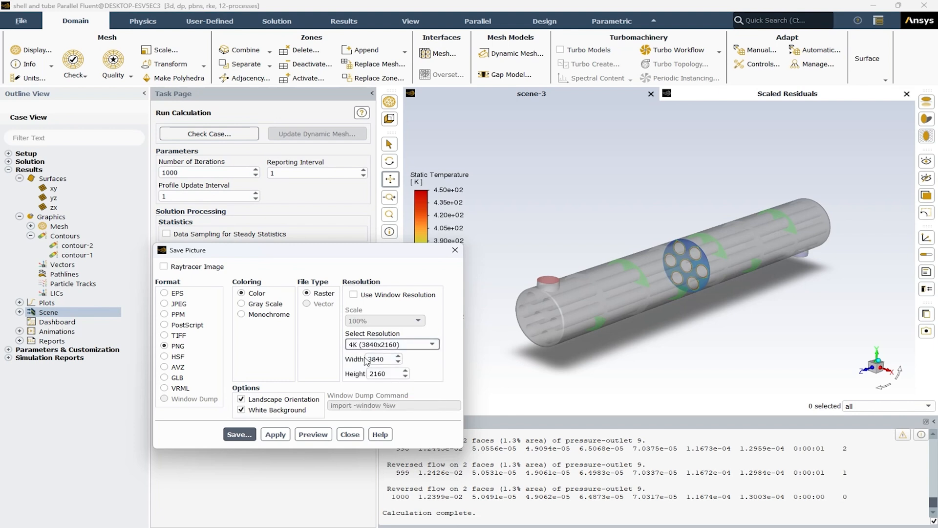
pyautogui.click(239, 435)
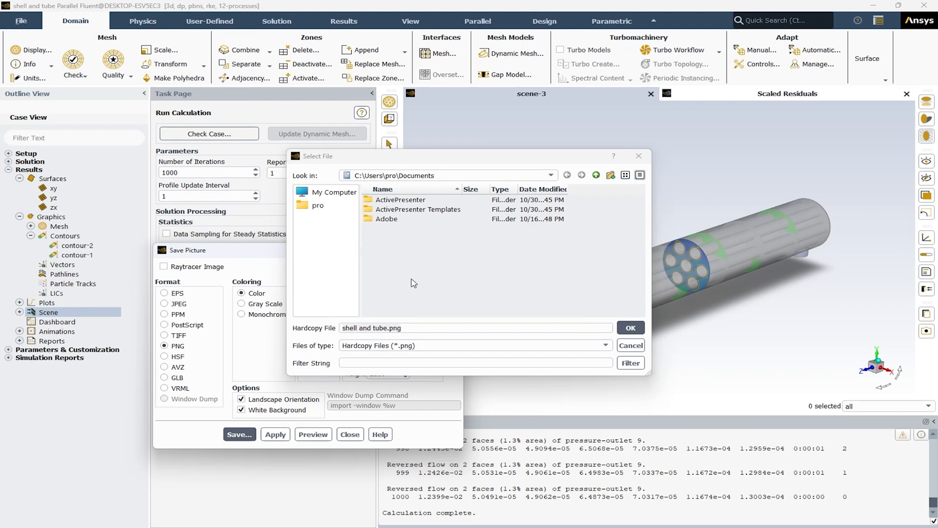
pyautogui.click(630, 327)
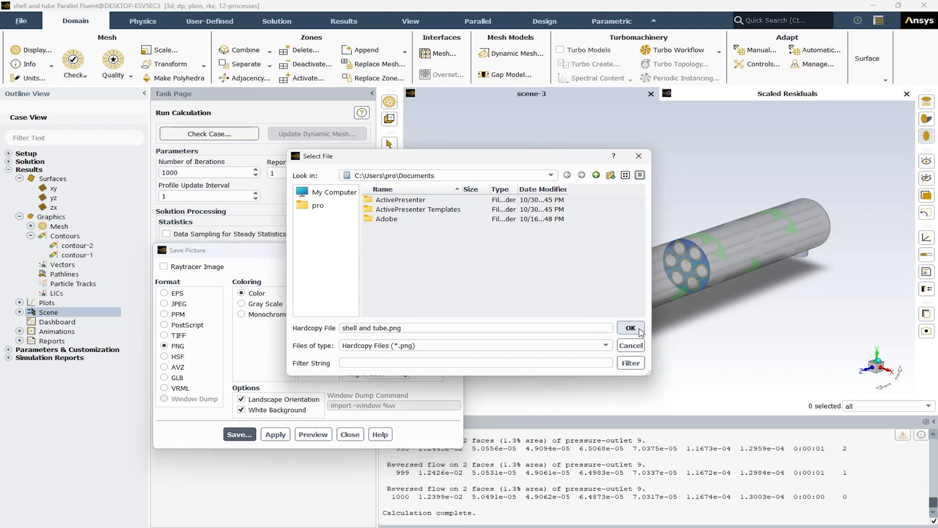
pyautogui.click(350, 434)
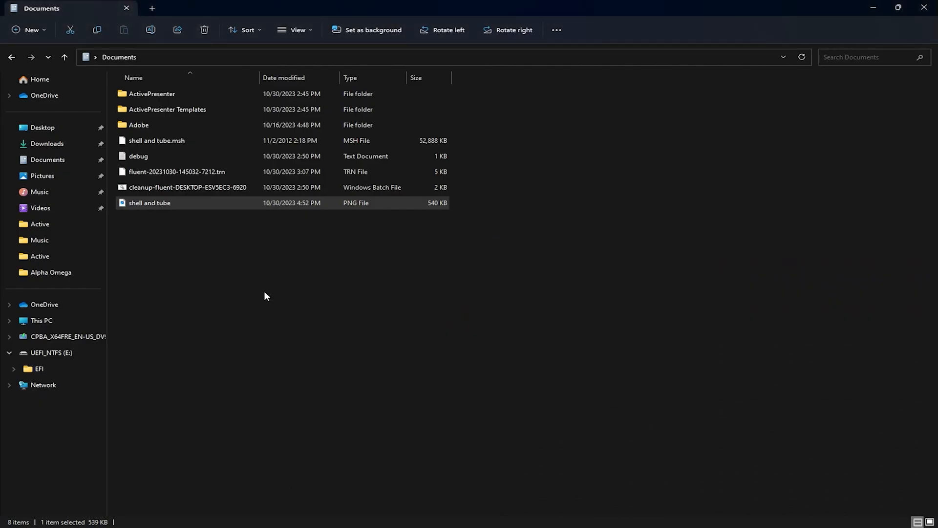
# Step: View the saved "shell and tube" image enlarged from the Documents folder, close it and switch back to Fluent
pyautogui.doubleClick(124, 204)
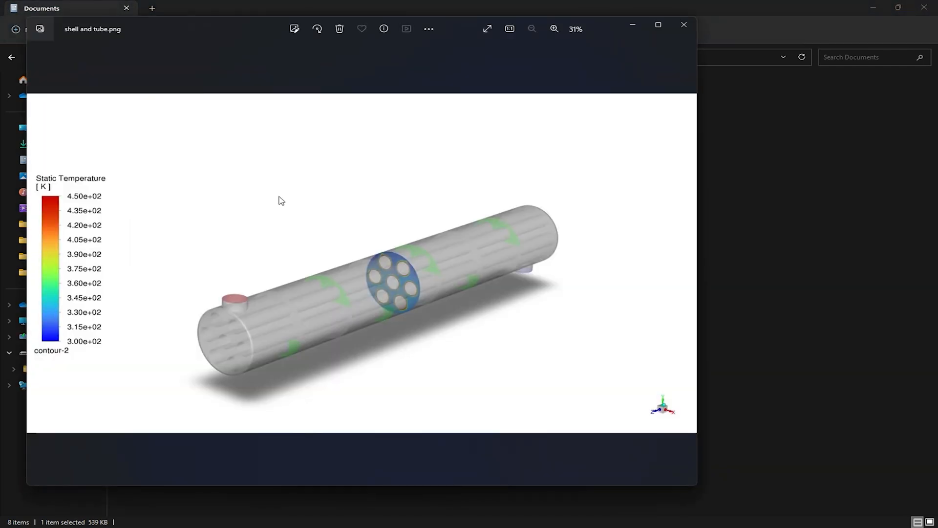
pyautogui.doubleClick(451, 29)
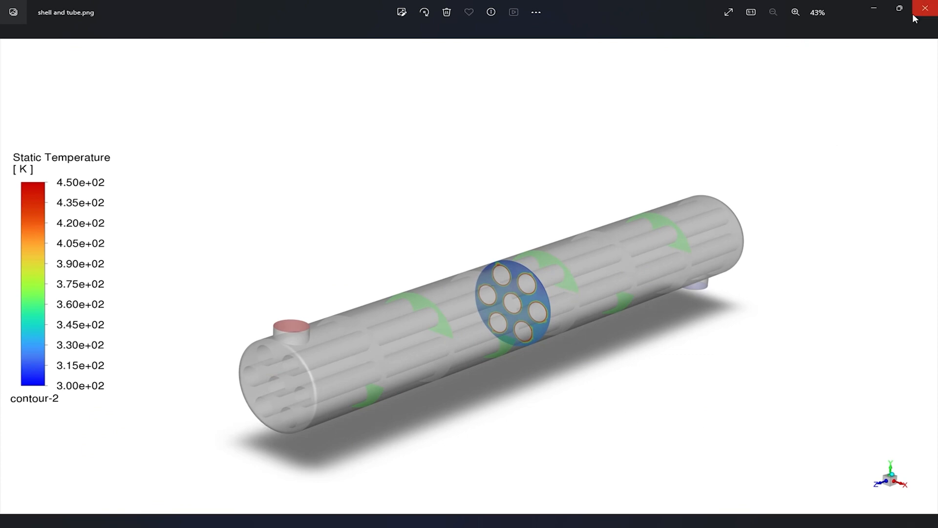
pyautogui.click(933, 6)
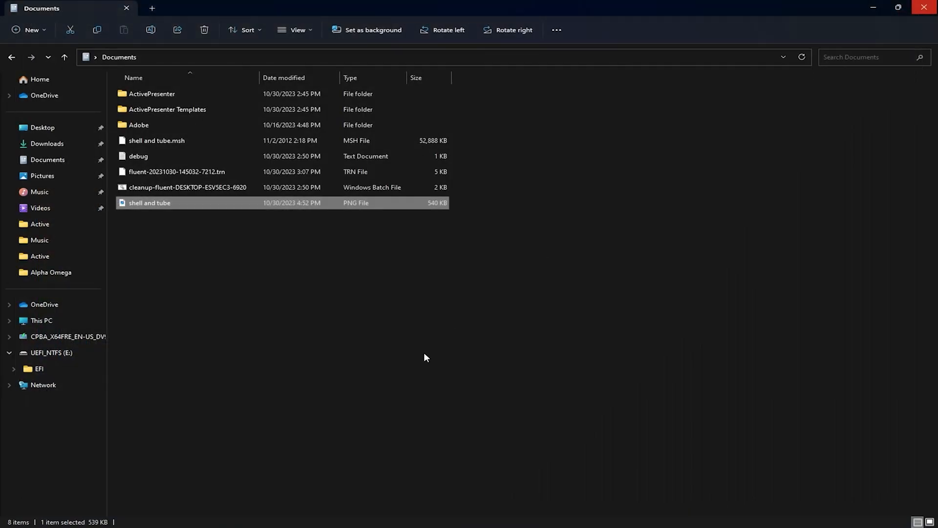
pyautogui.hotkey('alt', 'Tab')
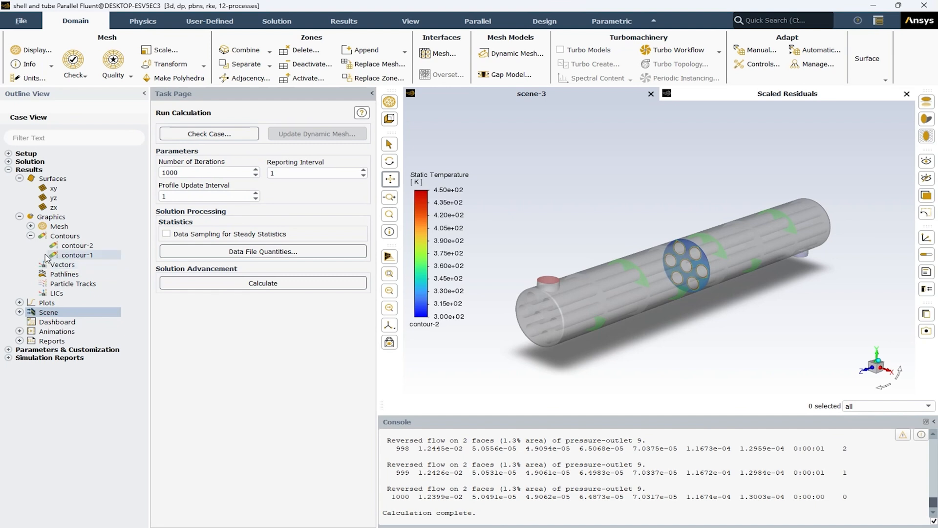
# Step: Create vector-1 showing velocity vectors coloured by velocity magnitude on the yz plane, then save and display it
pyautogui.click(30, 235)
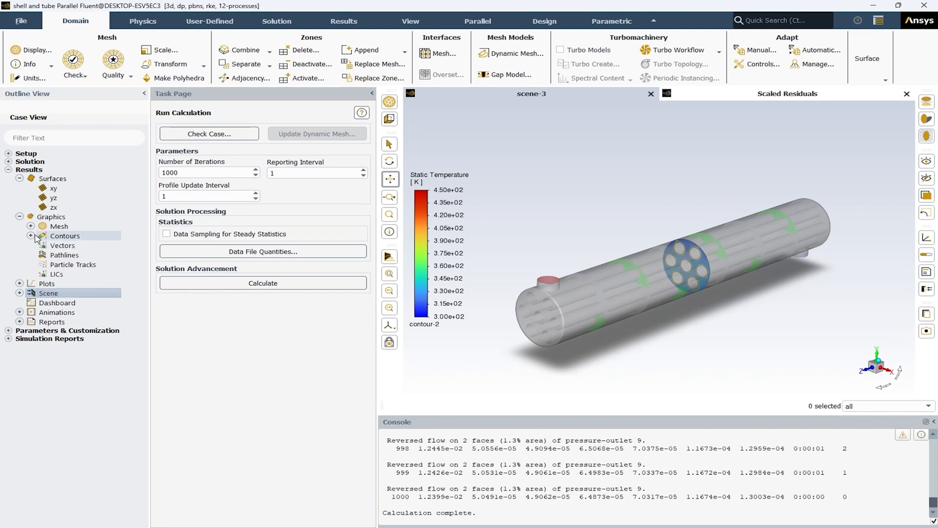
pyautogui.doubleClick(64, 246)
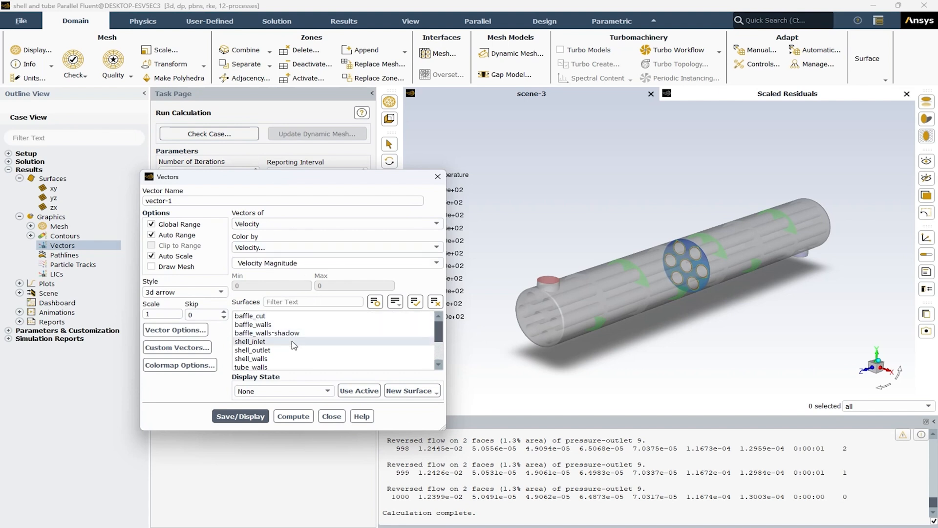
pyautogui.scroll(-2, 277, 350)
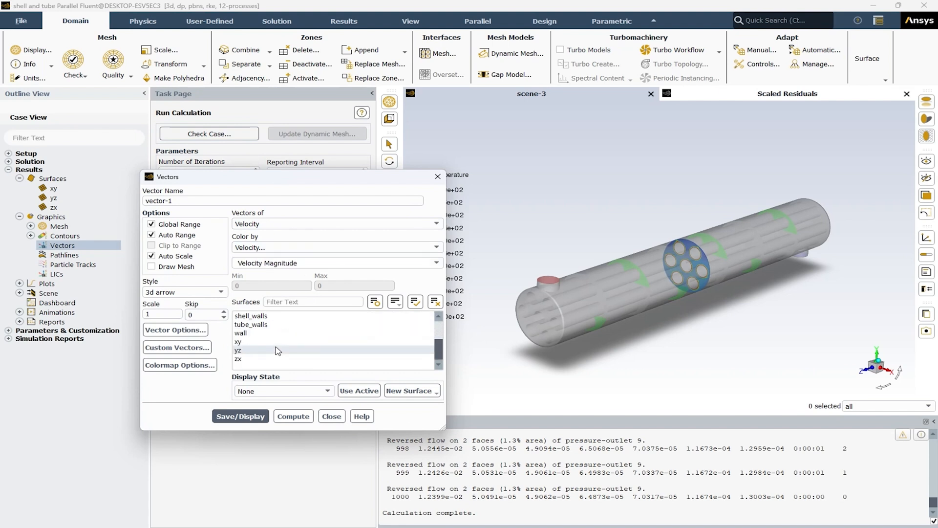
pyautogui.click(247, 350)
pyautogui.click(238, 416)
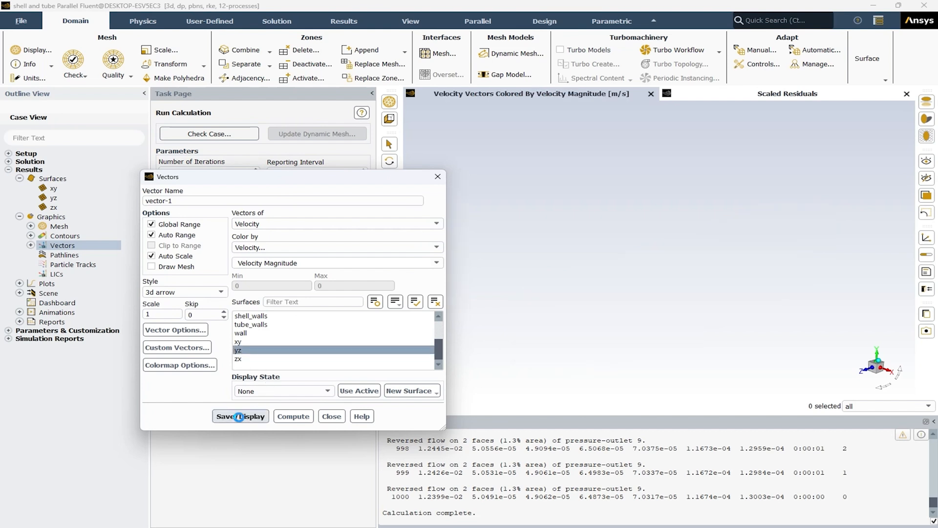
pyautogui.moveTo(692, 325); pyautogui.dragTo(605, 298)
pyautogui.scroll(4, 593, 270)
pyautogui.scroll(8, 607, 264)
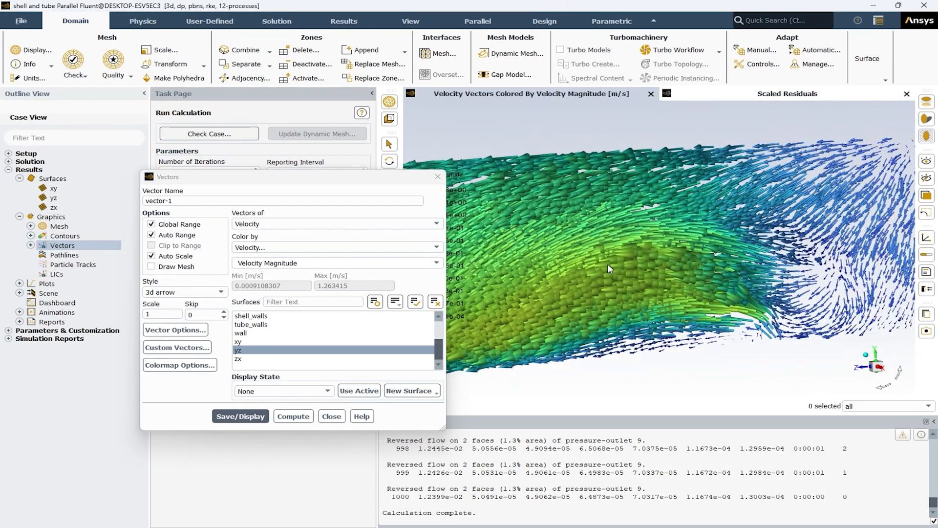
# Step: Set the skip of vector-1 to 5, then save and display the thinned velocity vectors
pyautogui.scroll(-3, 608, 265)
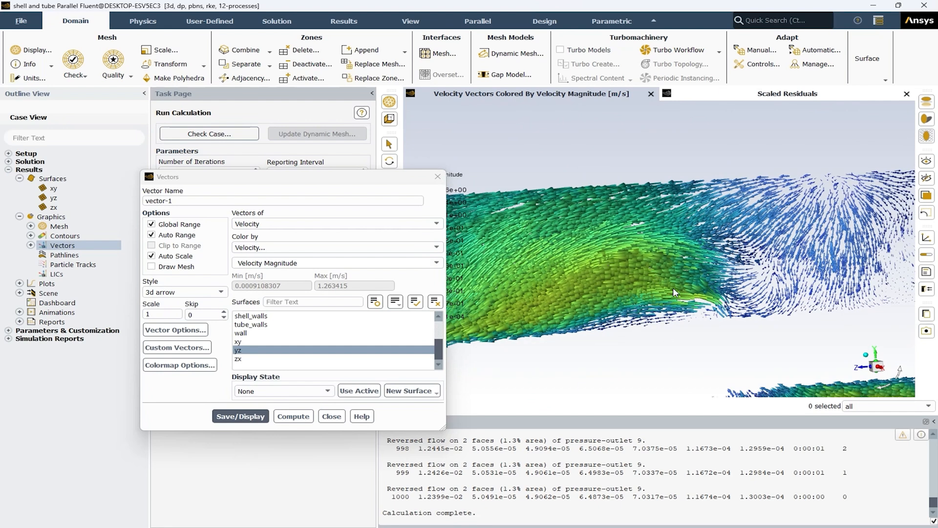
pyautogui.click(225, 312)
pyautogui.click(224, 312)
pyautogui.click(224, 312)
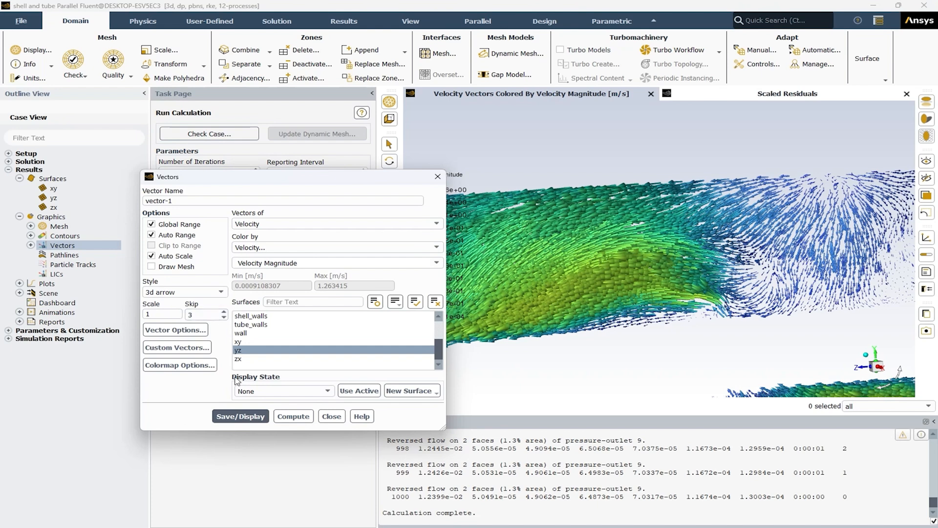
pyautogui.click(240, 416)
pyautogui.click(225, 312)
pyautogui.click(224, 312)
pyautogui.click(240, 415)
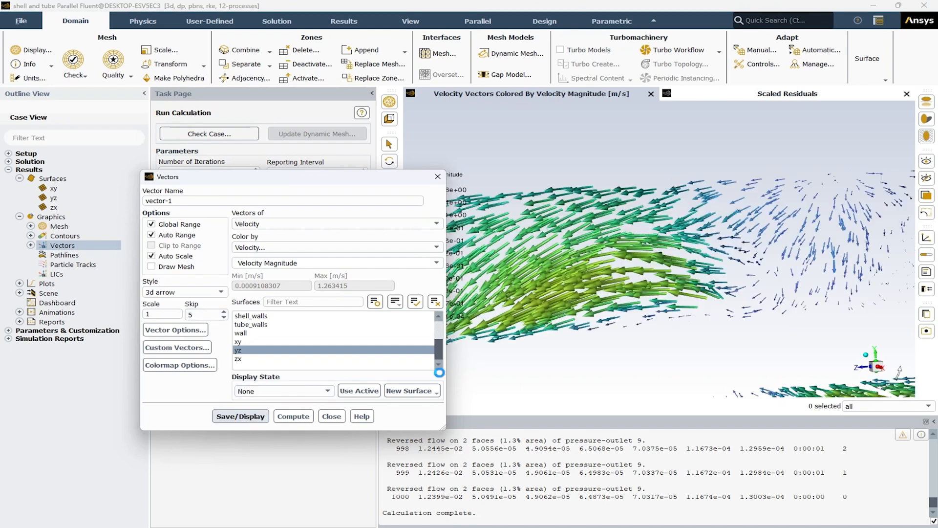
# Step: Examine the velocity vectors along the yz plane up close and as a whole, then close the vector settings
pyautogui.scroll(-3, 693, 271)
pyautogui.scroll(-3, 693, 271)
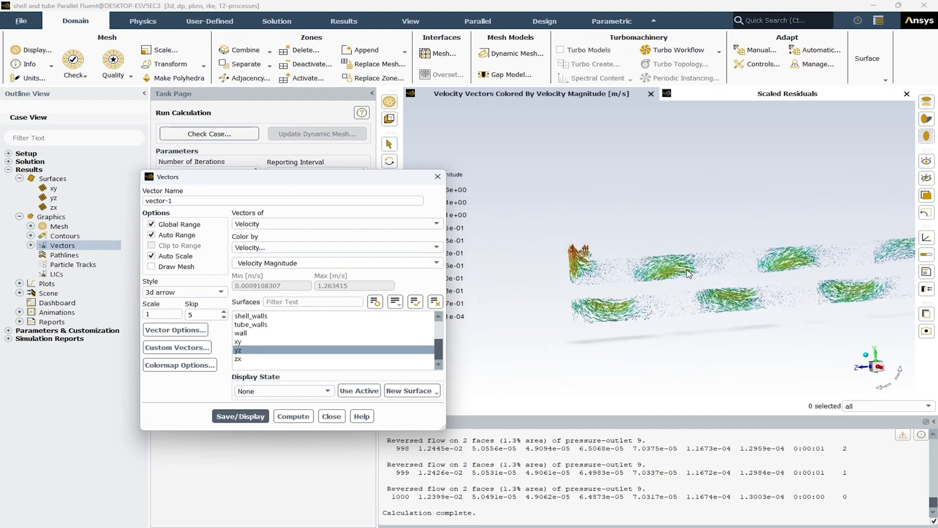
pyautogui.scroll(8, 842, 288)
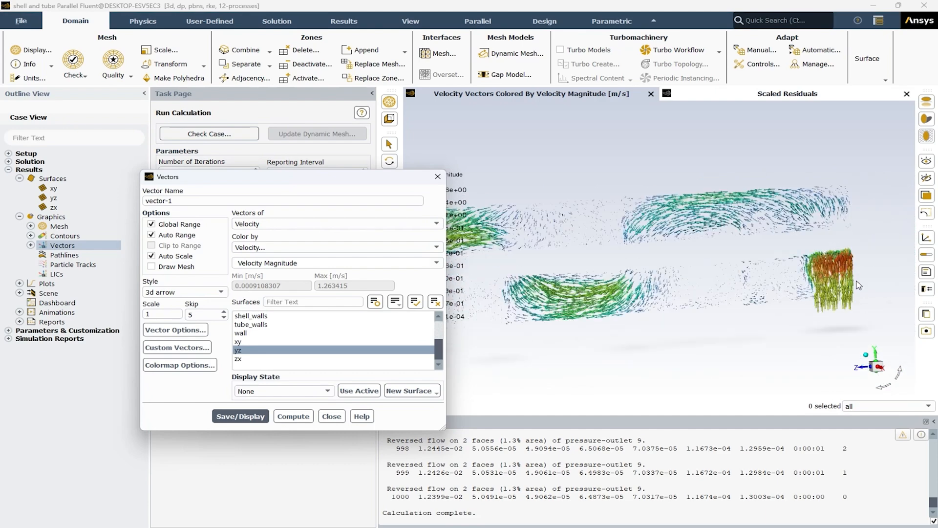
pyautogui.scroll(-8, 851, 285)
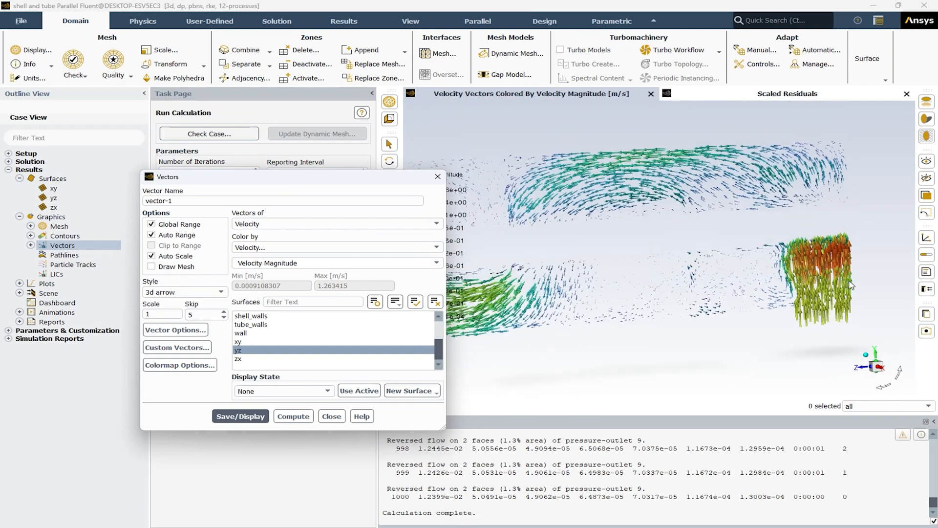
pyautogui.scroll(-2, 850, 285)
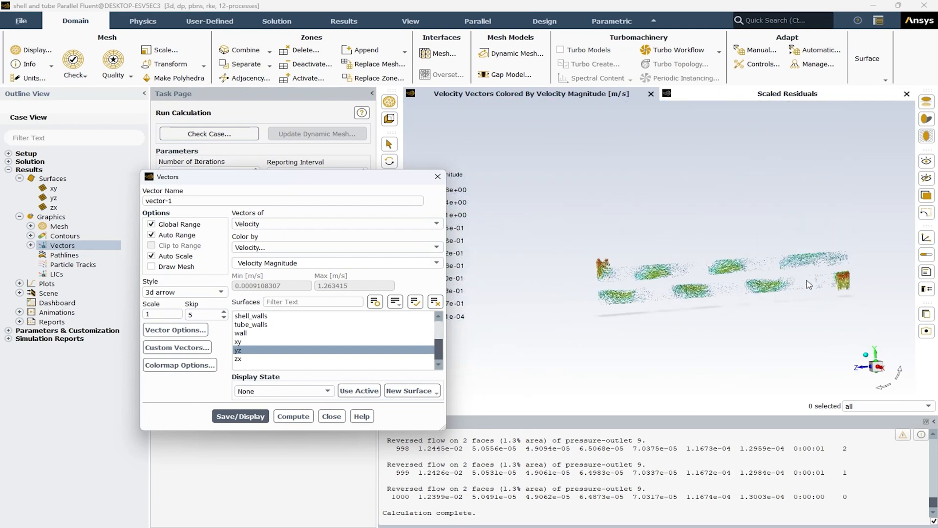
pyautogui.scroll(-1, 793, 278)
pyautogui.moveTo(666, 306); pyautogui.dragTo(709, 318)
pyautogui.click(331, 416)
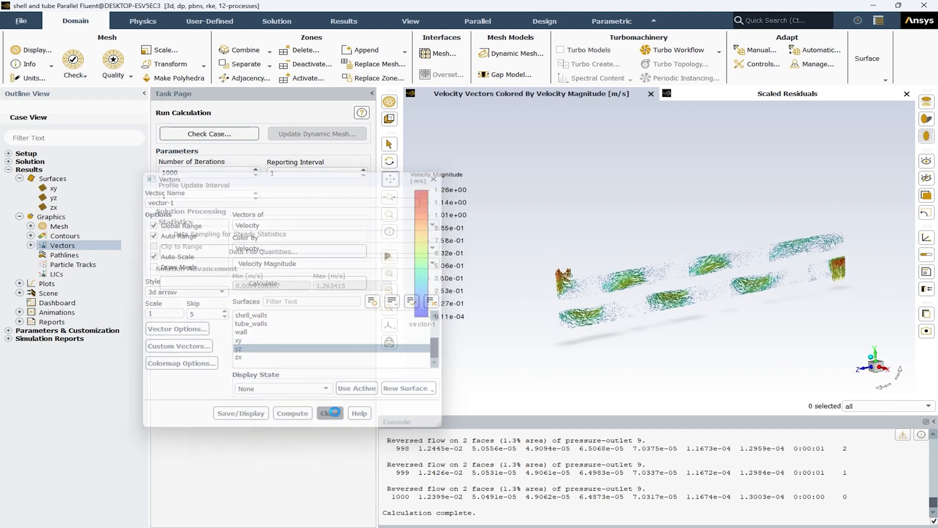
# Step: Create scene-4 from vector-1 and mesh-1 with mesh-1 transparency at 60, save and display it, and close the scene settings
pyautogui.doubleClick(49, 295)
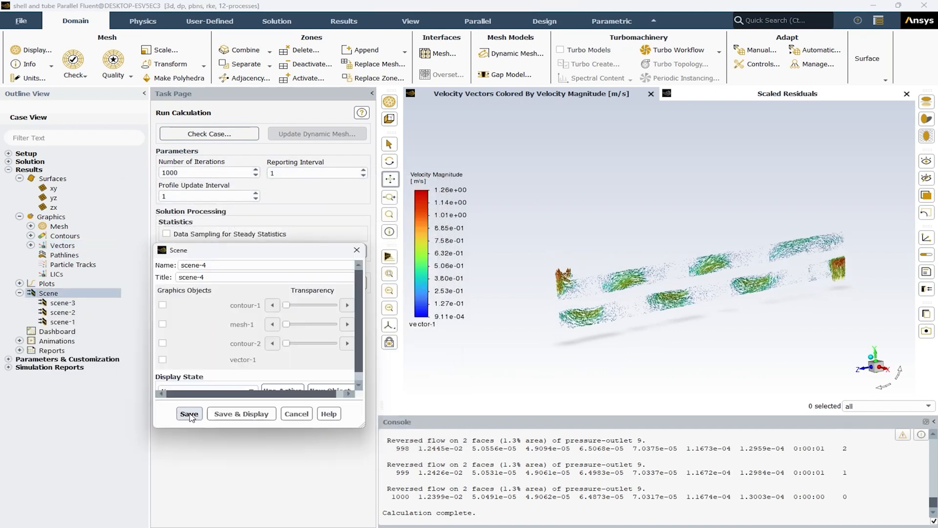
pyautogui.click(163, 360)
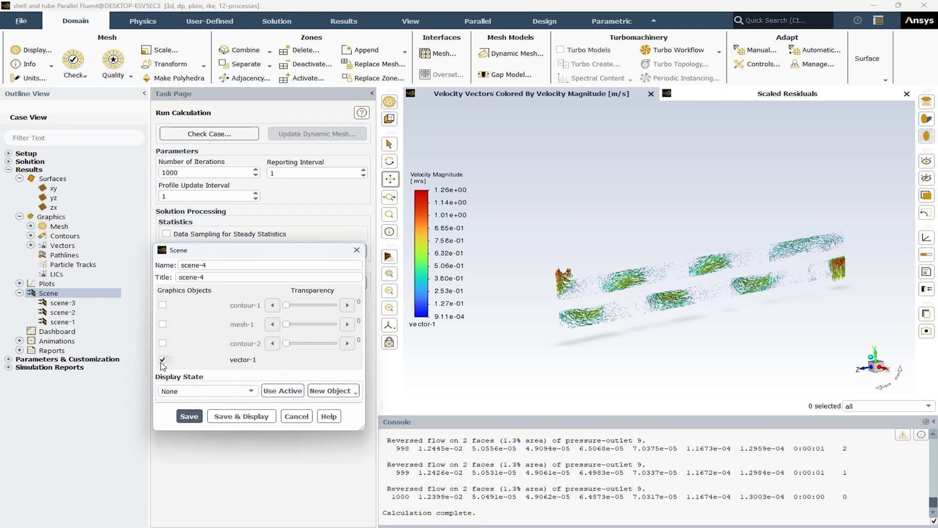
pyautogui.click(162, 323)
pyautogui.click(327, 325)
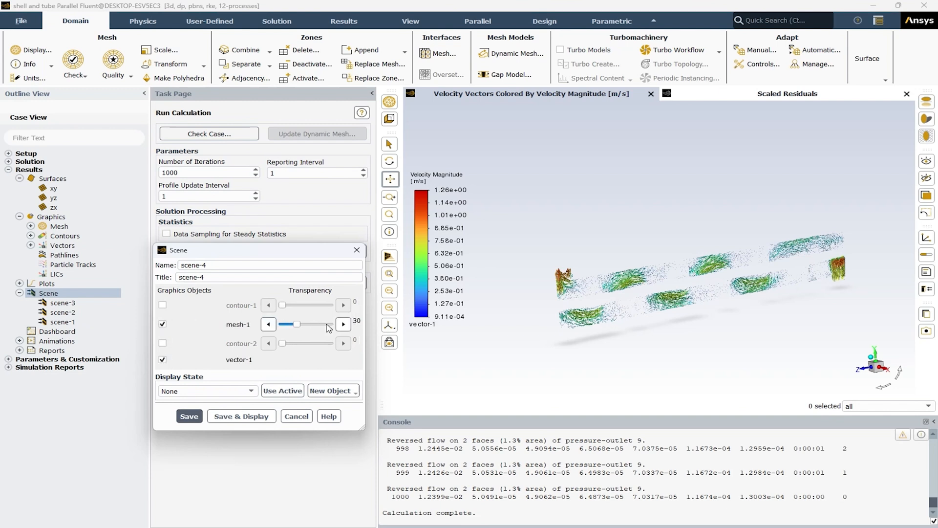
pyautogui.click(327, 326)
pyautogui.click(262, 420)
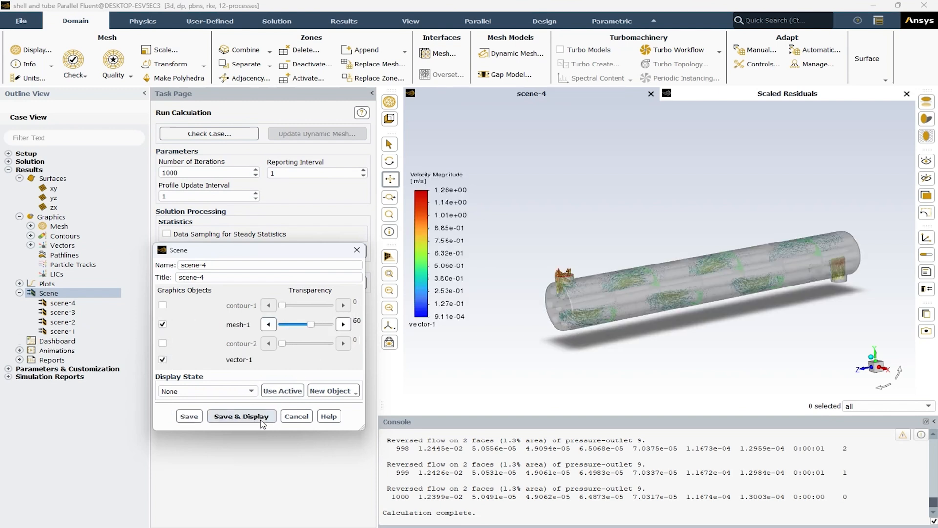
pyautogui.click(295, 416)
pyautogui.scroll(3, 640, 291)
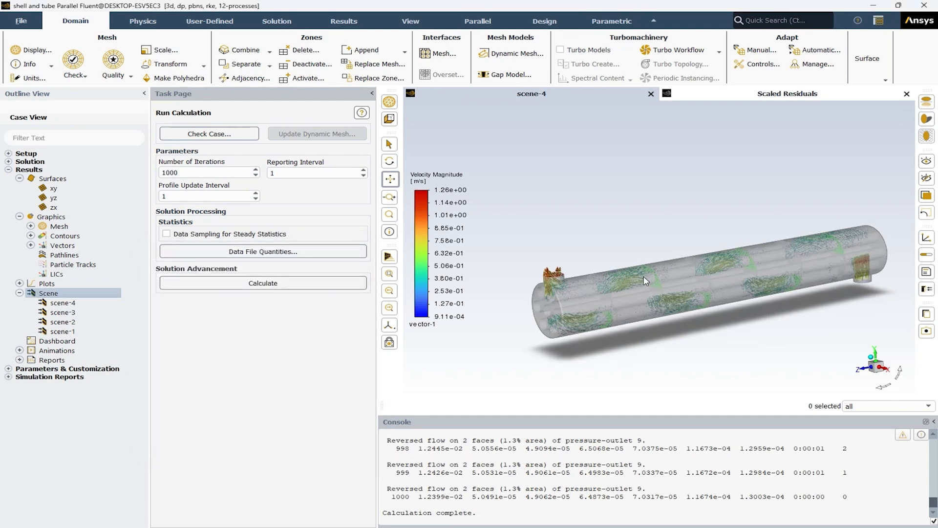
pyautogui.scroll(-4, 585, 319)
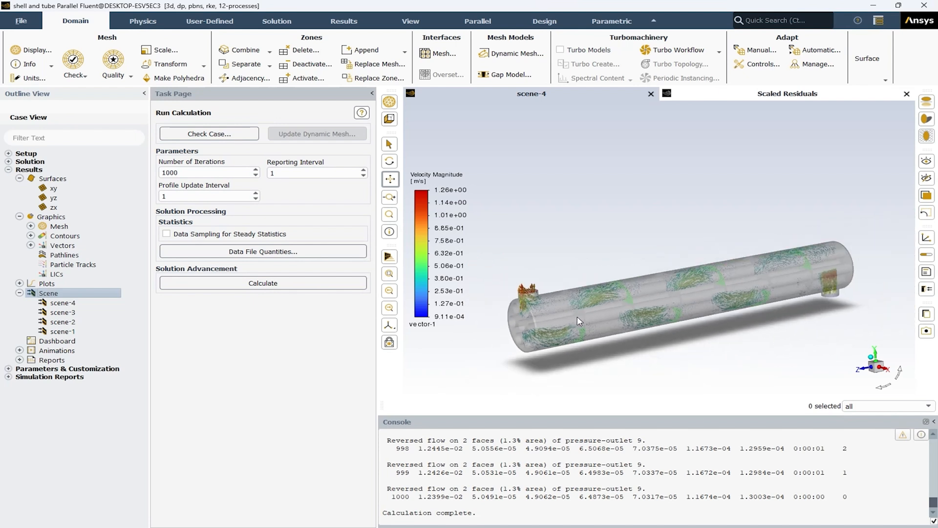
pyautogui.moveTo(598, 318)
pyautogui.mouseDown(button='middle')
pyautogui.moveTo(693, 344)
pyautogui.moveTo(612, 325)
pyautogui.mouseUp(button='middle')
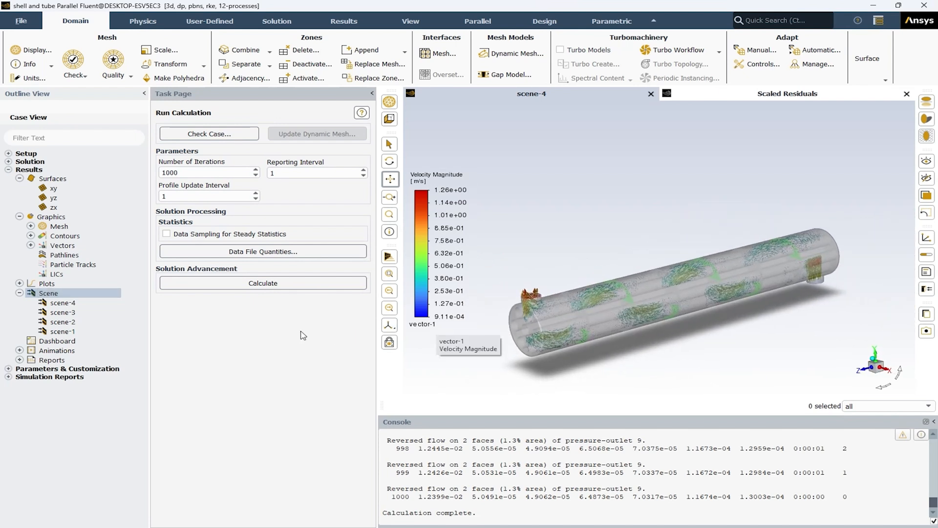
# Step: Create pathlines-1 coloured by velocity magnitude and released from shell_inlet, then save and display it
pyautogui.doubleClick(63, 255)
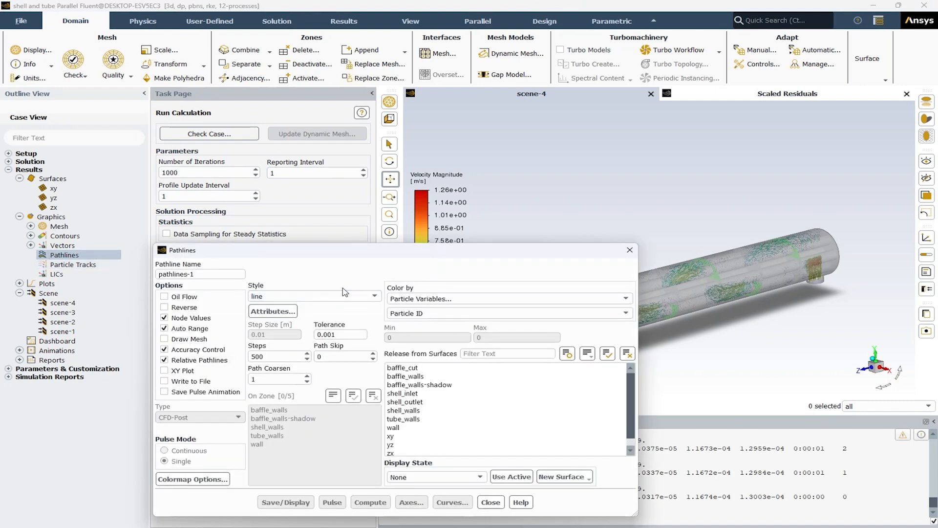
pyautogui.moveTo(346, 254); pyautogui.dragTo(237, 189)
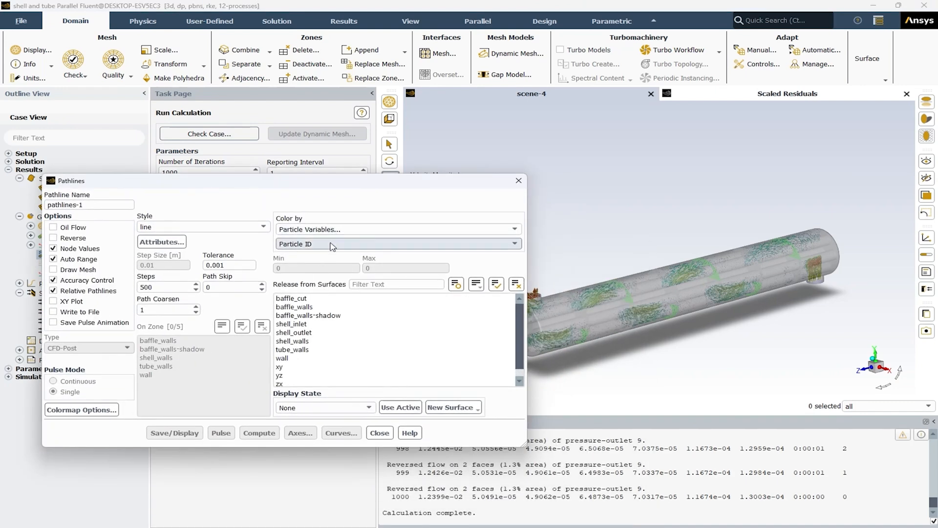
pyautogui.click(317, 229)
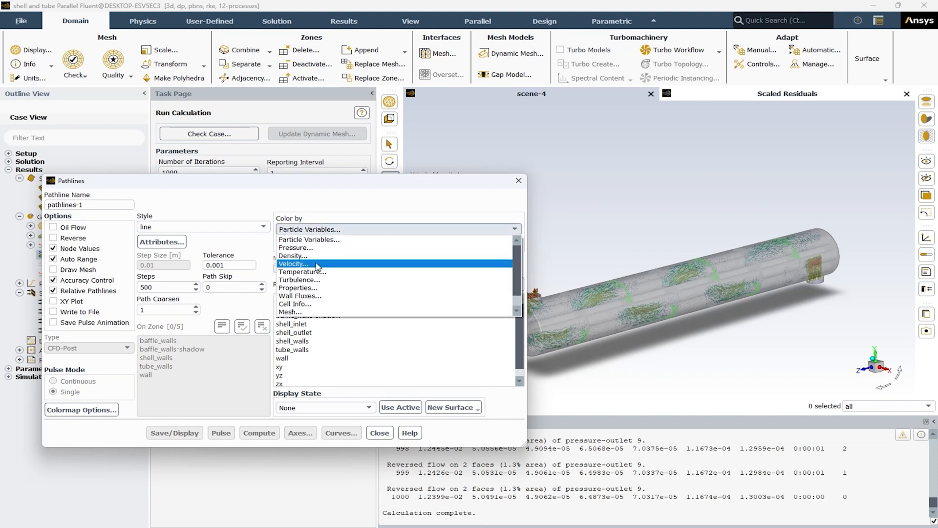
pyautogui.click(318, 265)
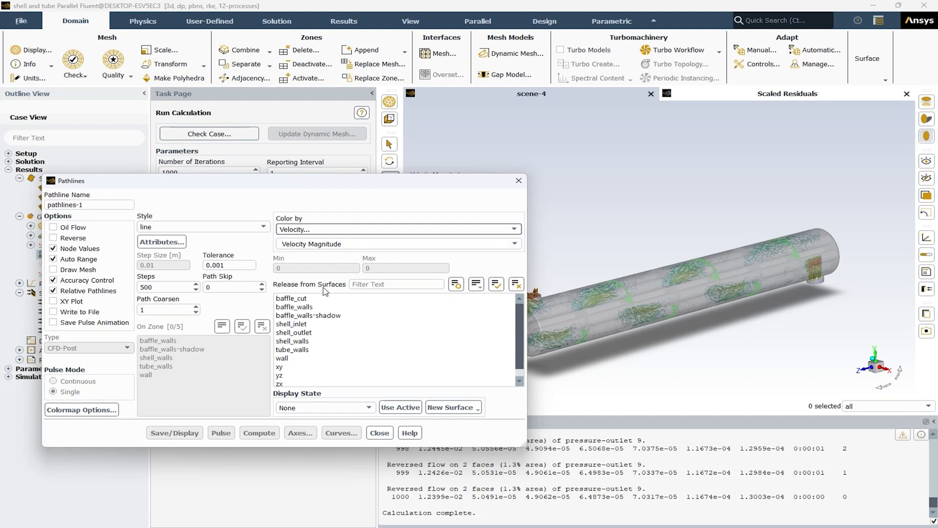
pyautogui.click(301, 324)
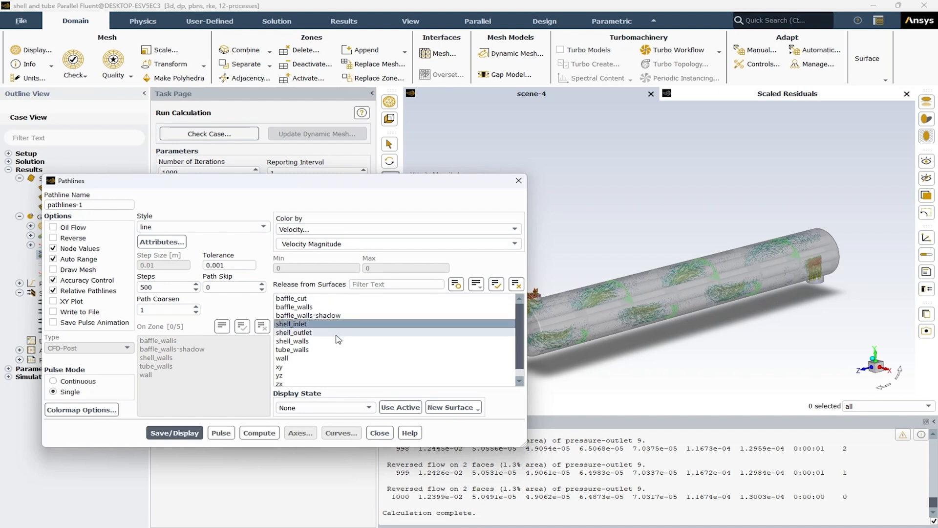
pyautogui.click(176, 433)
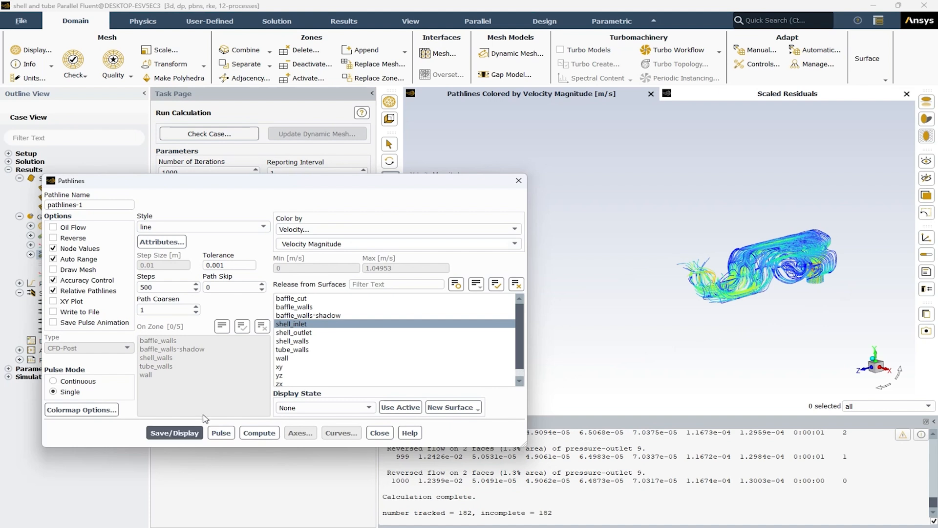
# Step: Set the number of steps of pathlines-1 to 5000, then save and display the pathlines
pyautogui.moveTo(754, 308); pyautogui.dragTo(728, 301)
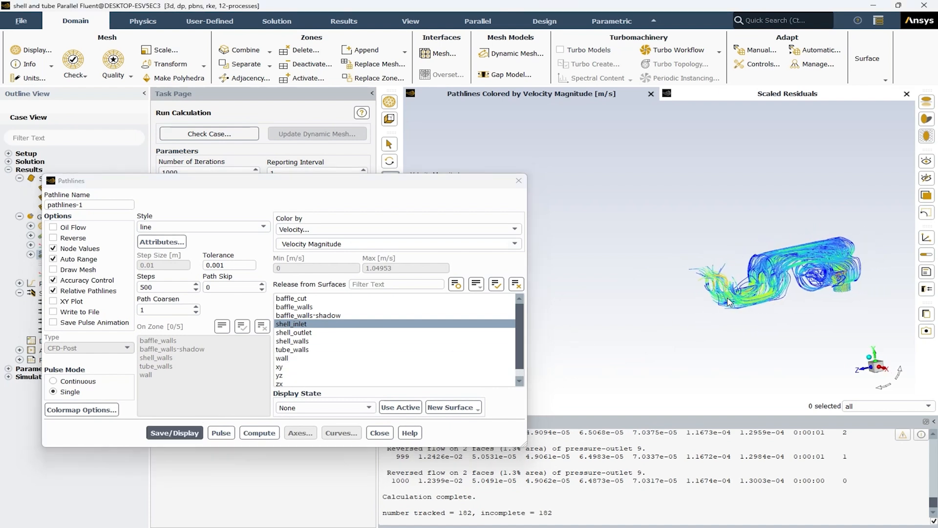
pyautogui.click(169, 287)
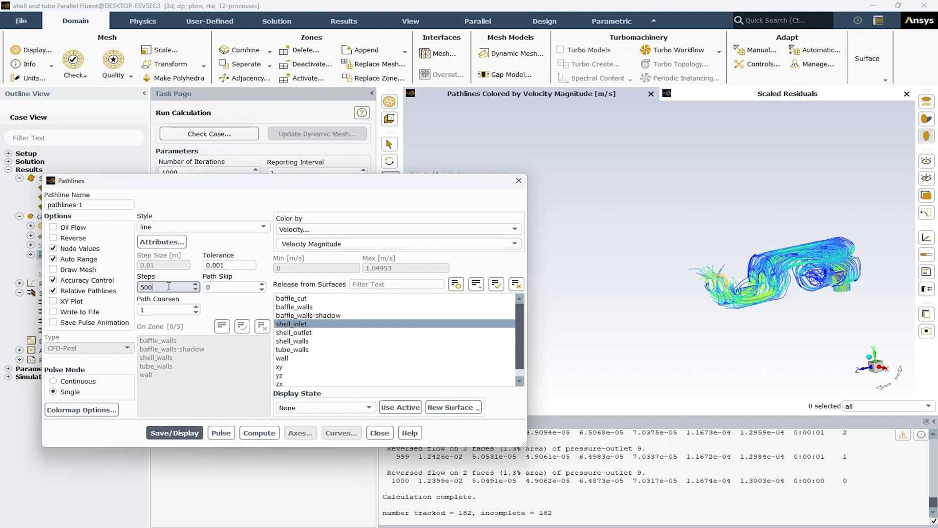
pyautogui.write('0')
pyautogui.click(188, 432)
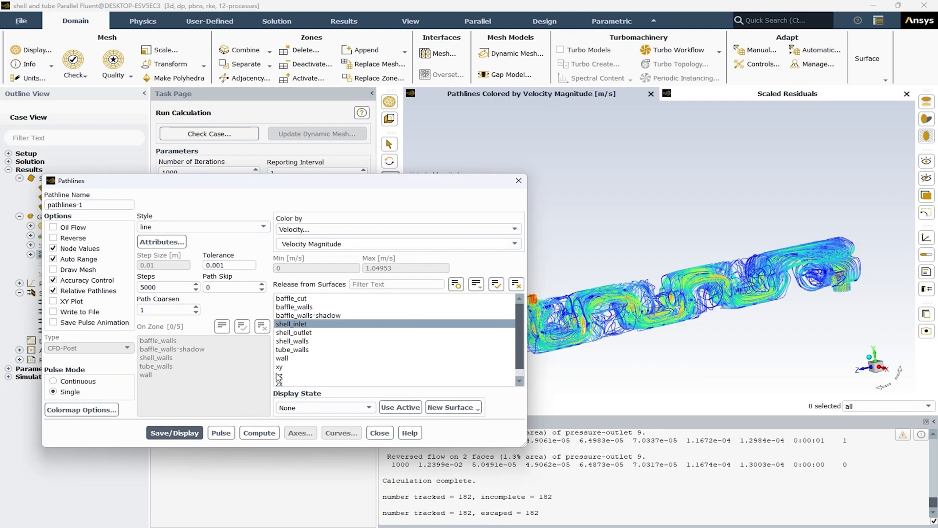
# Step: Set the path skip of pathlines-1 to 5, then save and display the pathlines
pyautogui.moveTo(329, 184); pyautogui.dragTo(263, 166)
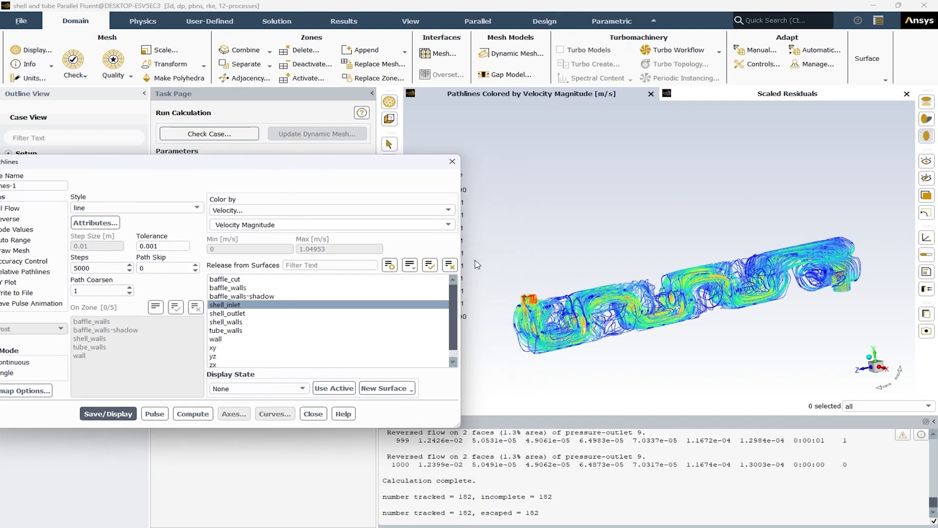
pyautogui.moveTo(593, 279)
pyautogui.mouseDown()
pyautogui.moveTo(681, 305)
pyautogui.moveTo(606, 291)
pyautogui.mouseUp()
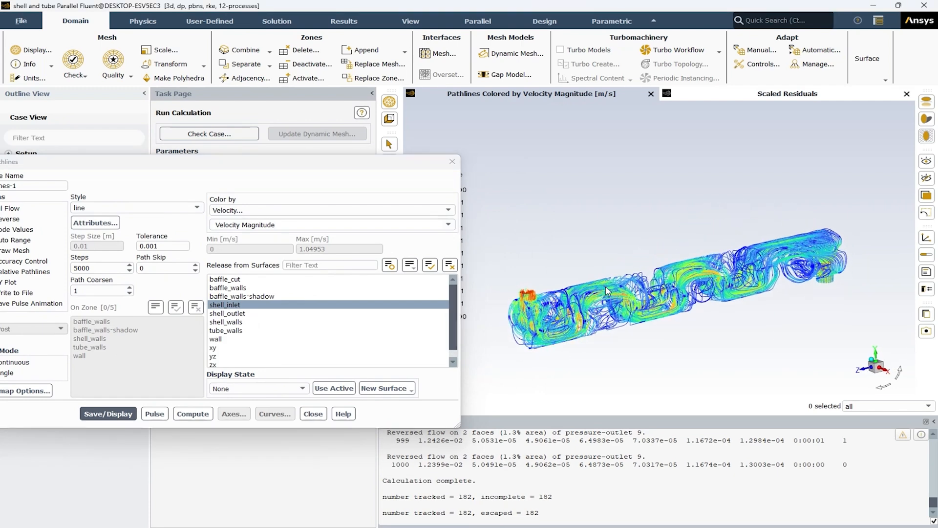
pyautogui.click(196, 265)
pyautogui.click(195, 265)
pyautogui.click(196, 265)
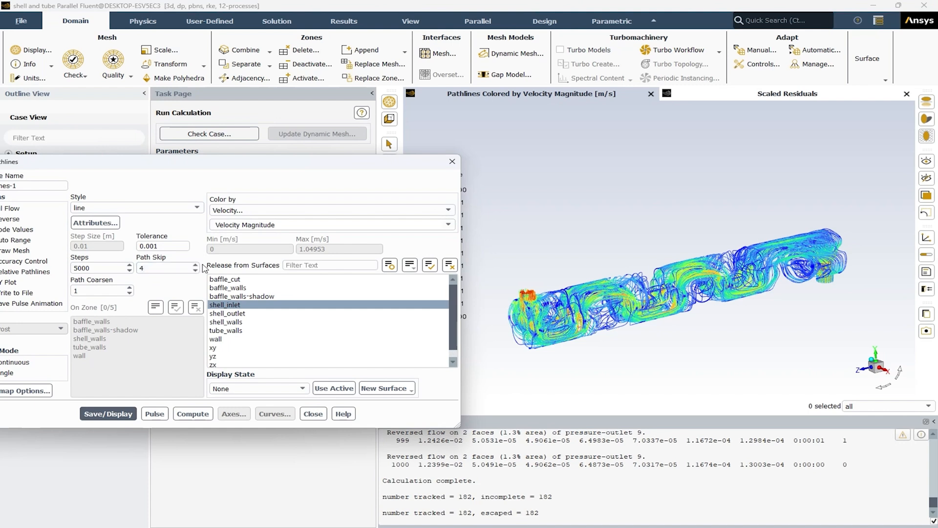
pyautogui.click(196, 265)
pyautogui.click(113, 415)
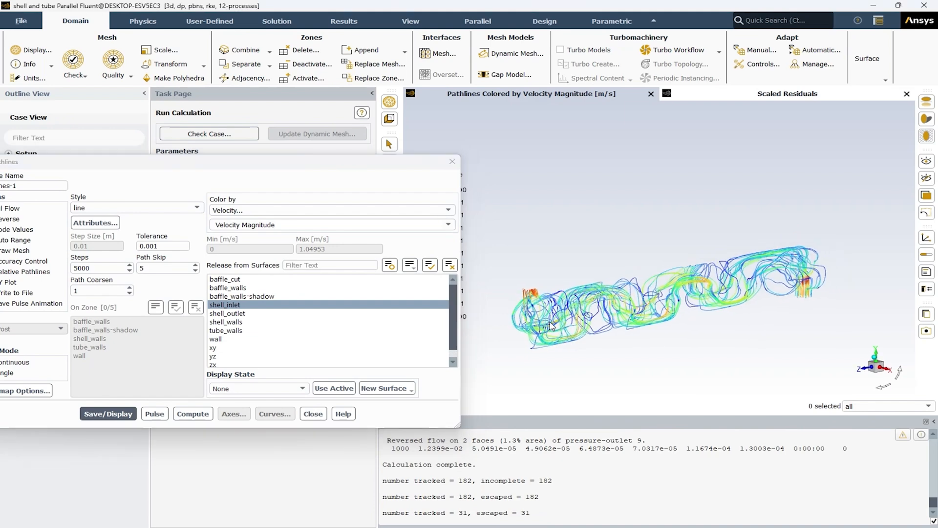
# Step: Keep the line style for pathlines-1 and open its path style attributes
pyautogui.moveTo(184, 167); pyautogui.dragTo(238, 154)
pyautogui.click(227, 195)
pyautogui.click(146, 201)
pyautogui.click(149, 209)
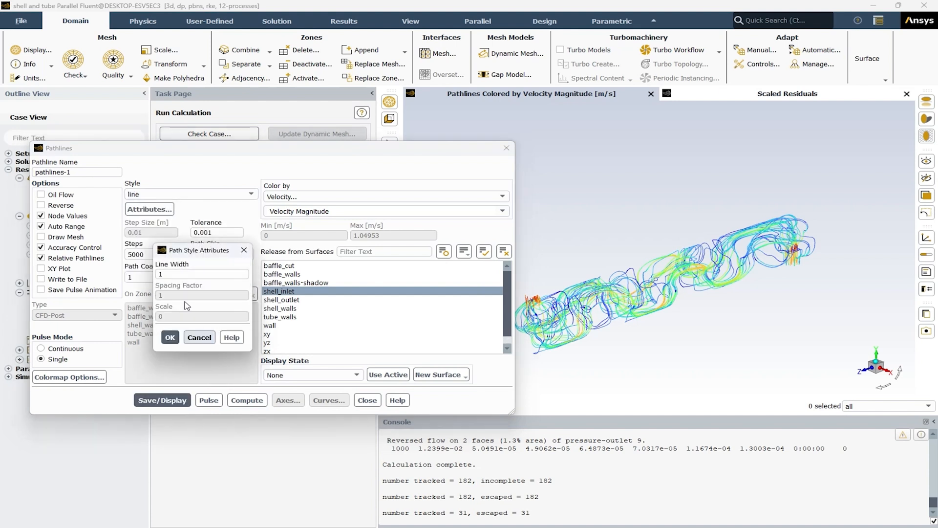
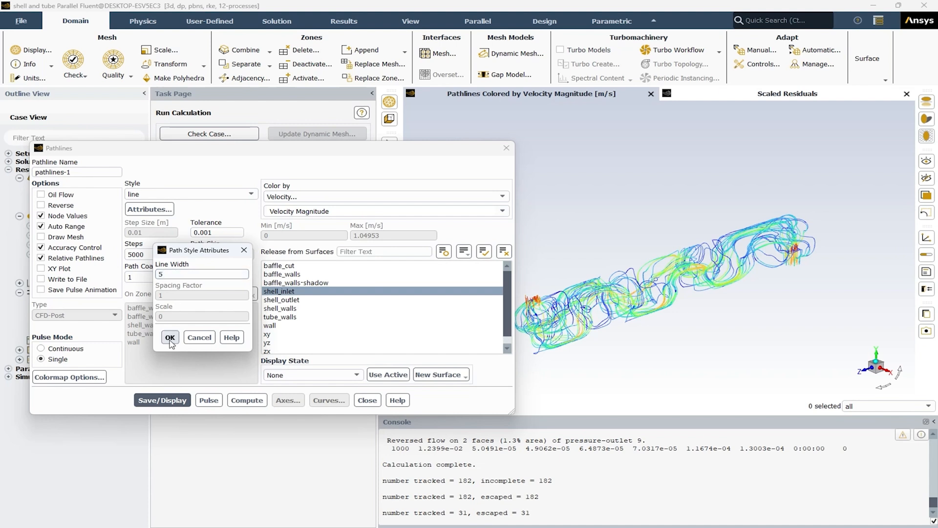
# Step: Set the line width of pathlines-1 to 5, then save and display the pathlines
pyautogui.click(170, 338)
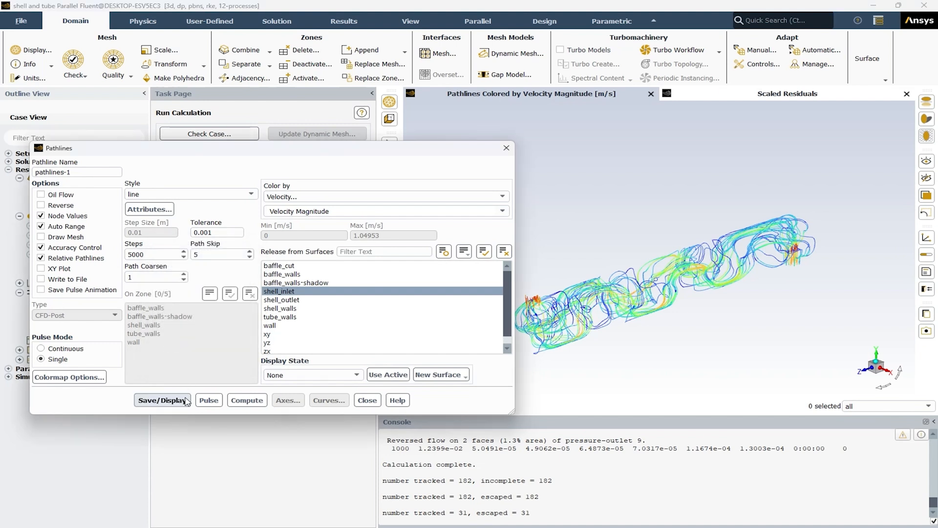
pyautogui.click(187, 401)
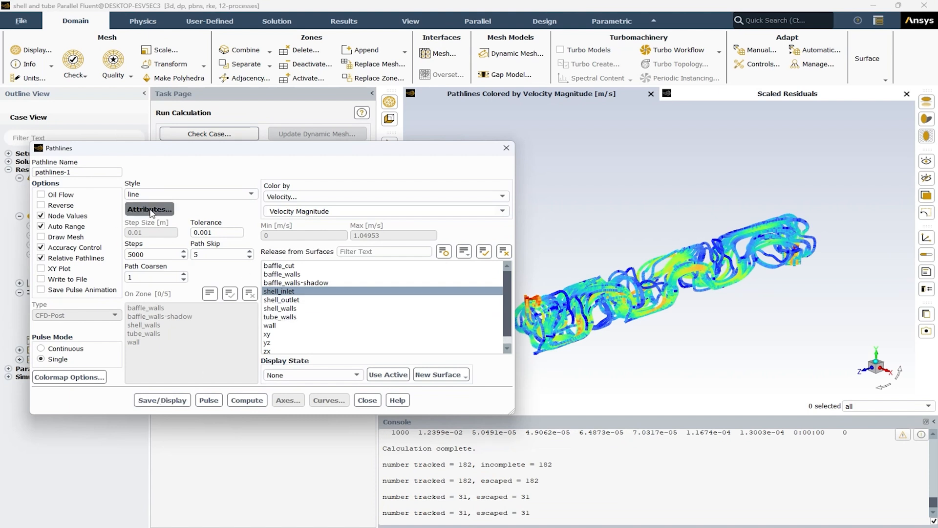
# Step: Set the line width of pathlines-1 to 3, save and display the pathlines, and close their settings
pyautogui.click(150, 210)
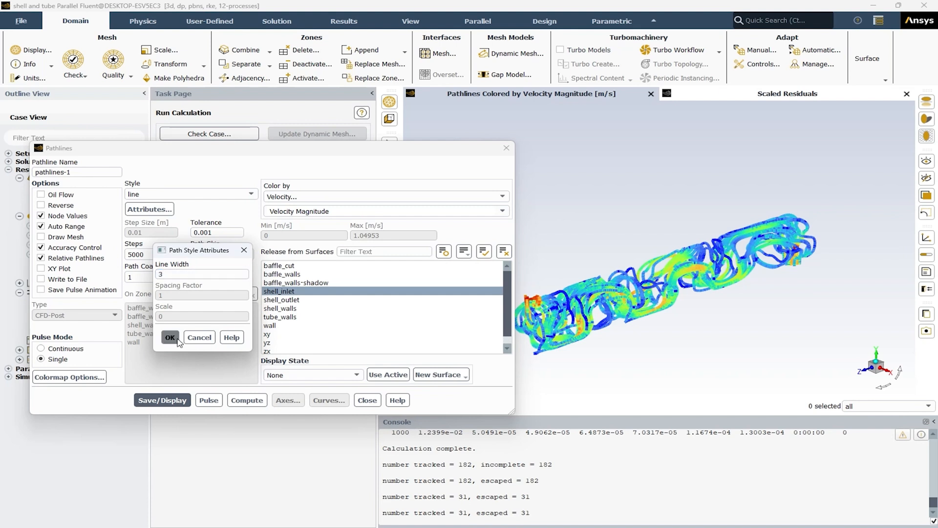
pyautogui.click(170, 337)
pyautogui.click(180, 398)
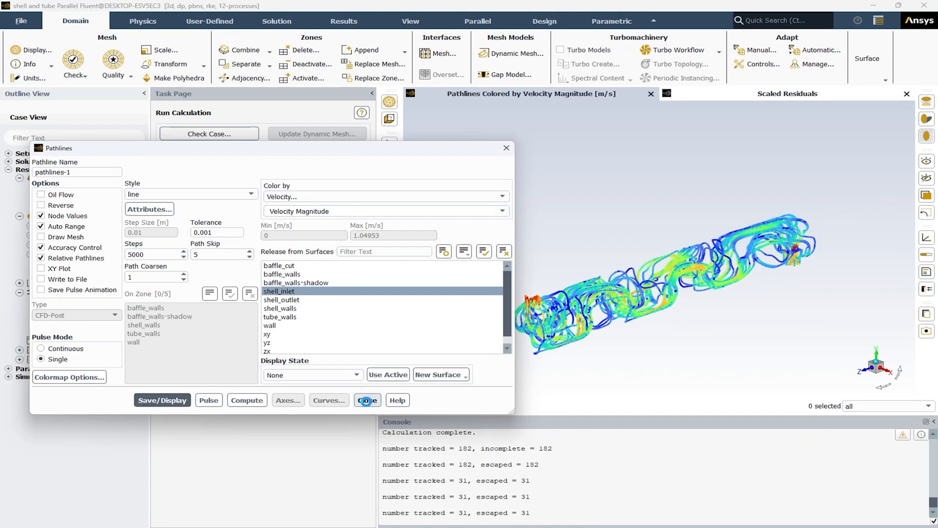
pyautogui.click(366, 400)
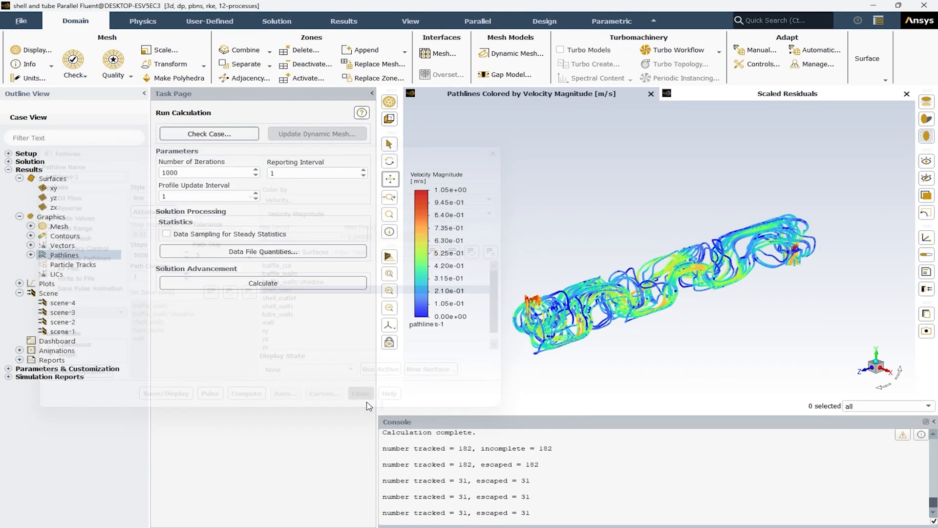
# Step: Create and display a new scene combining pathlines-1 with mesh-1 at a transparency of 60
pyautogui.doubleClick(49, 294)
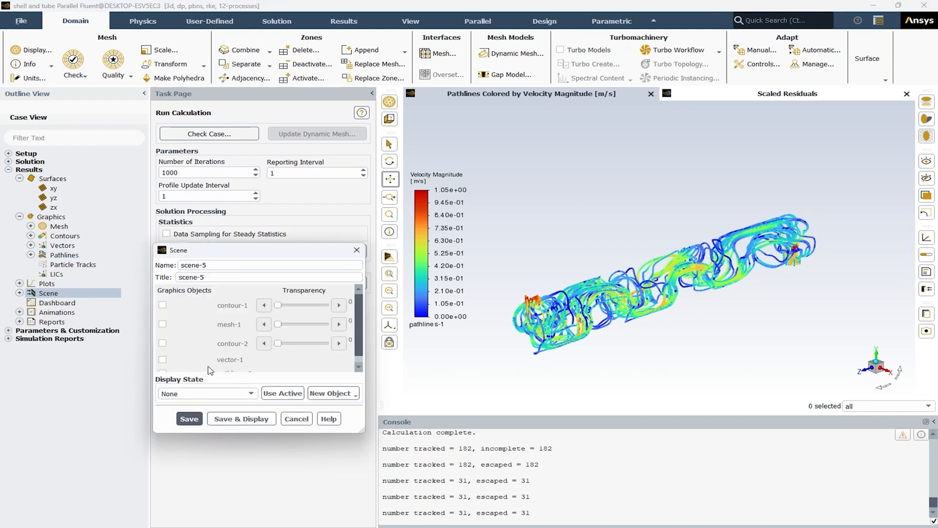
pyautogui.click(163, 365)
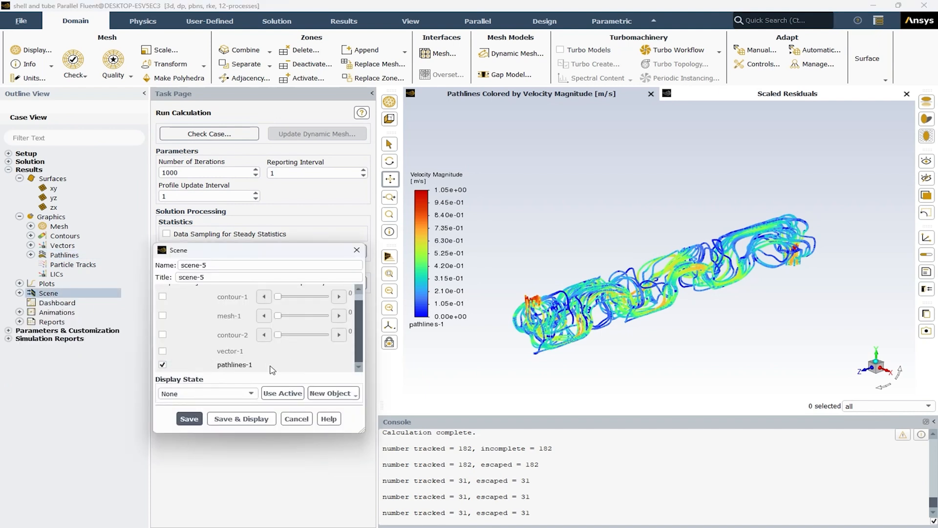
pyautogui.click(162, 315)
pyautogui.click(314, 317)
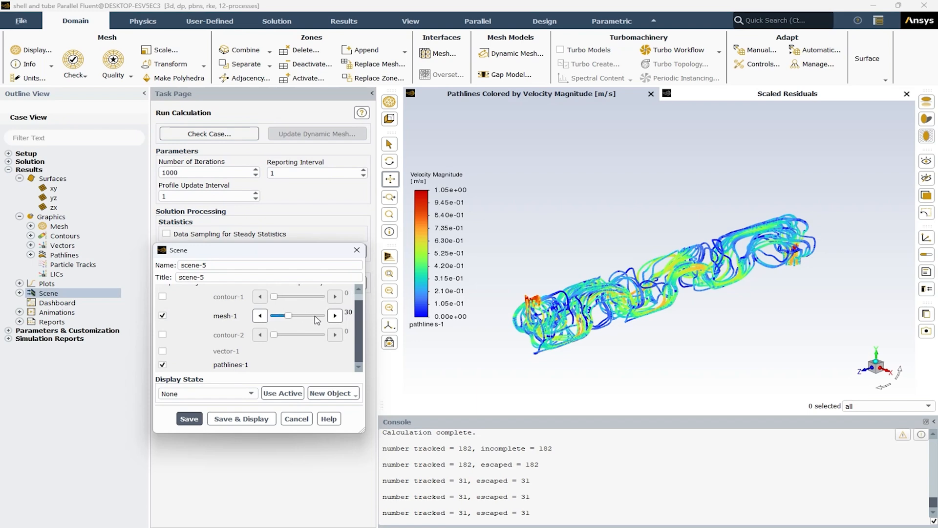
pyautogui.click(244, 417)
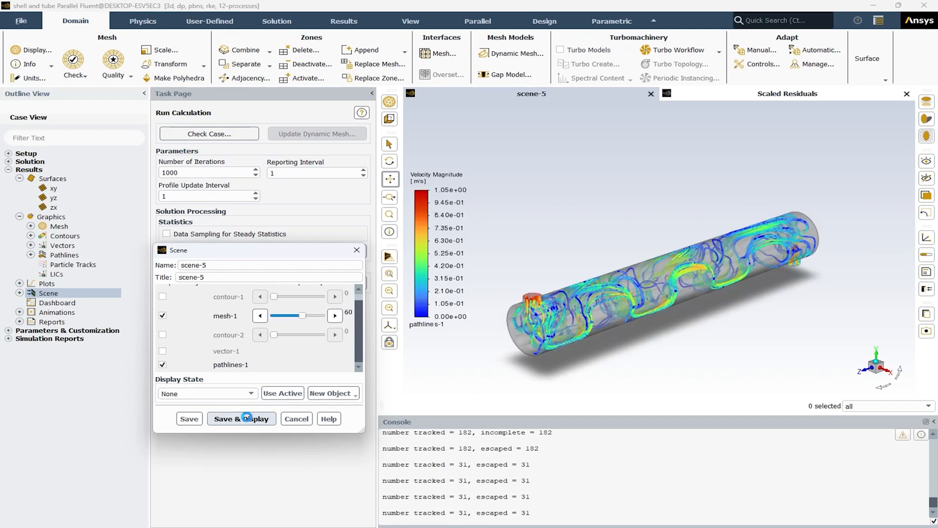
pyautogui.click(297, 418)
# Step: Save the pathlines scene as a 4K colour PNG picture named "shell and tube pathlines.png" in the Documents folder
pyautogui.click(925, 330)
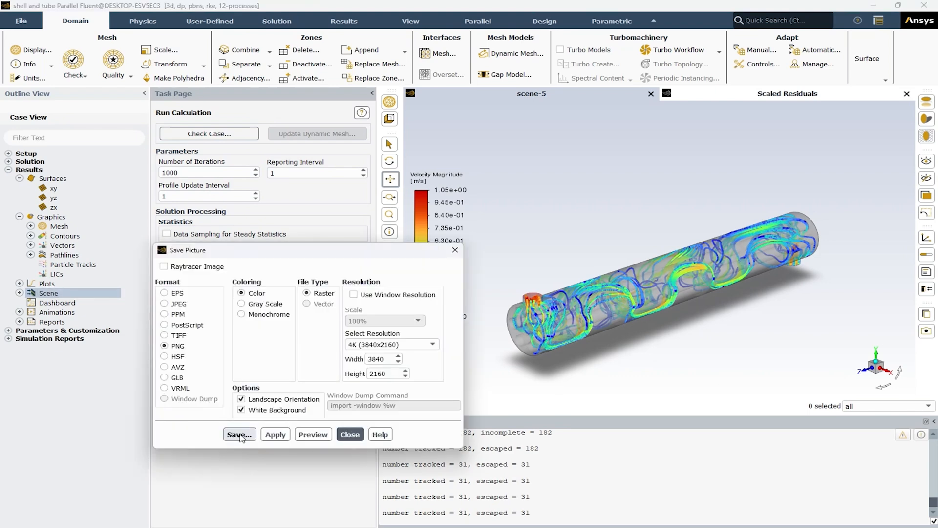
pyautogui.click(239, 434)
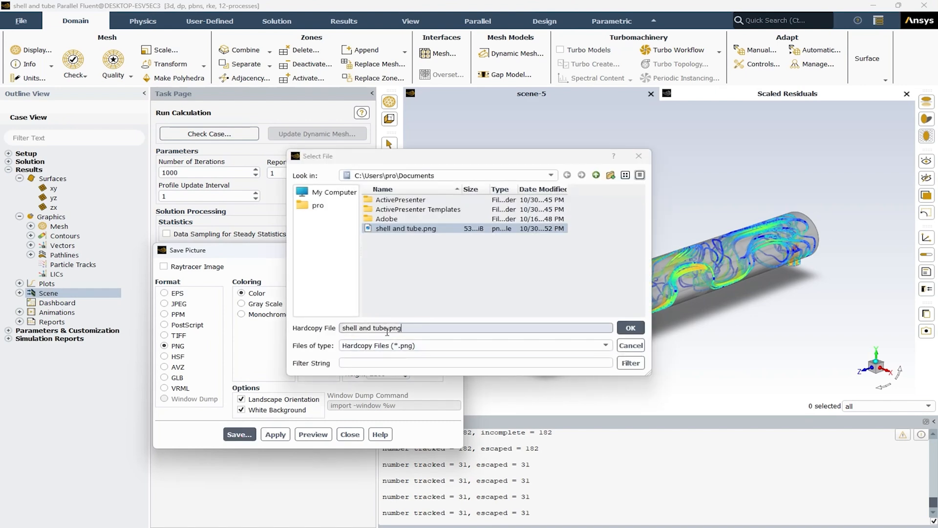
pyautogui.click(386, 328)
pyautogui.write('path')
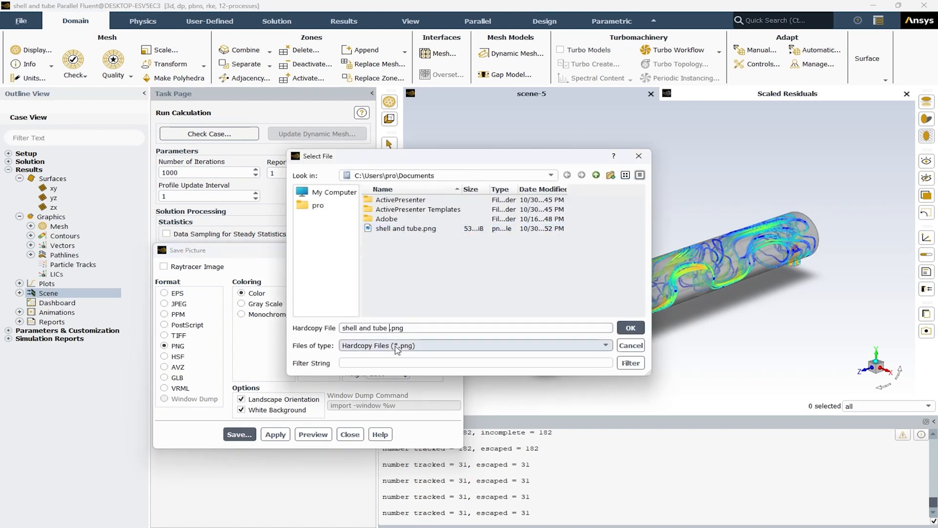
pyautogui.write('lines')
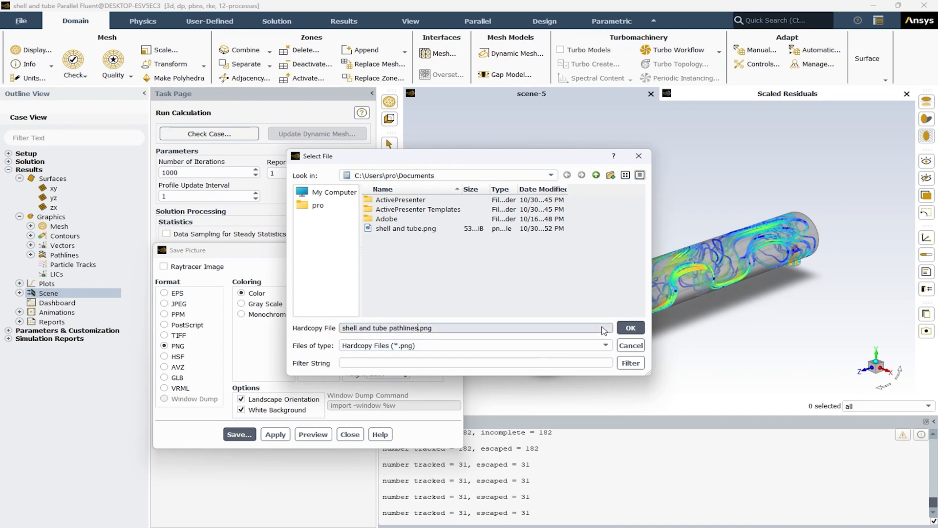
pyautogui.click(630, 327)
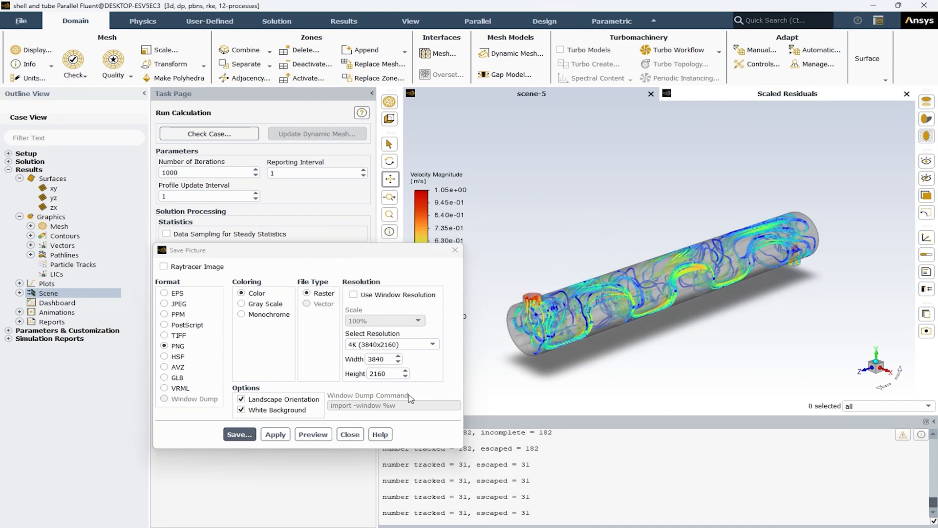
pyautogui.click(350, 434)
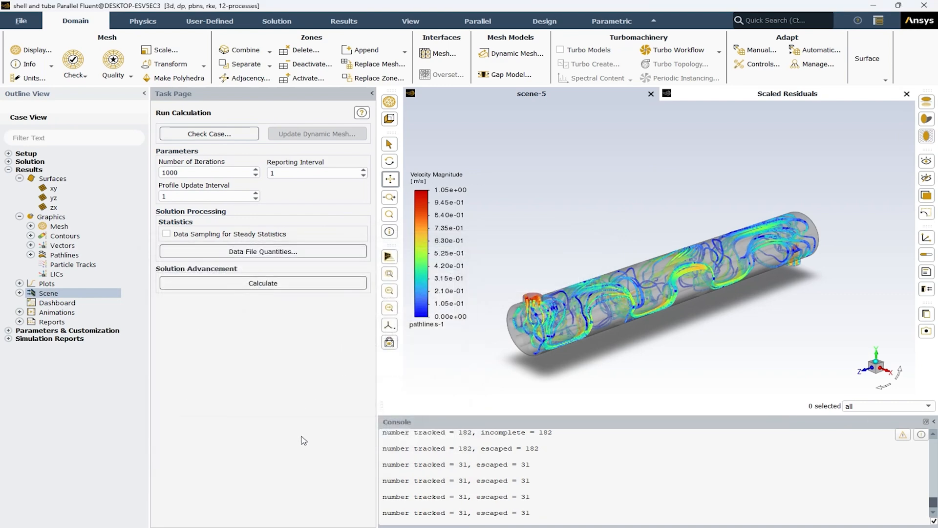
# Step: Switch to File Explorer, view the saved "shell and tube pathlines" picture, close it and return to Fluent
pyautogui.hotkey('alt', 'Tab')
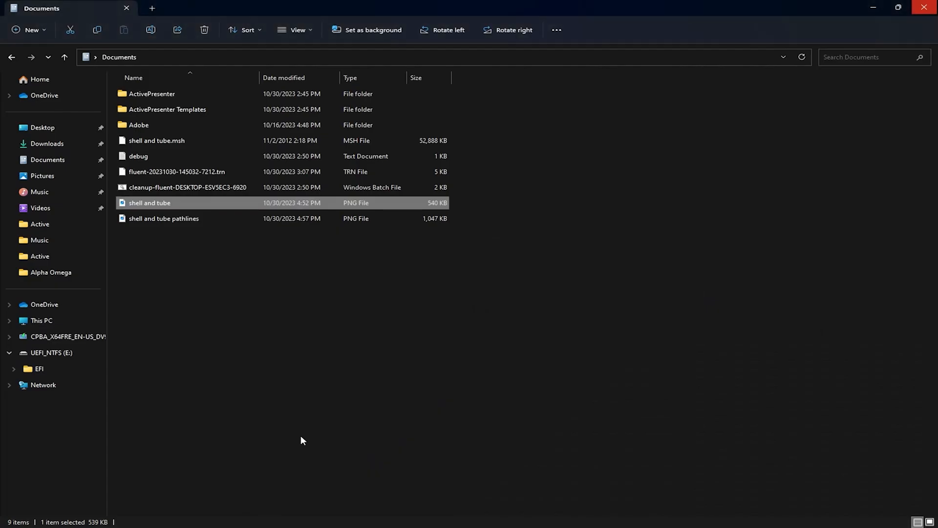
pyautogui.doubleClick(123, 219)
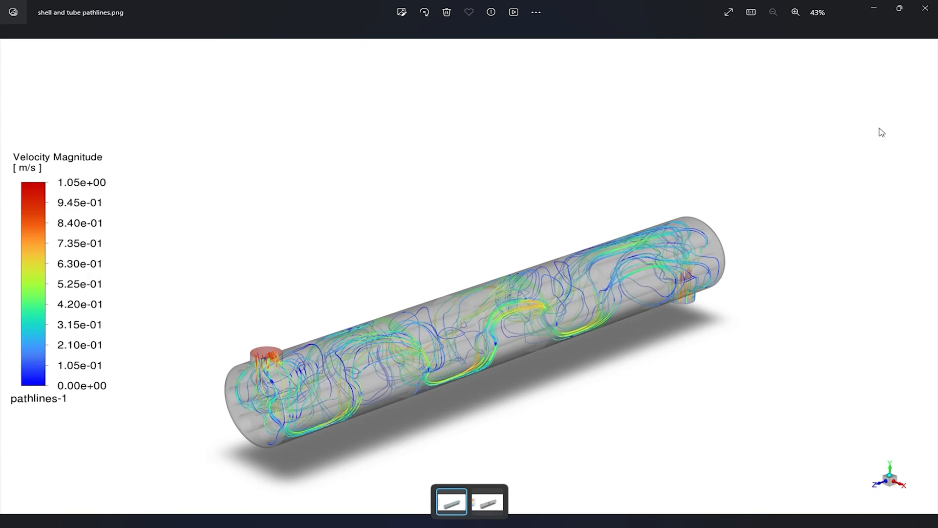
pyautogui.click(925, 7)
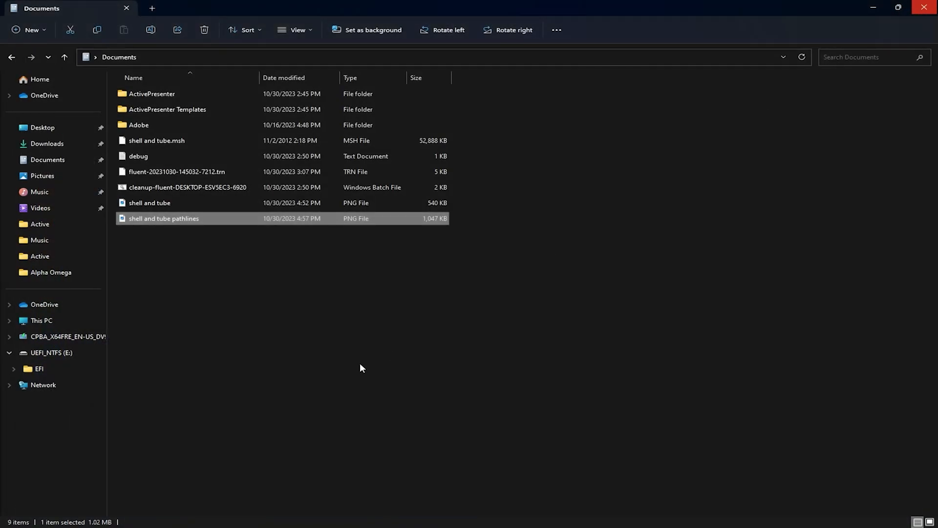
pyautogui.hotkey('alt', 'Tab')
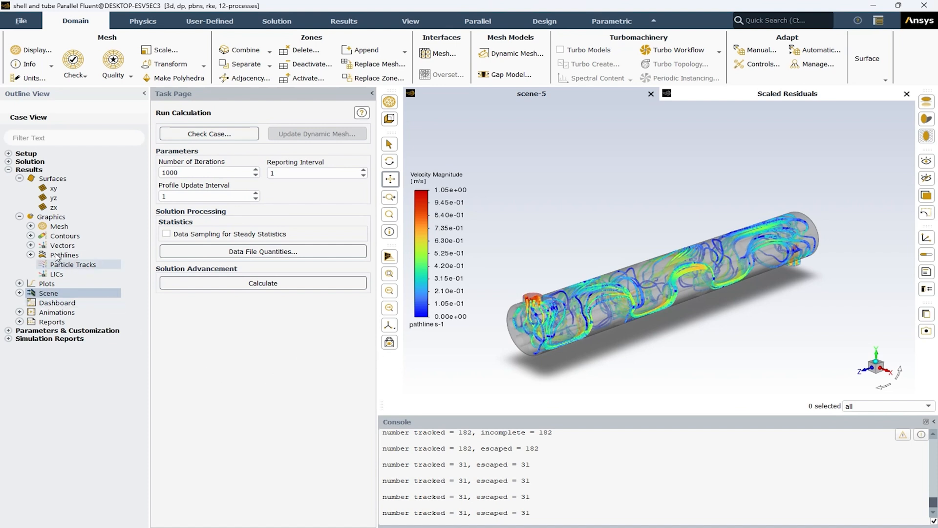
# Step: Collapse the Graphics and Surfaces branches under Results in the outline tree
pyautogui.click(19, 216)
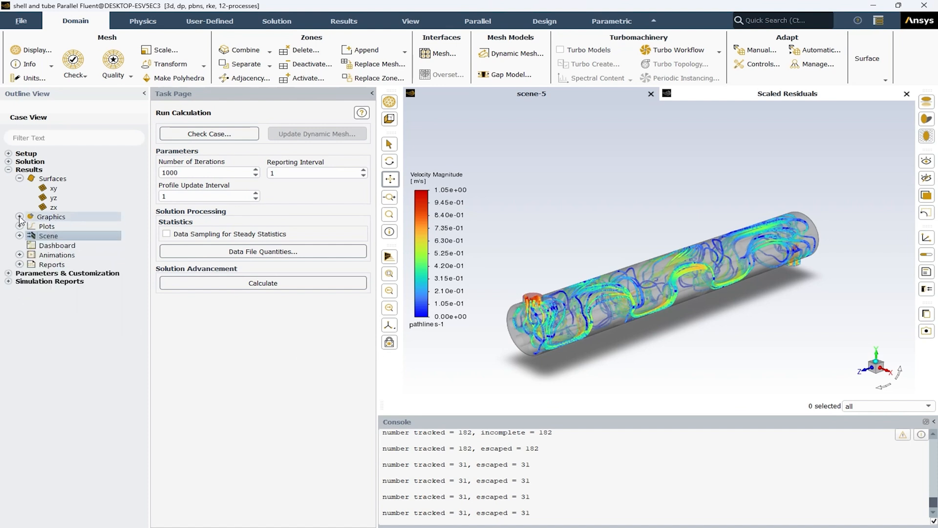
pyautogui.click(20, 179)
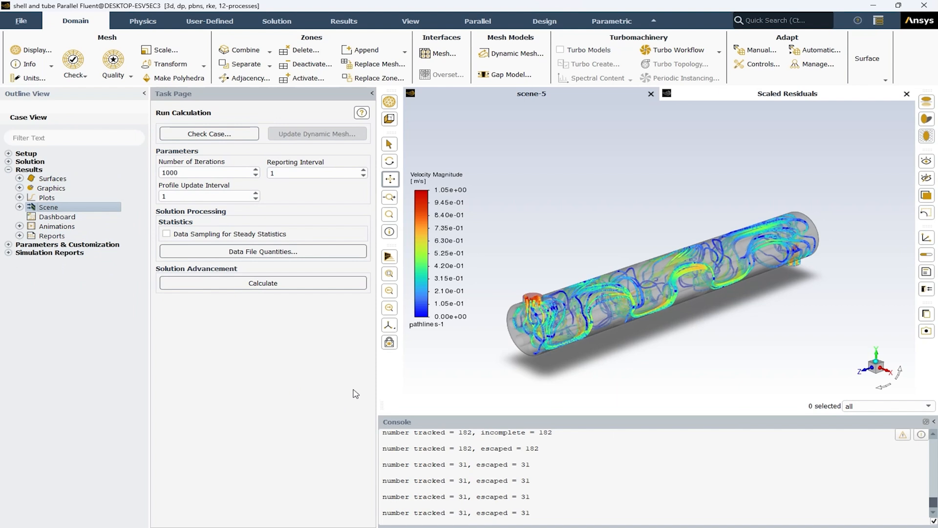